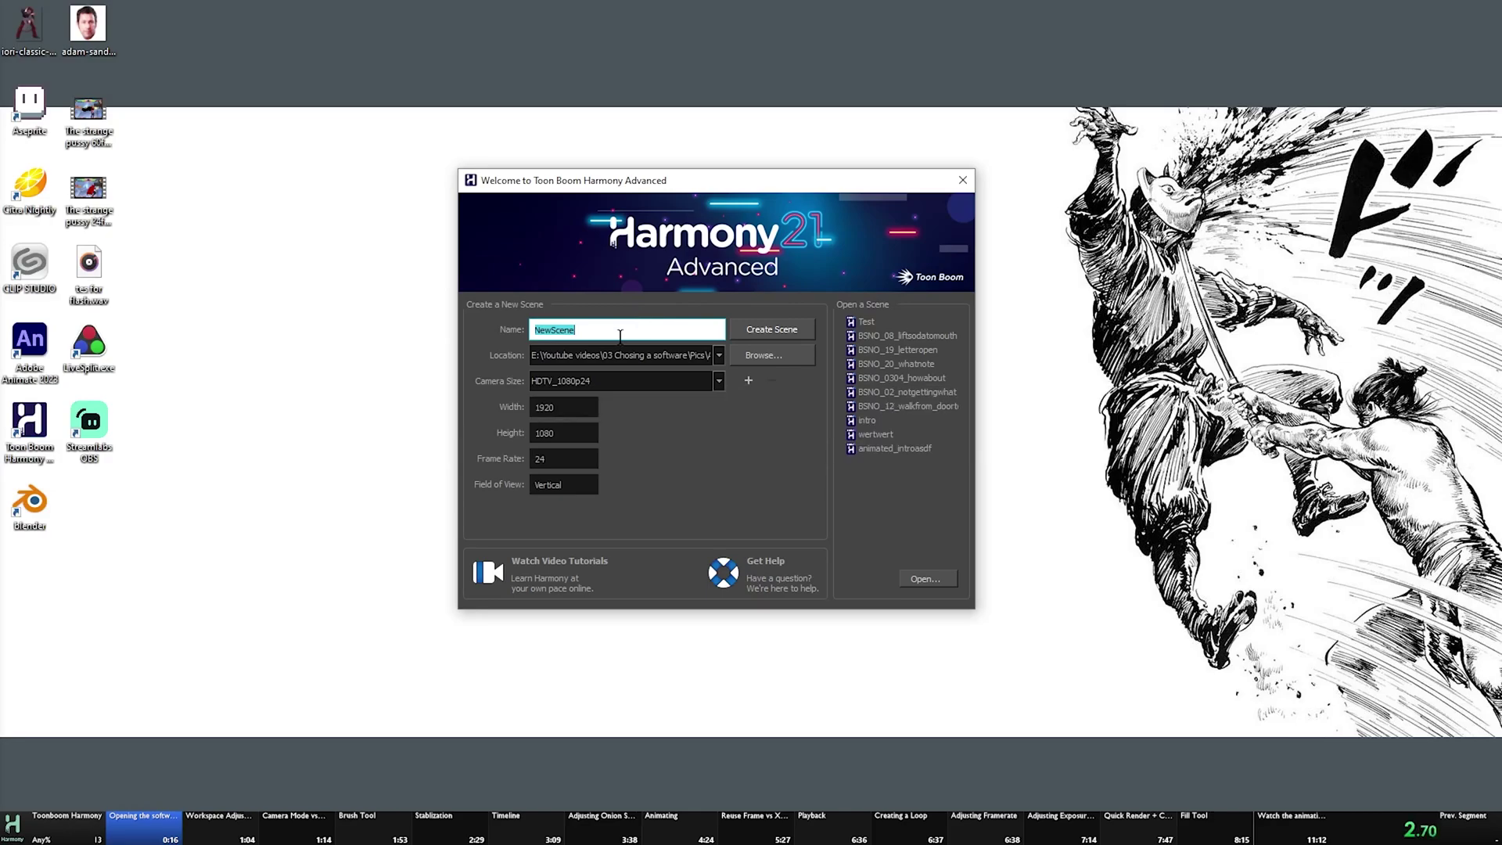
# Switch the new-scene camera size to film-4K, then back to HDTV_1080p24.
pyautogui.click(612, 386)
pyautogui.click(594, 453)
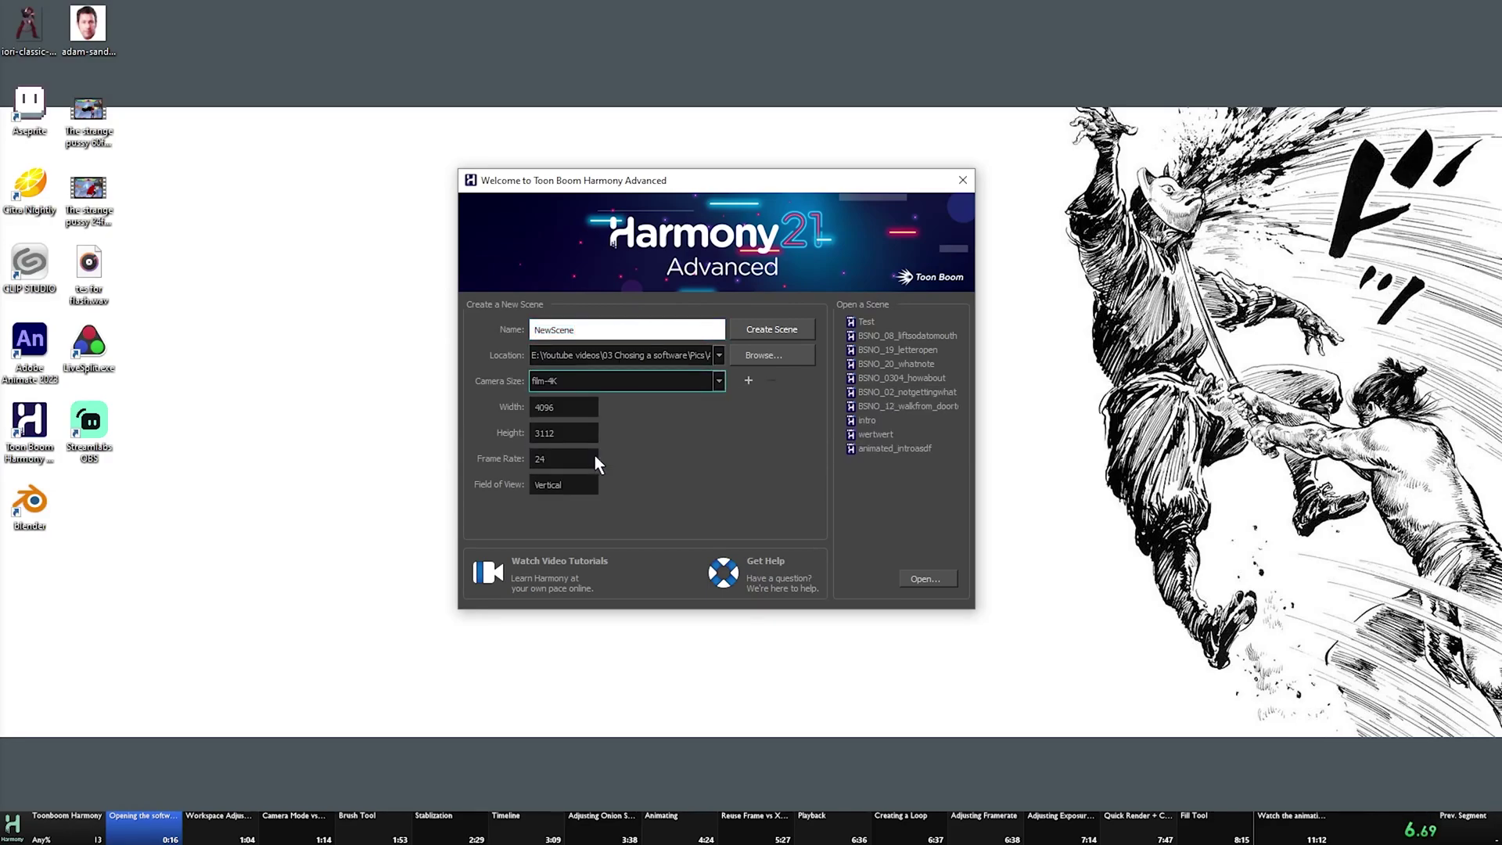
pyautogui.click(626, 380)
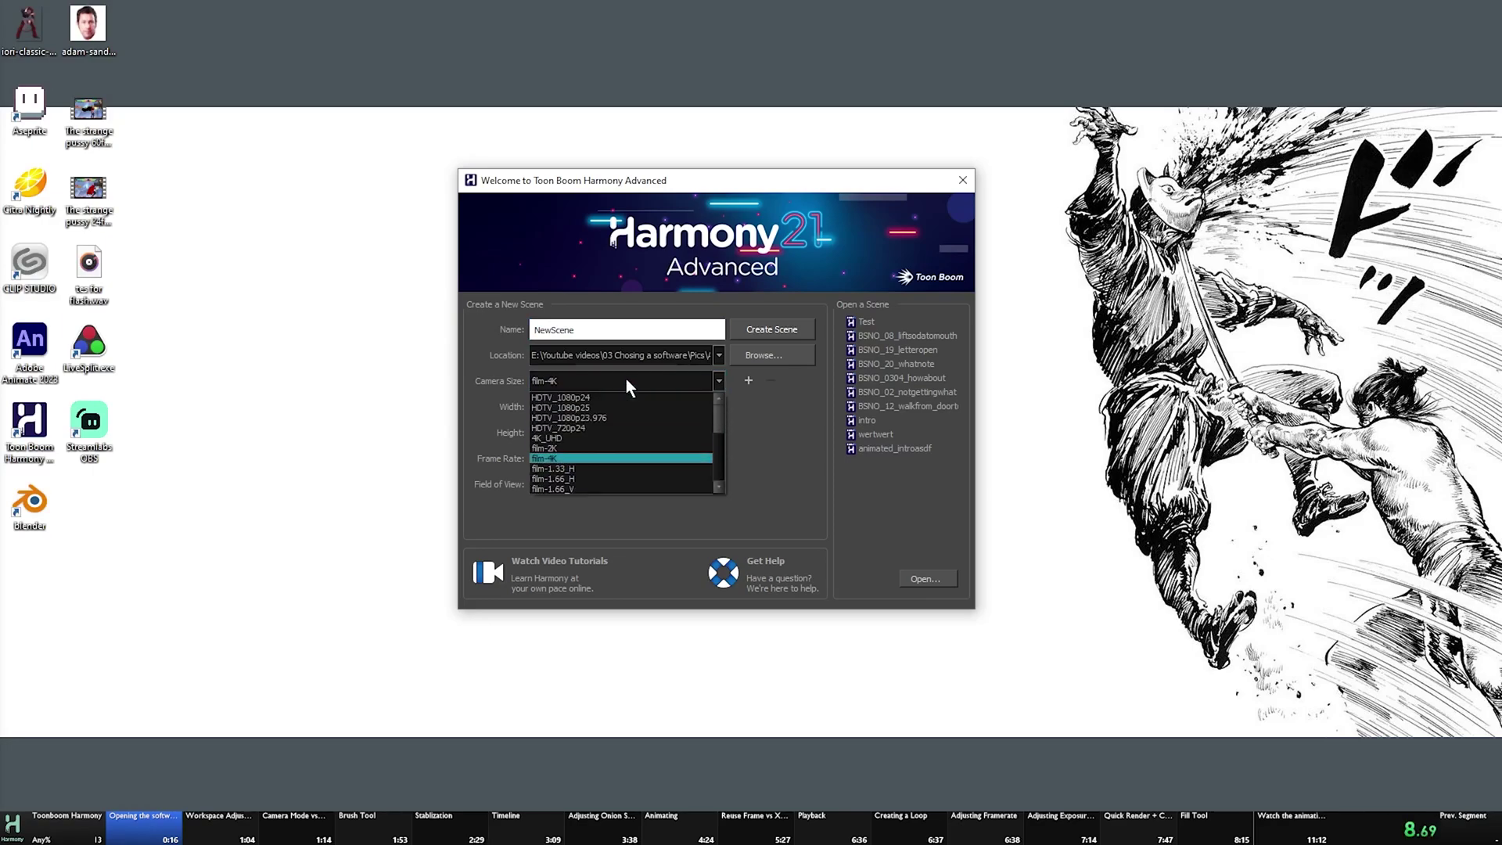
pyautogui.click(616, 396)
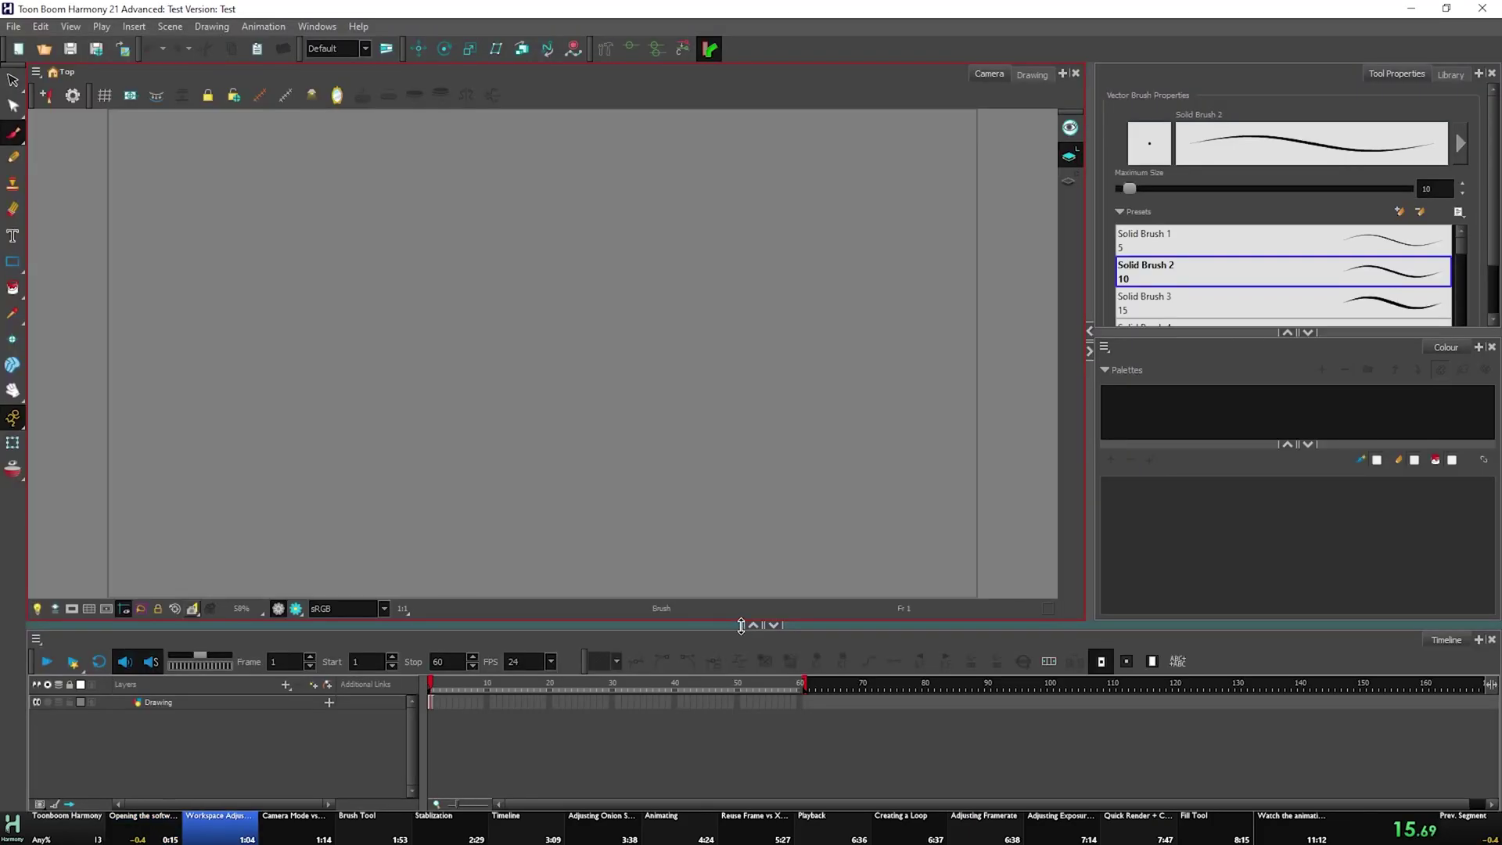
# Switch to the Hand-Drawn workspace and close the Xsheet view.
pyautogui.scroll(-2, 654, 436)
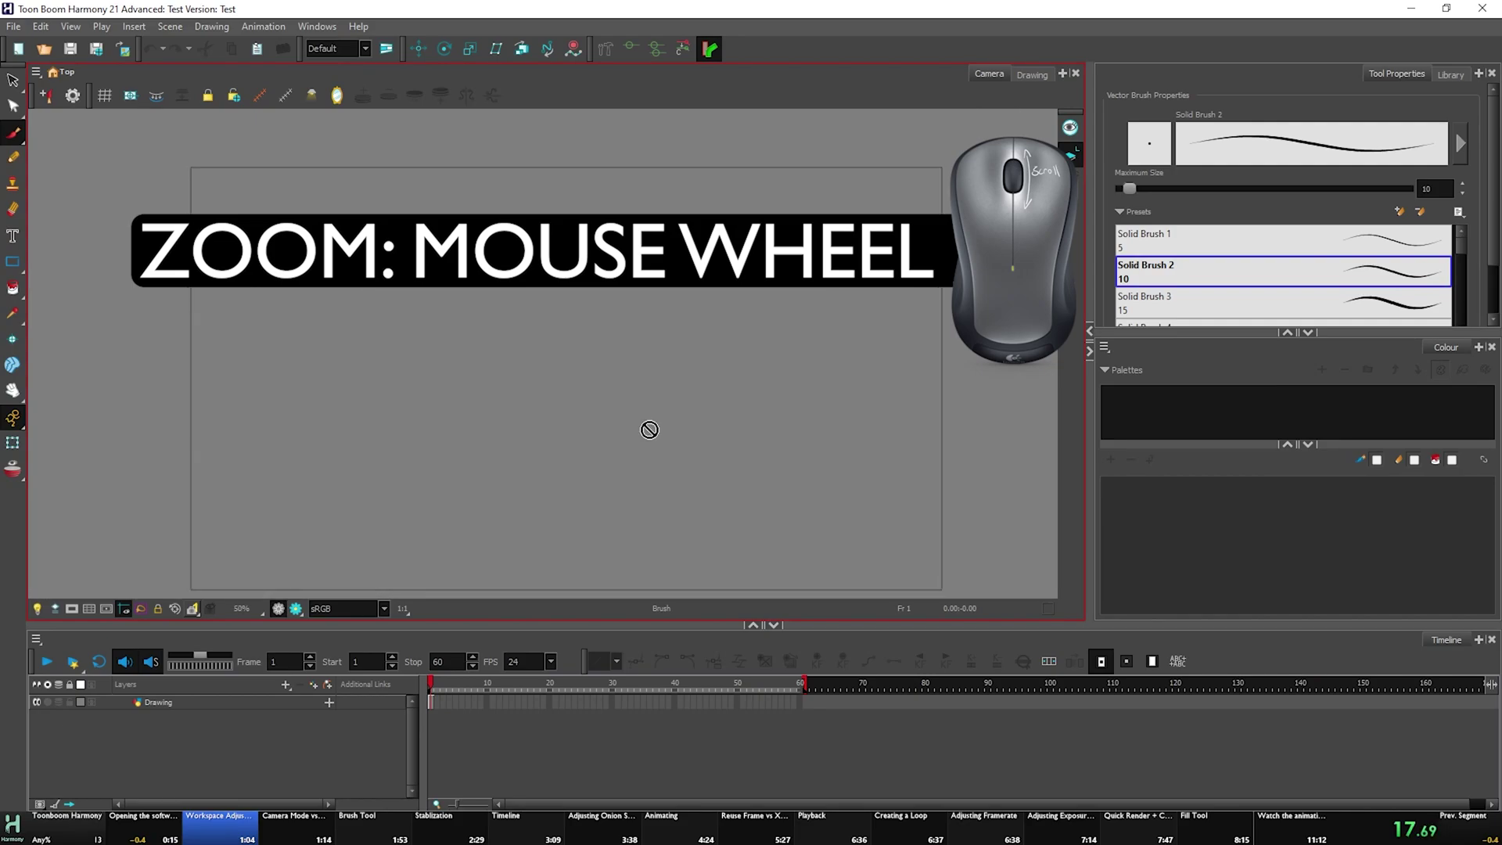
pyautogui.moveTo(650, 430); pyautogui.dragTo(713, 309)
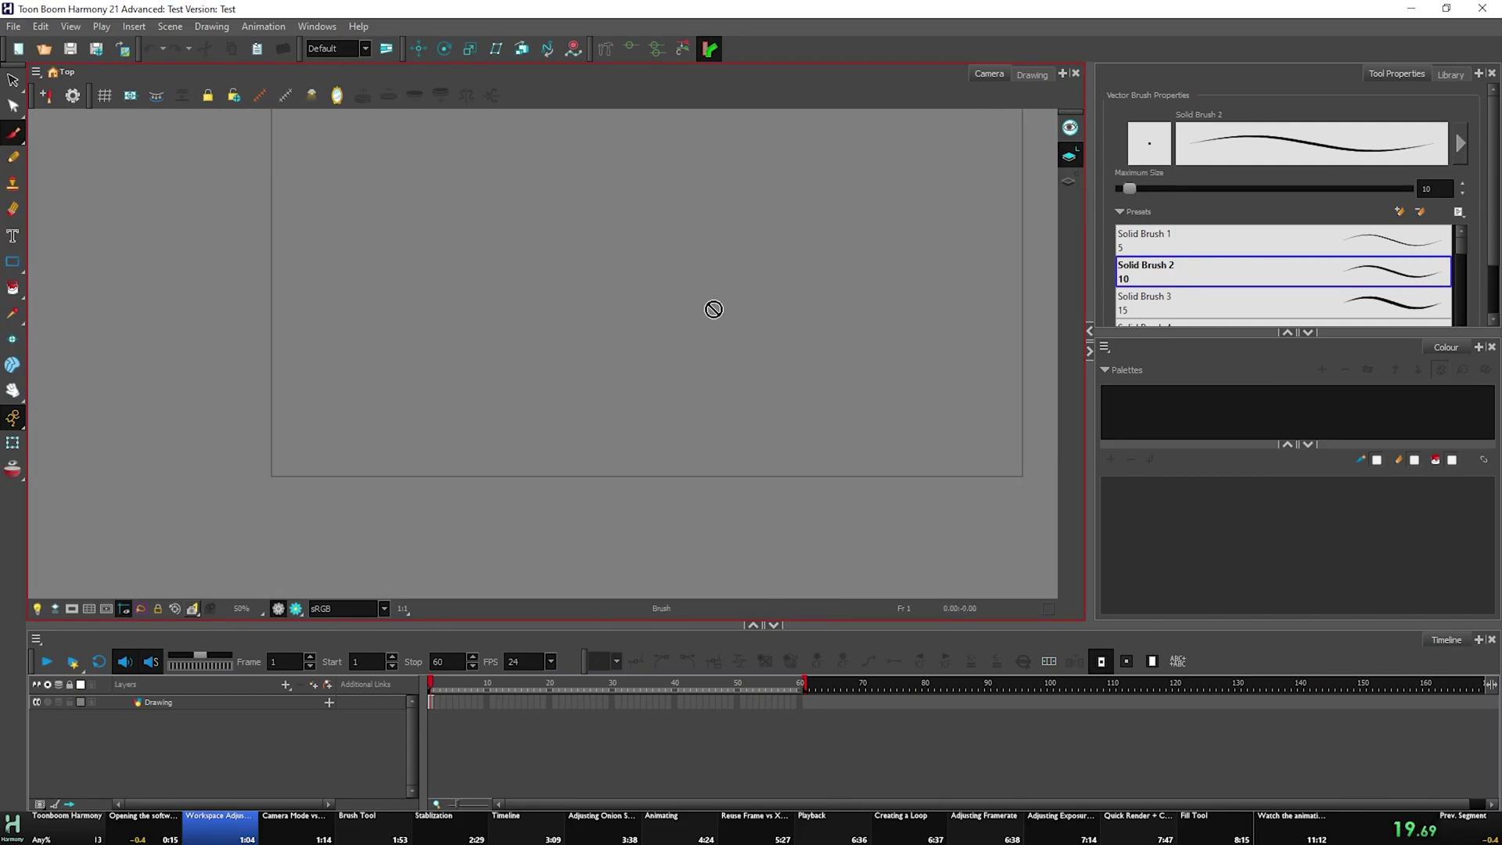
pyautogui.click(363, 50)
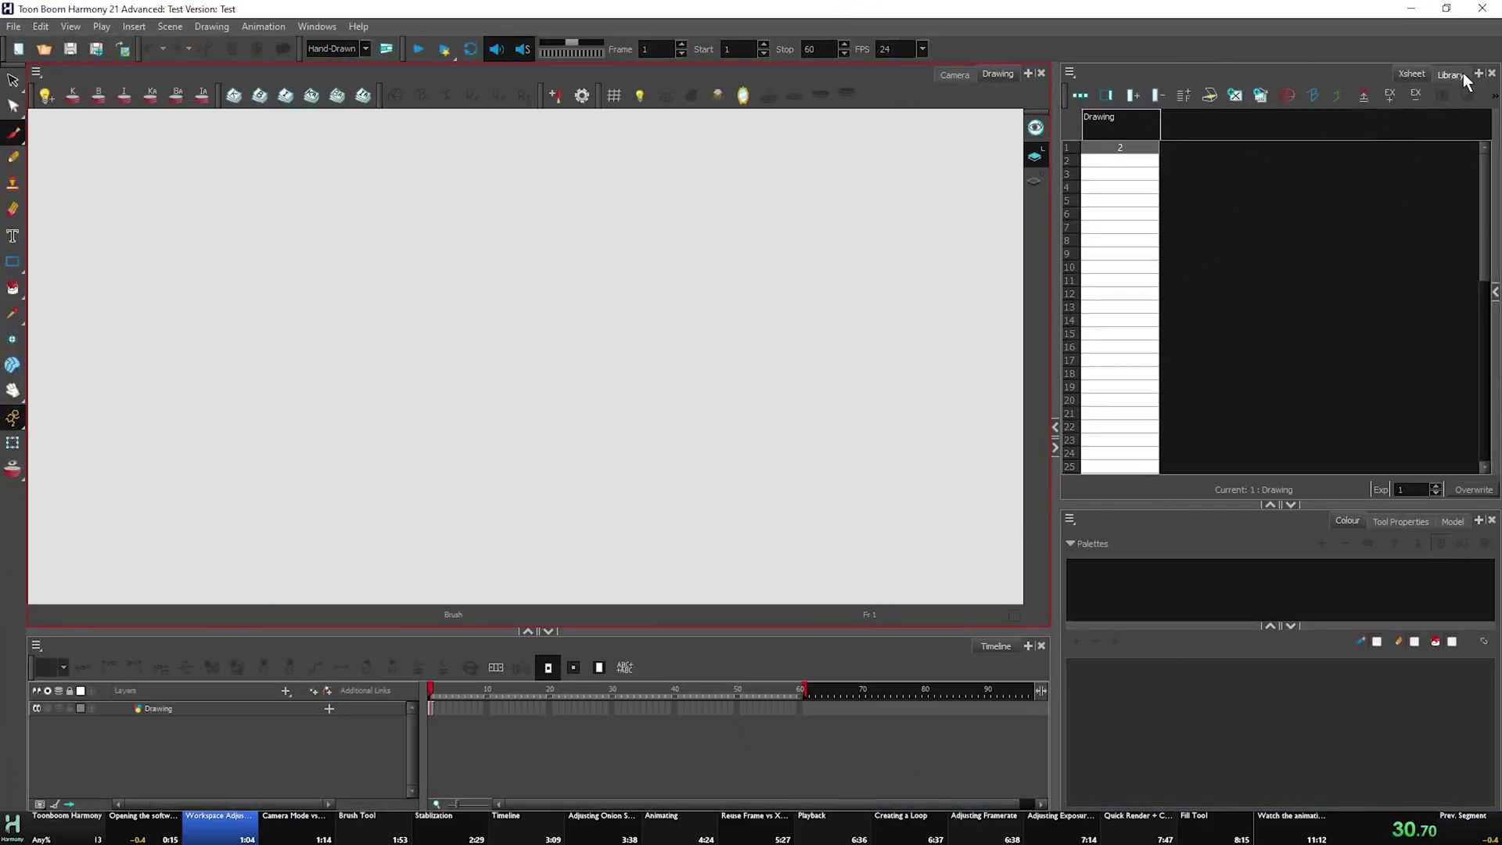
pyautogui.click(1492, 73)
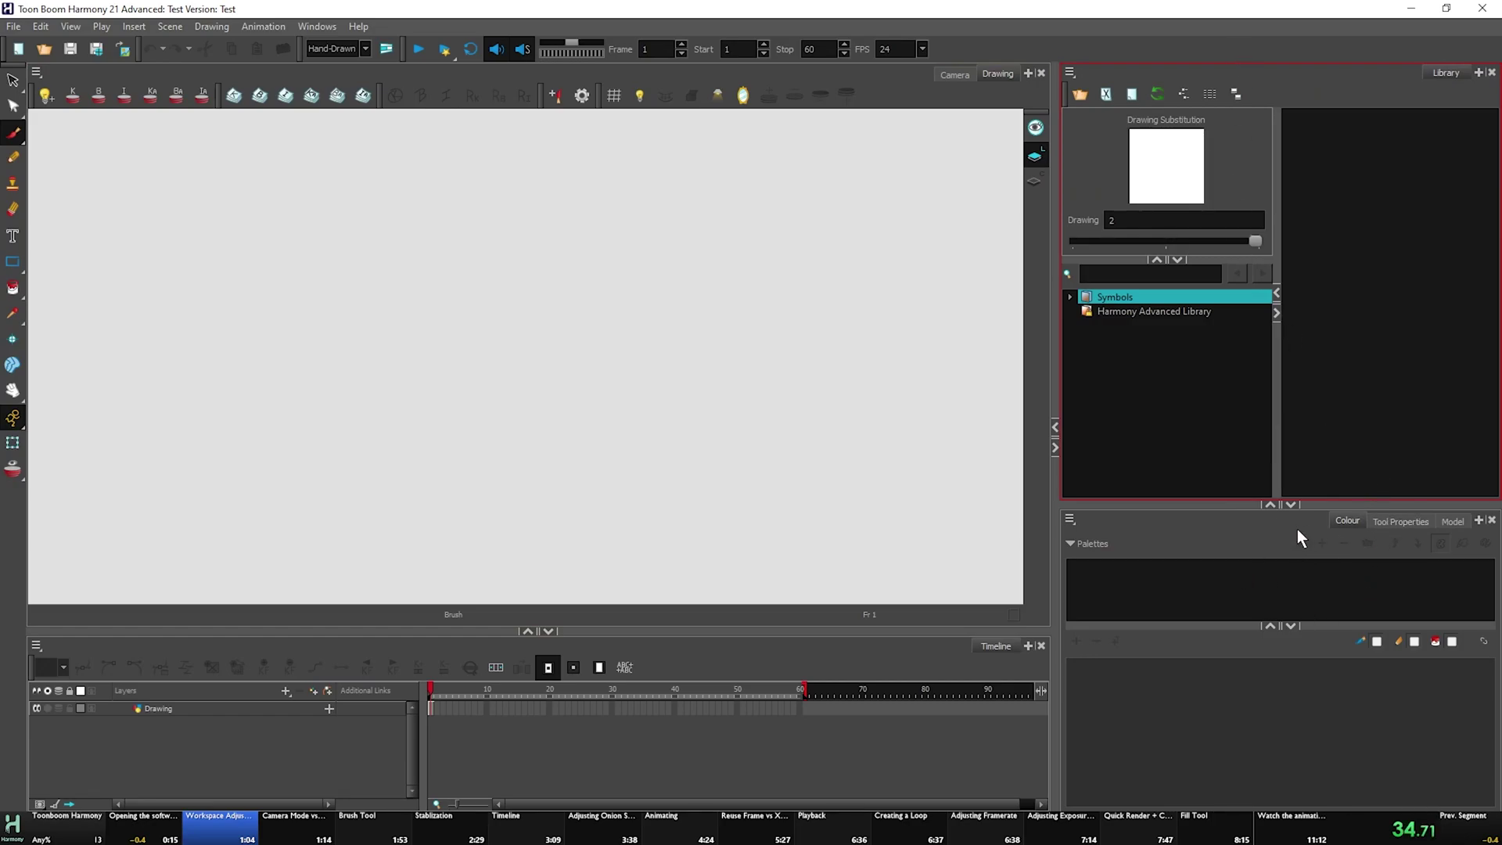
# Dock Tool Properties beside the Library, show palettes, and widen the drawing view and timeline.
pyautogui.moveTo(1383, 520)
pyautogui.mouseDown()
pyautogui.moveTo(1355, 153)
pyautogui.moveTo(1397, 69)
pyautogui.mouseUp()
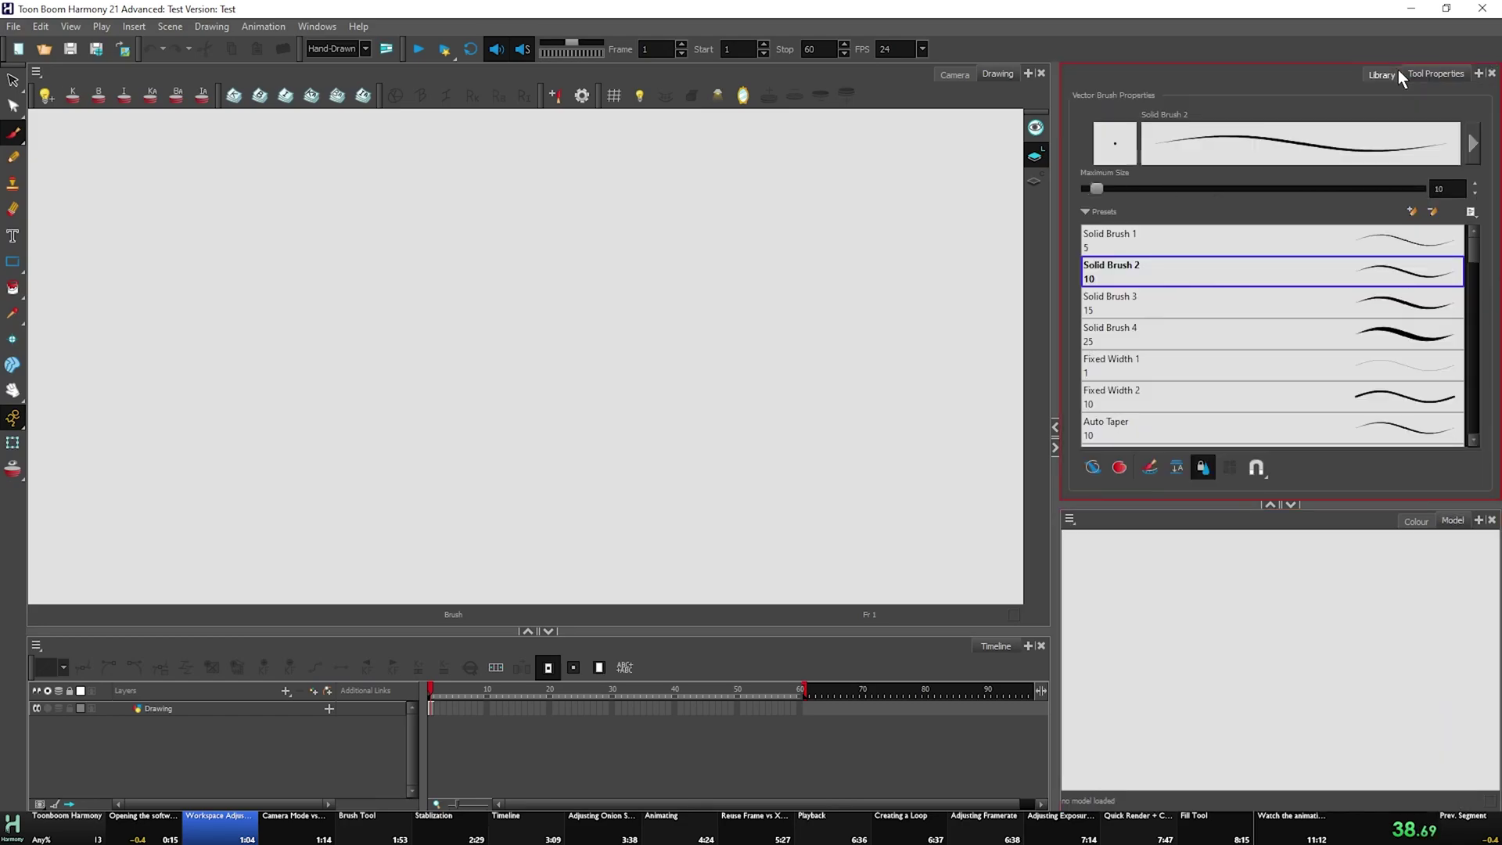
pyautogui.click(1415, 521)
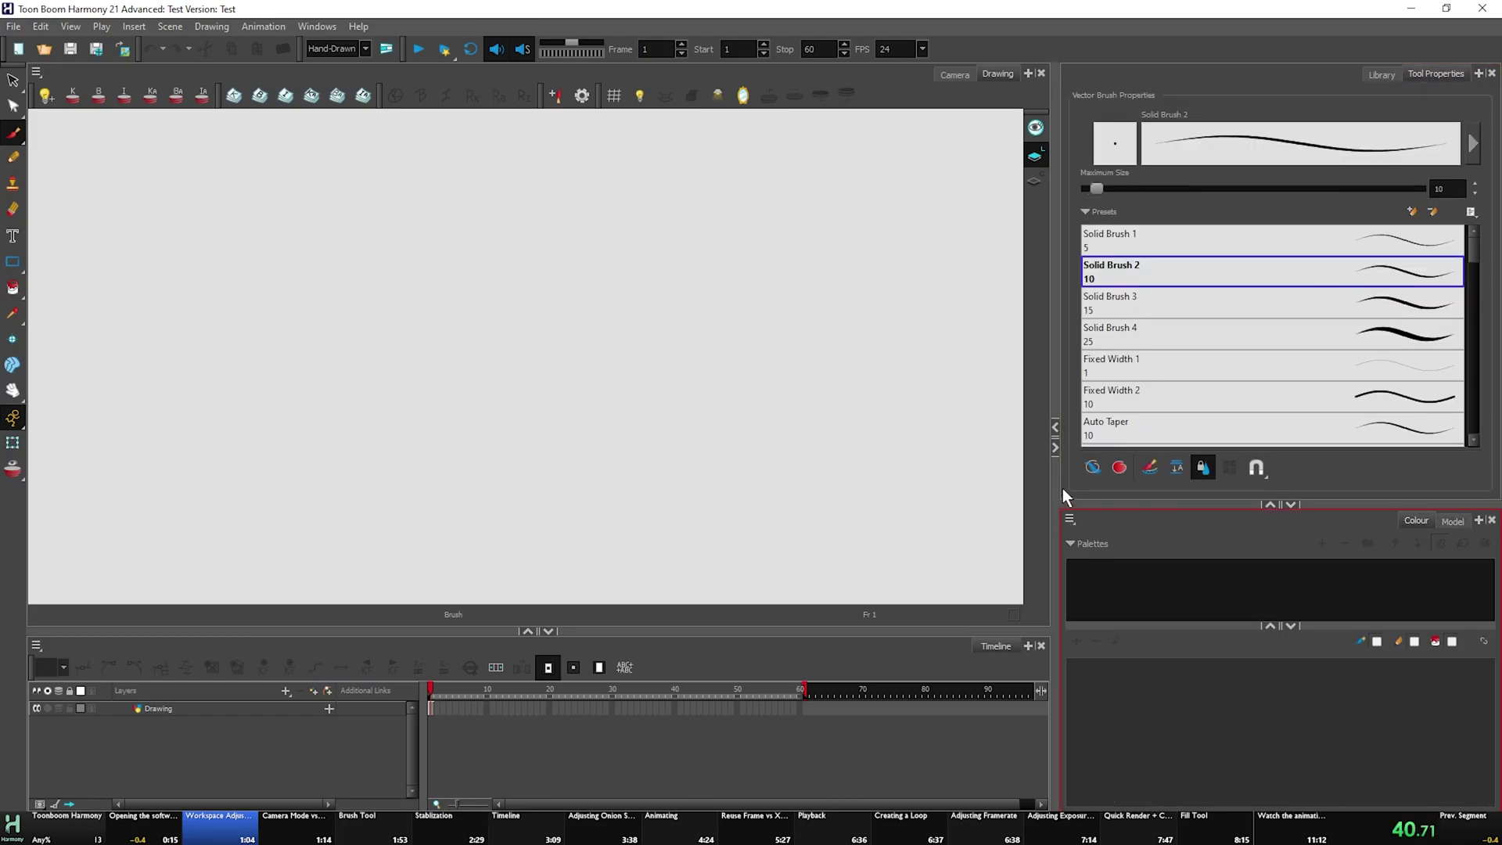
pyautogui.moveTo(1069, 489); pyautogui.dragTo(1201, 489)
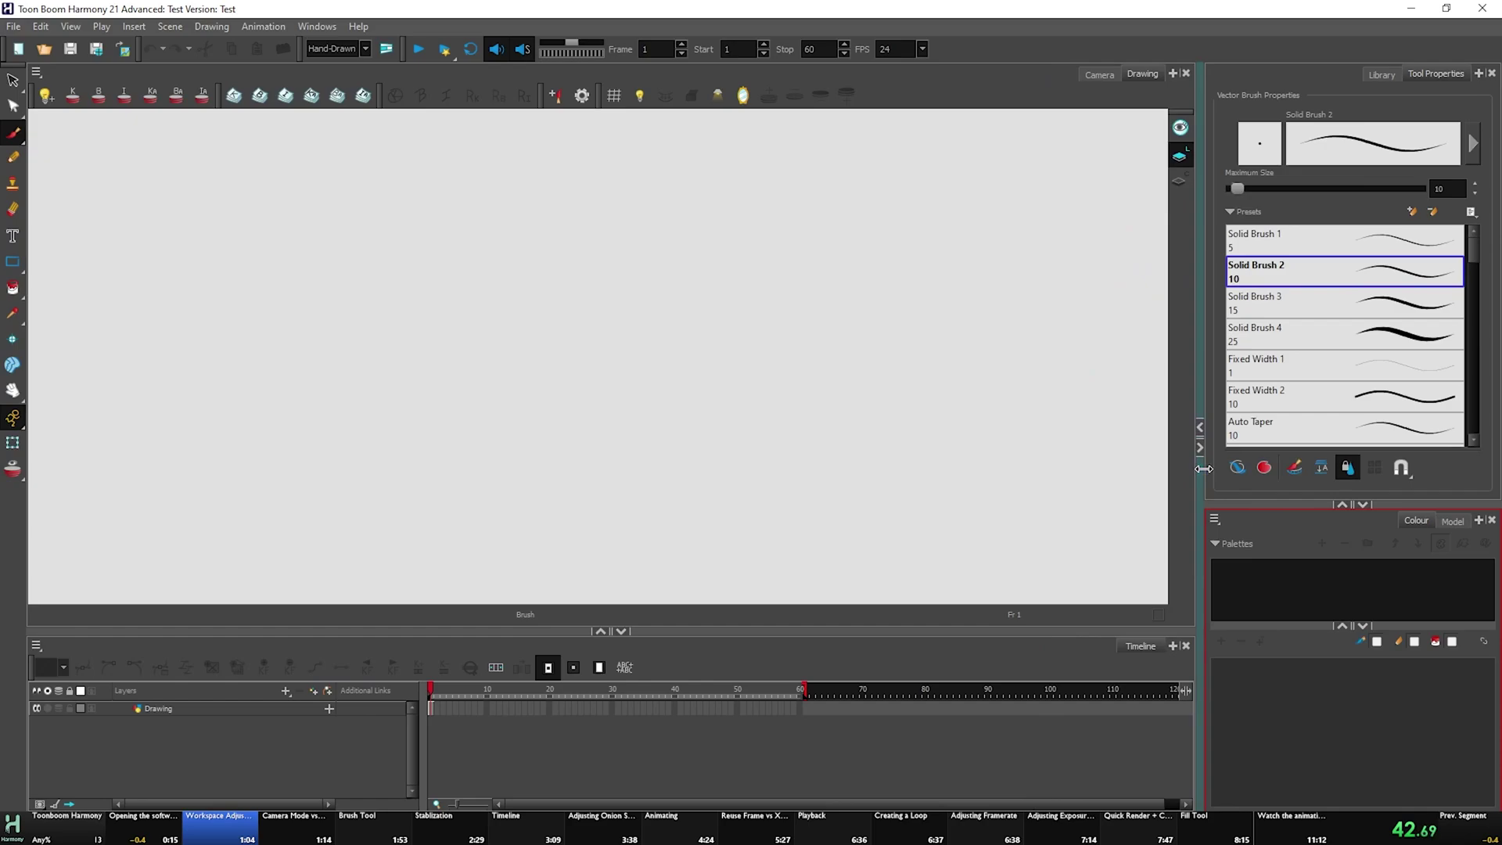
pyautogui.moveTo(423, 710); pyautogui.dragTo(221, 727)
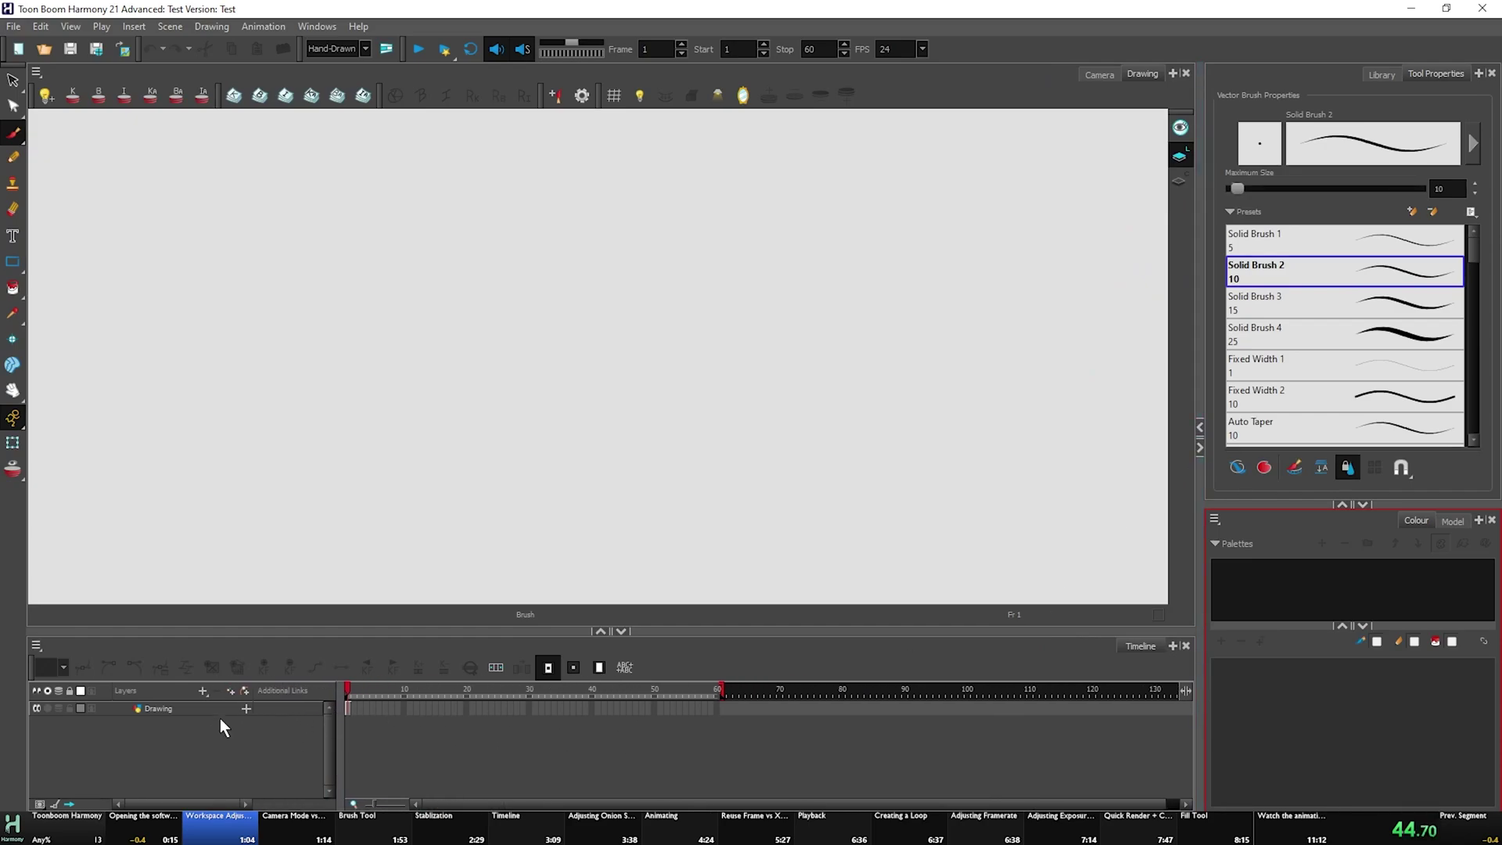
# Add the Pen Settings stabilizer toolbar and move it along the top toolbar row.
pyautogui.click(316, 25)
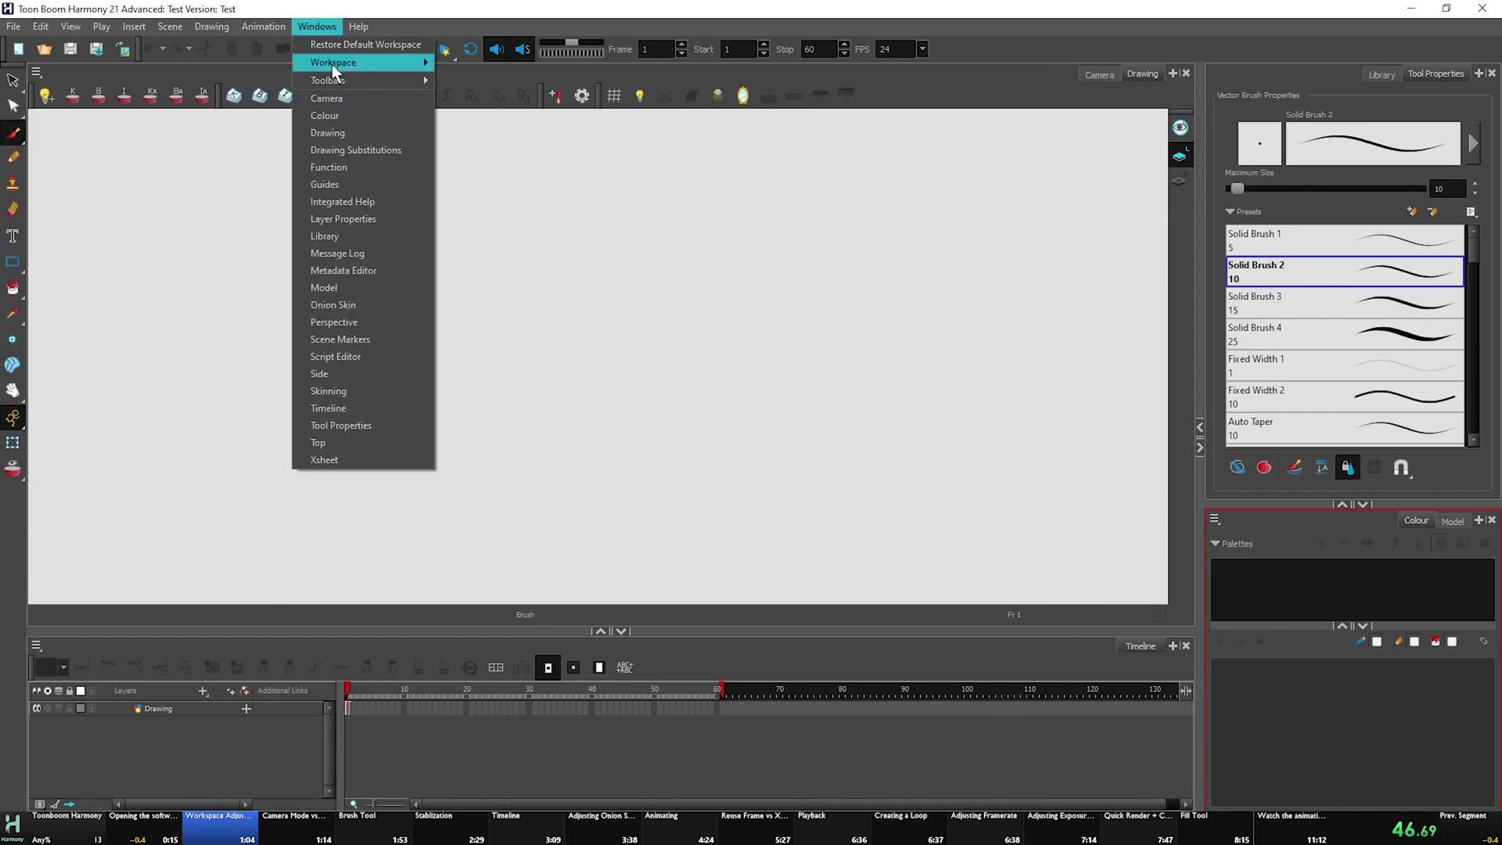
pyautogui.moveTo(336, 81)
pyautogui.click(500, 288)
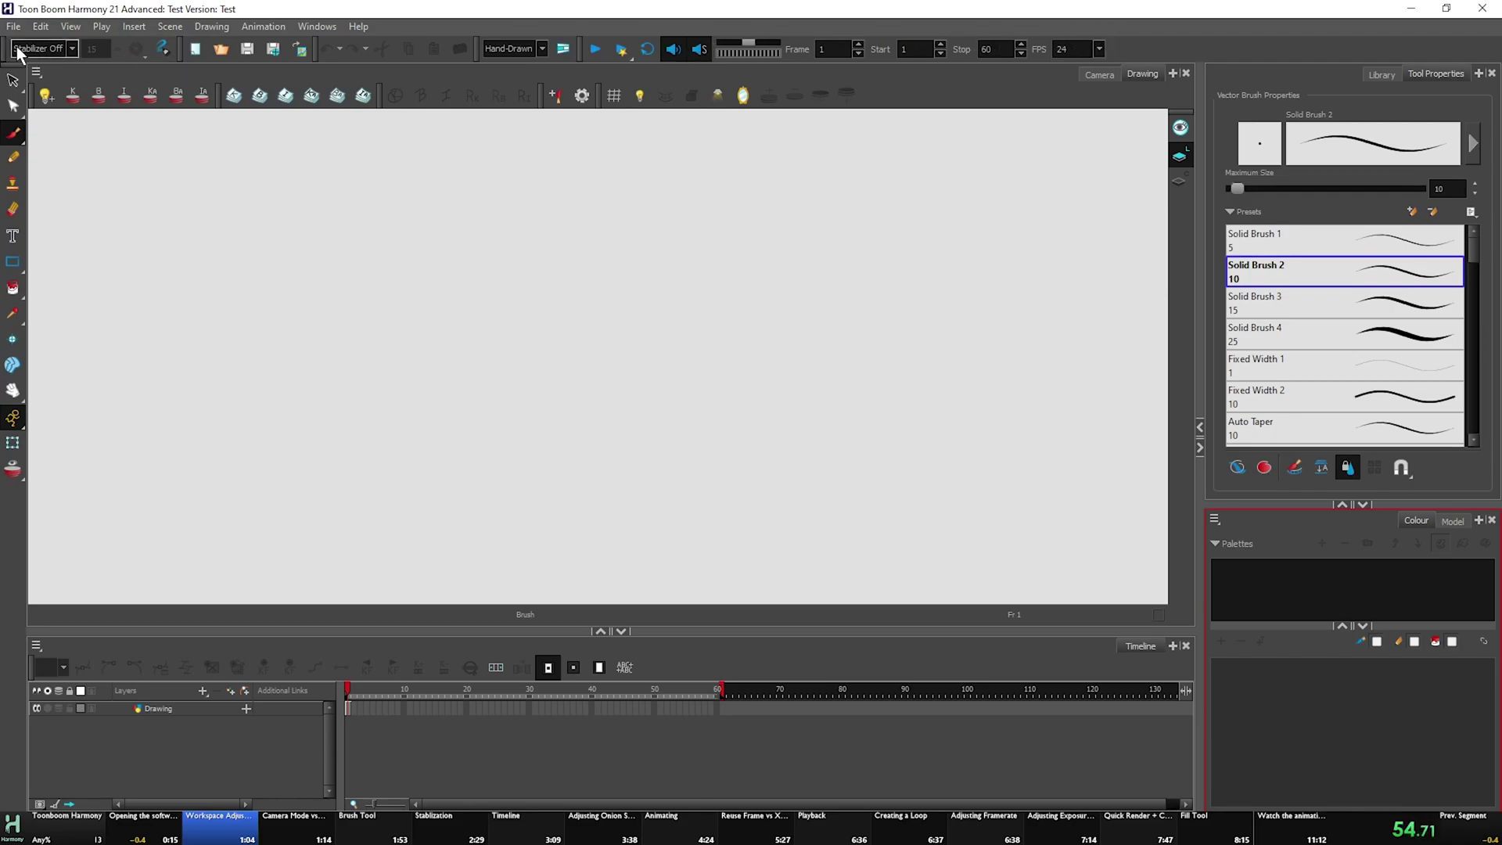
pyautogui.moveTo(7, 48); pyautogui.dragTo(958, 47)
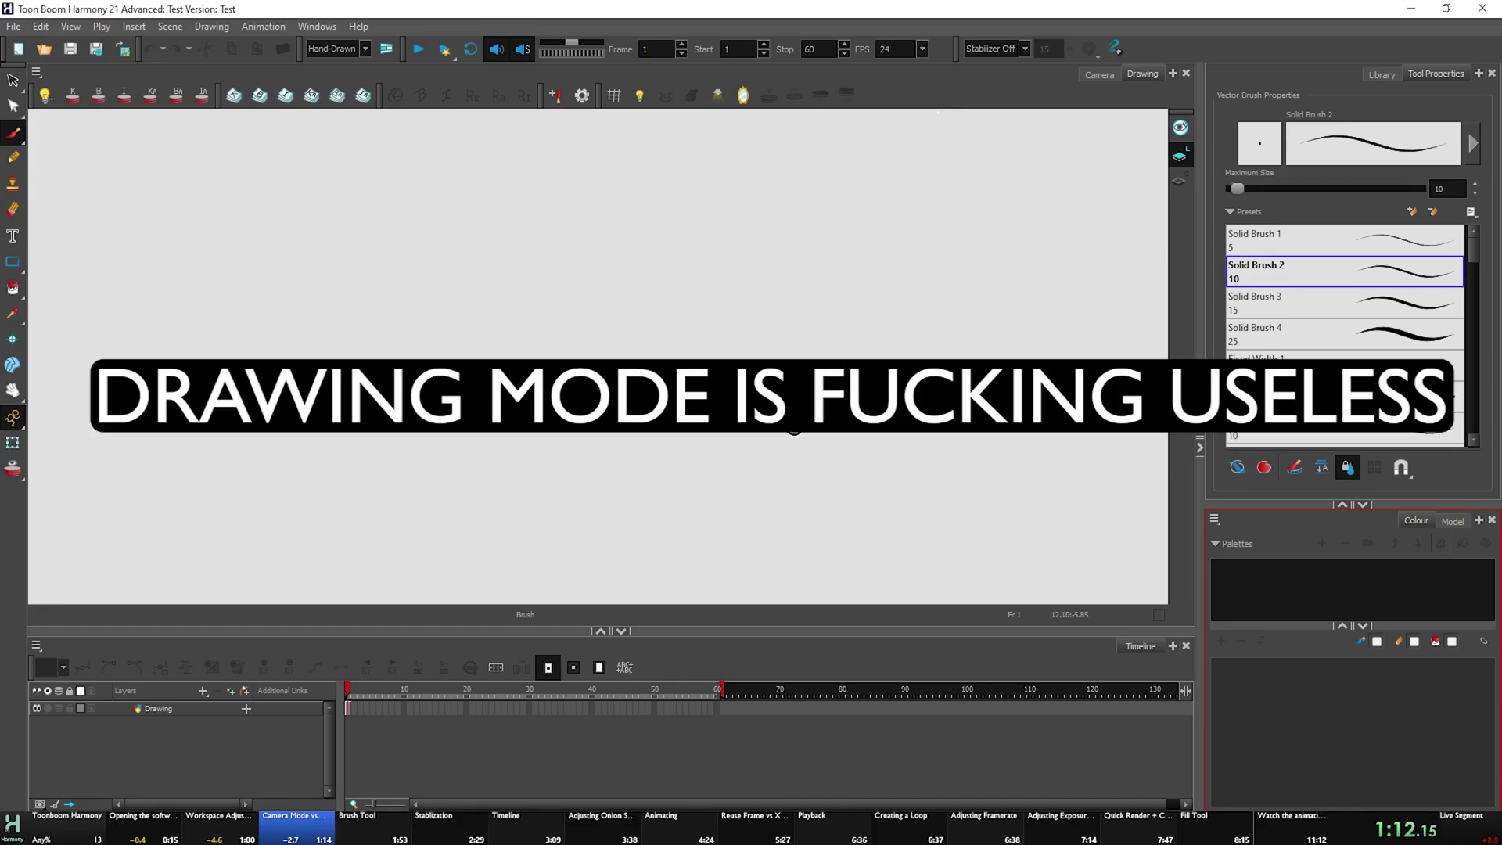
# Switch the stage from Drawing view to Camera view.
pyautogui.click(1099, 73)
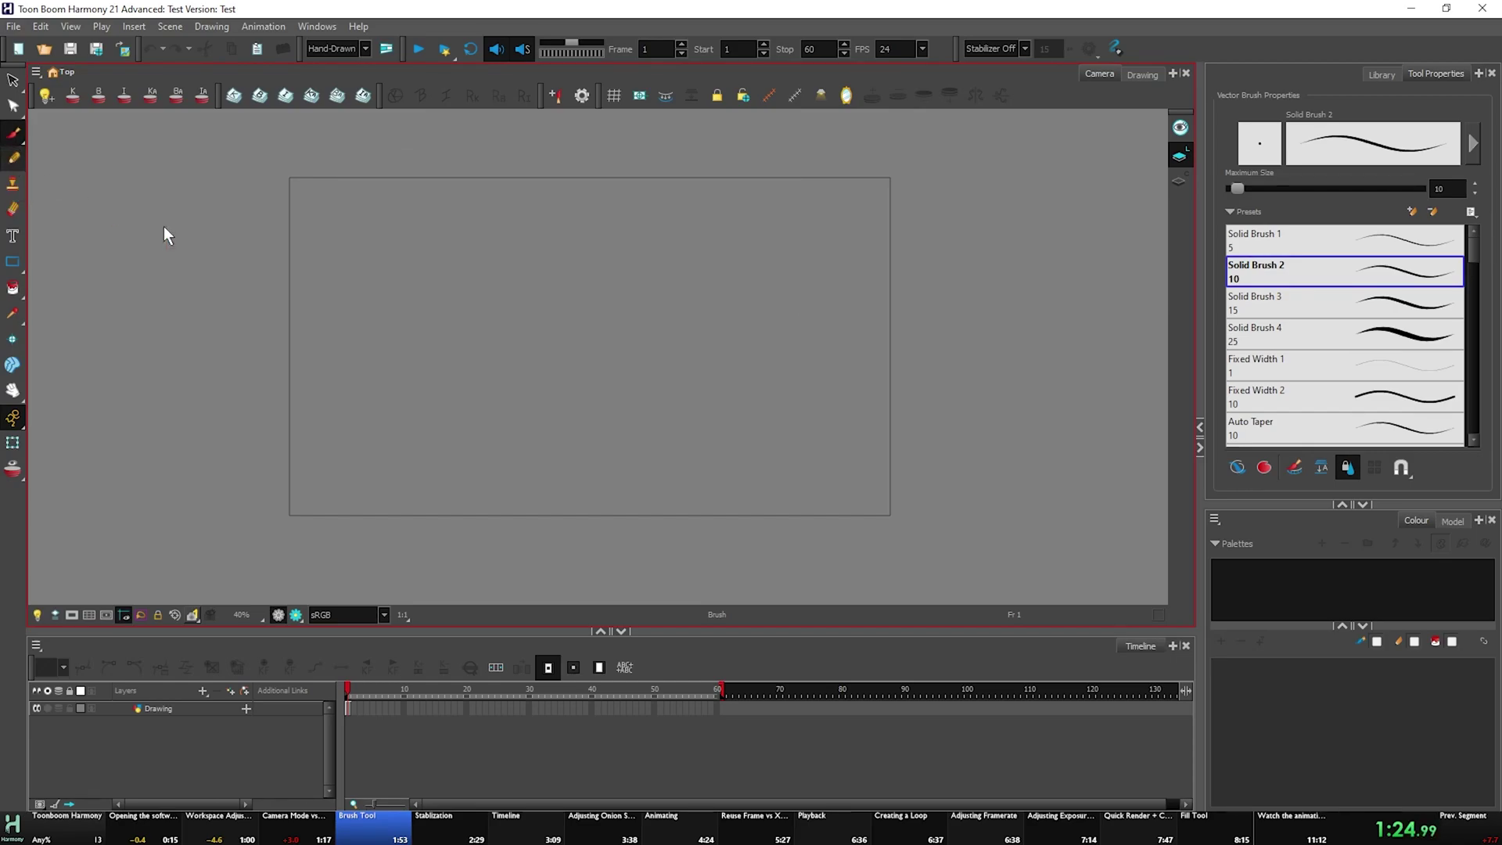
# Draw a test pencil line, bend it with the Contour Editor, then undo it.
pyautogui.hotkey('alt', '/')
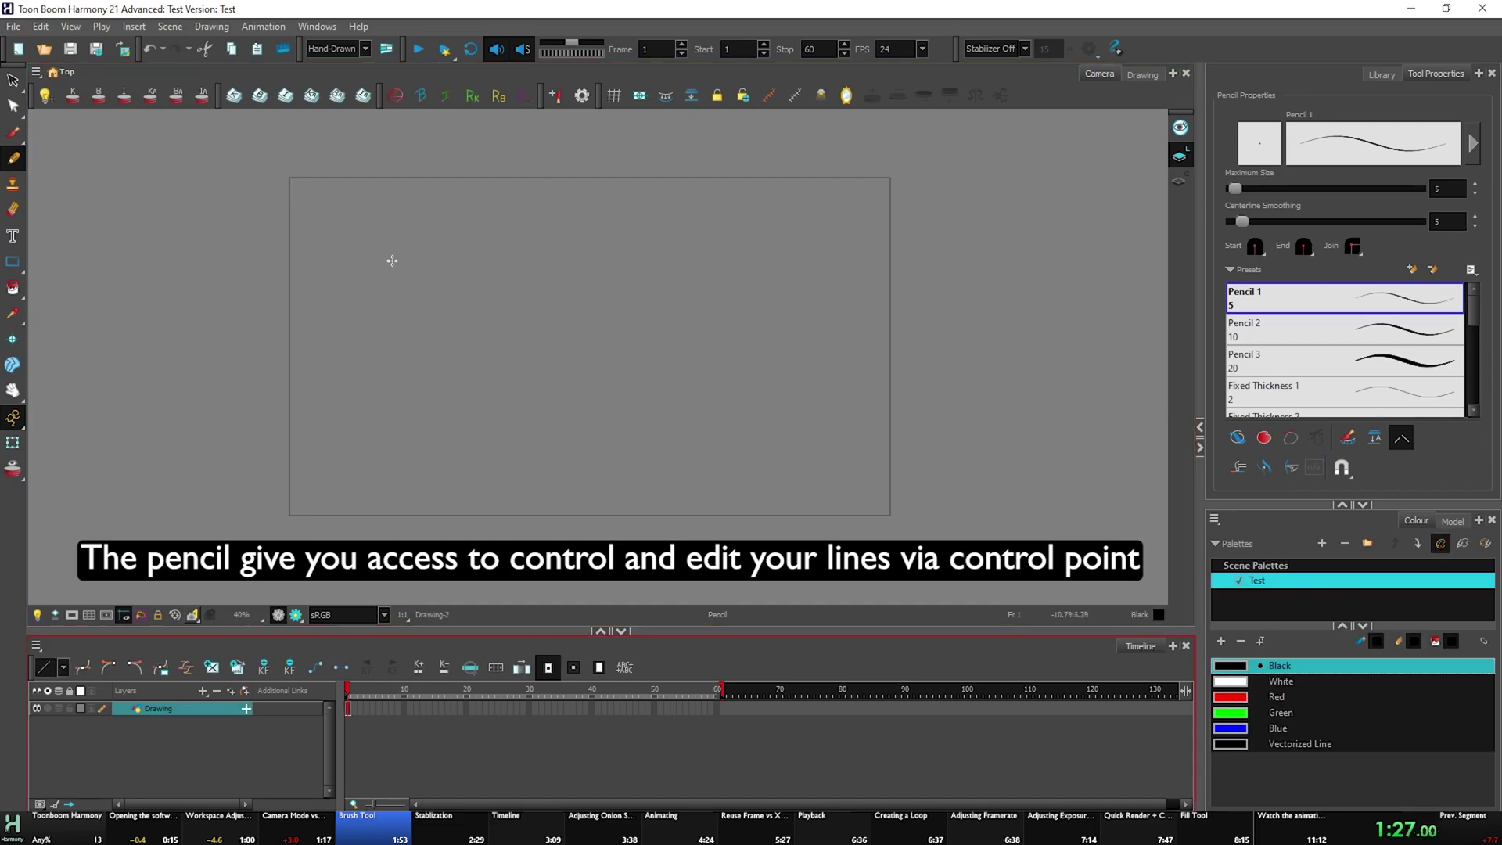
pyautogui.moveTo(393, 257); pyautogui.dragTo(441, 446)
pyautogui.hotkey('alt', 'q')
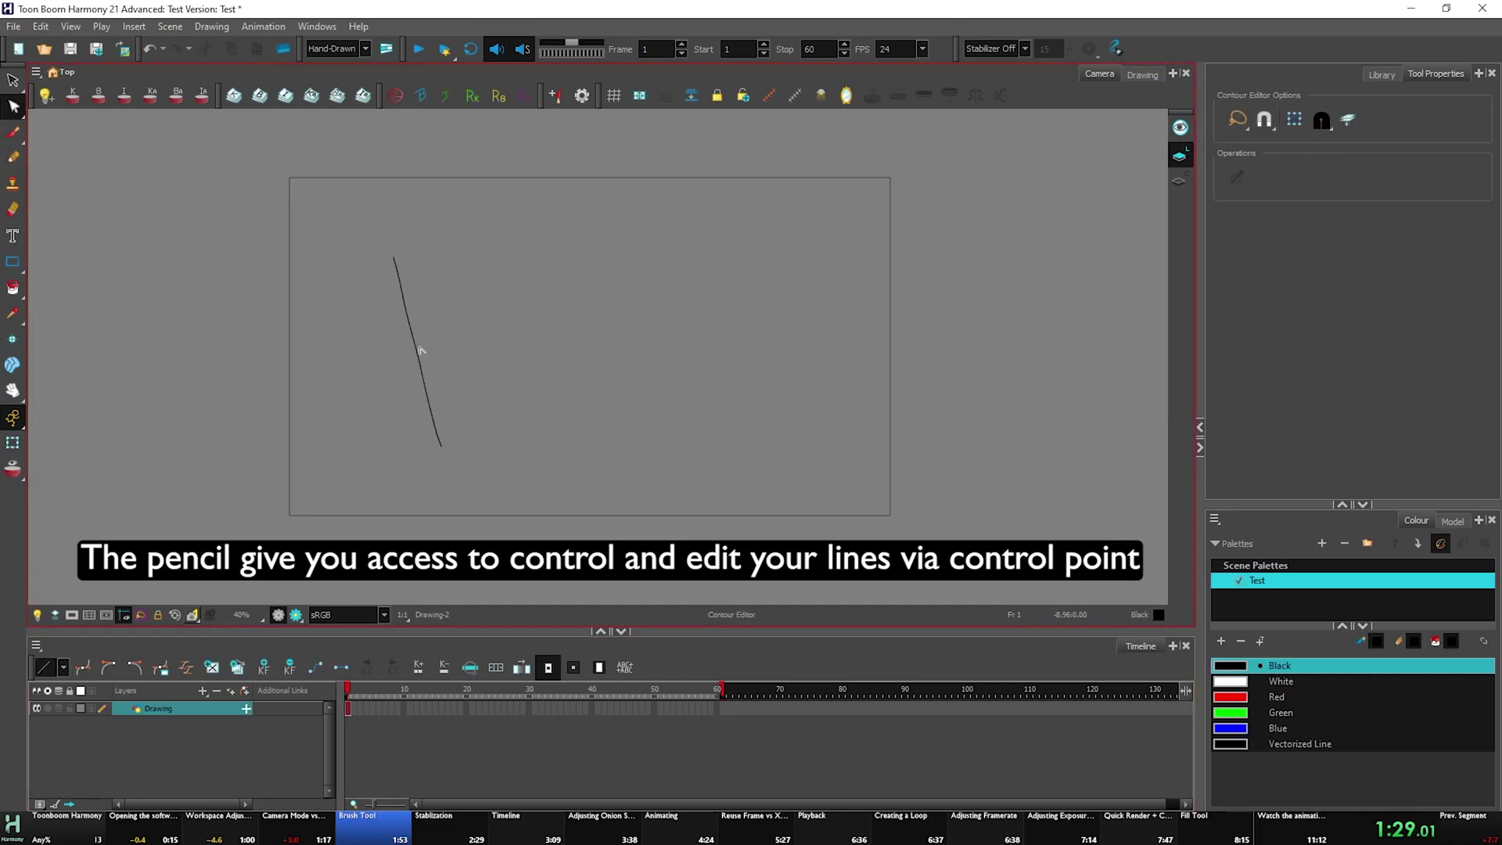
pyautogui.click(418, 350)
pyautogui.moveTo(419, 350); pyautogui.dragTo(562, 311)
pyautogui.hotkey('ctrl', 'z')
pyautogui.hotkey('ctrl', 'z')
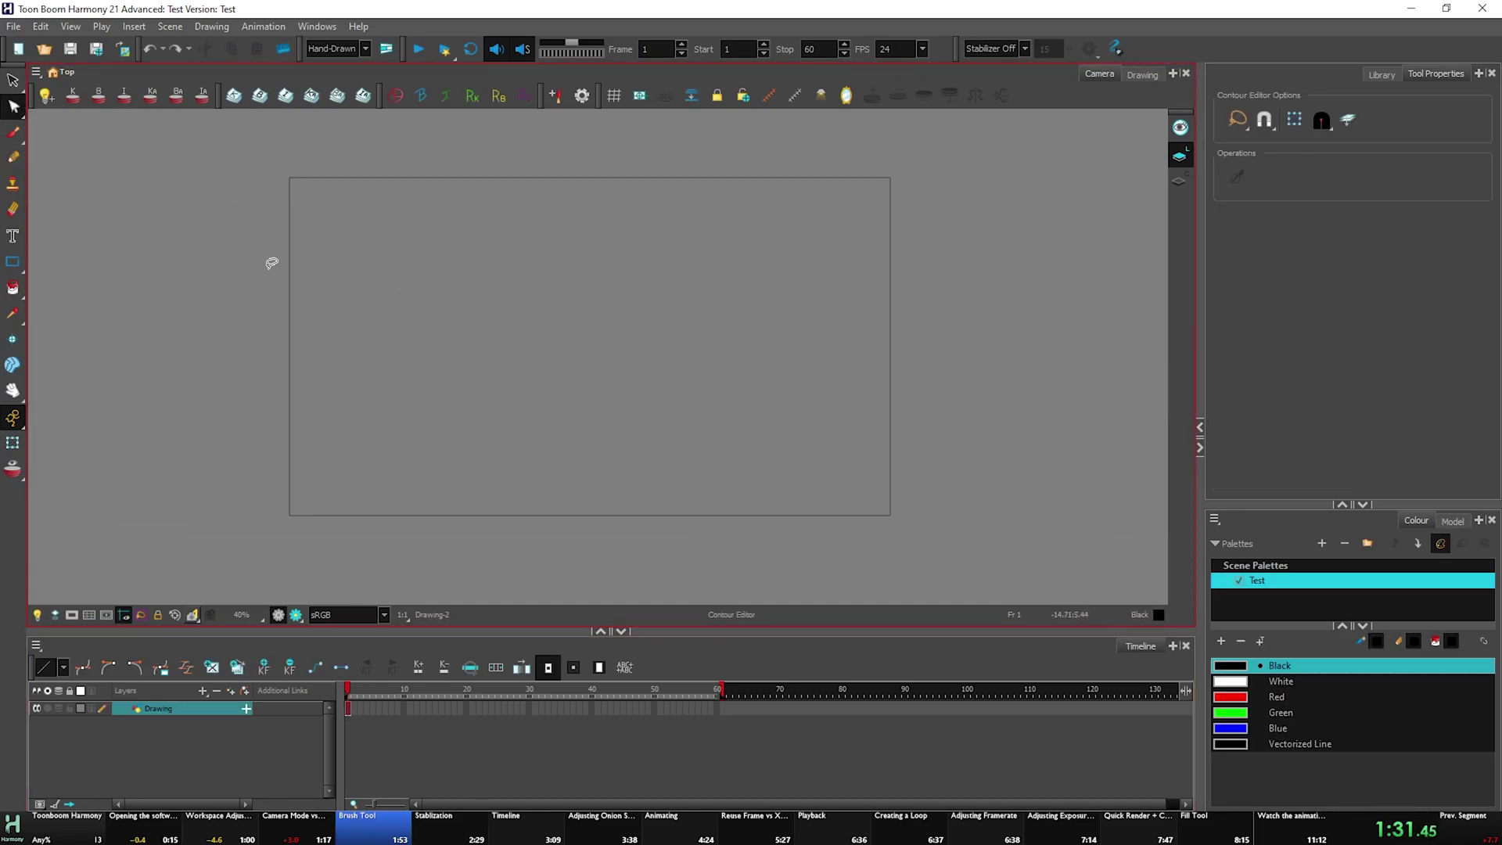
# Draw and undo a test brush stroke, then browse presets to Striped Ribbon.
pyautogui.hotkey('alt', 'b')
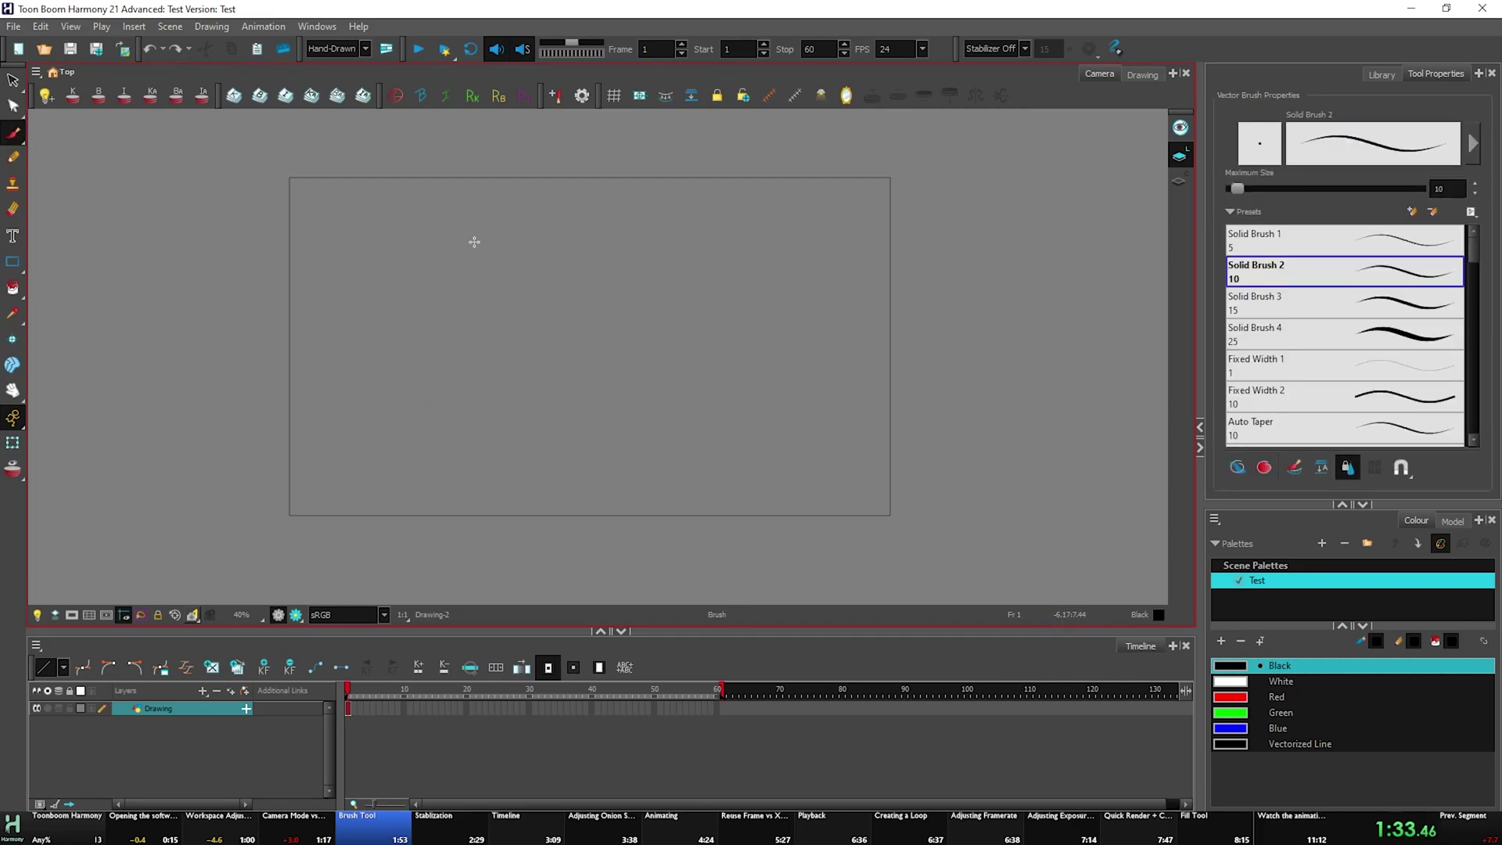
pyautogui.moveTo(474, 241); pyautogui.dragTo(471, 407)
pyautogui.hotkey('ctrl', 'z')
pyautogui.scroll(-2, 1318, 318)
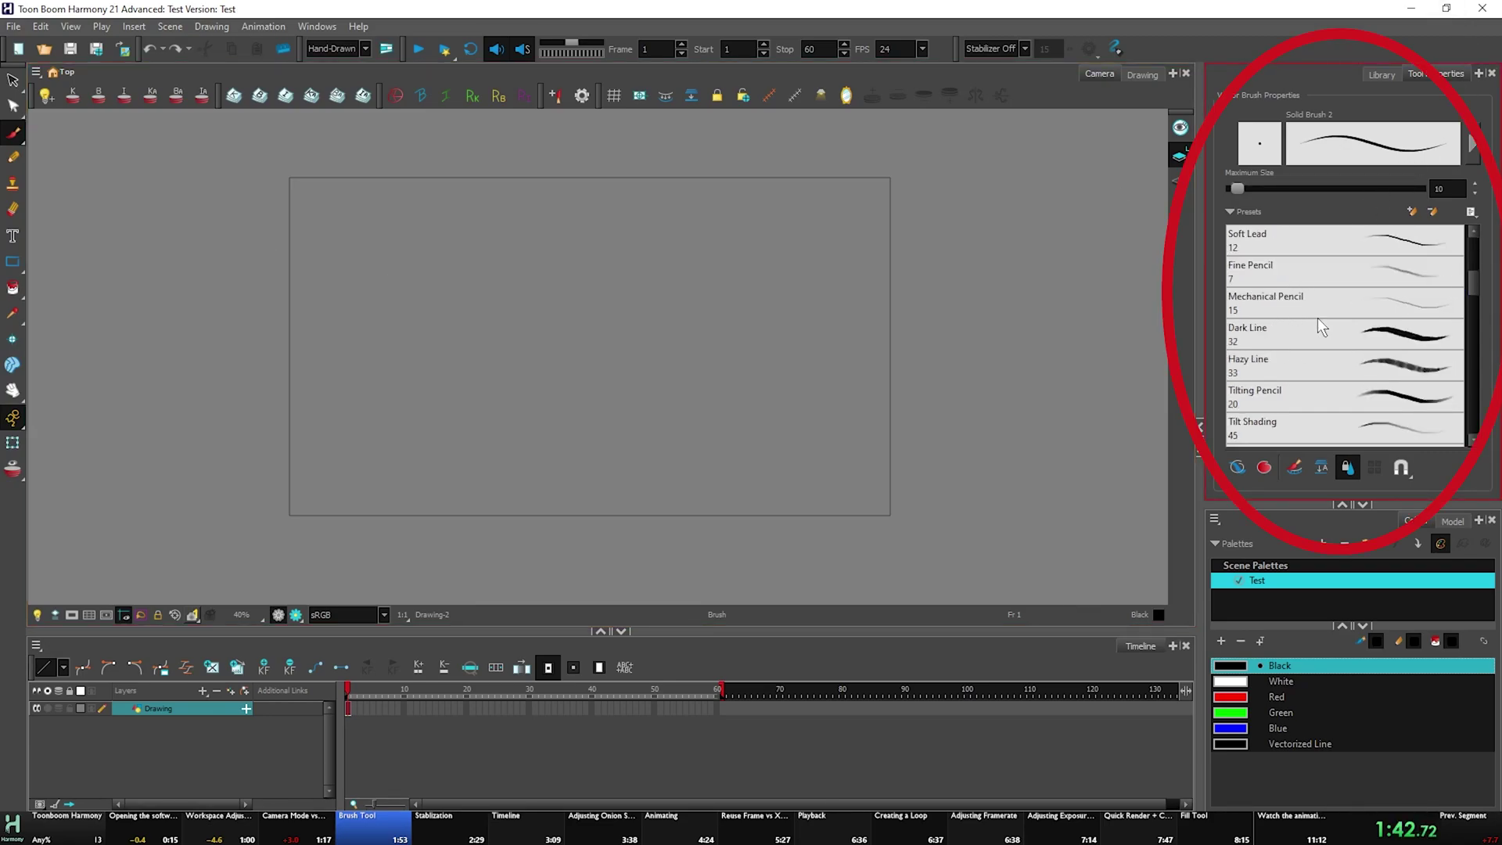
pyautogui.scroll(2, 1319, 319)
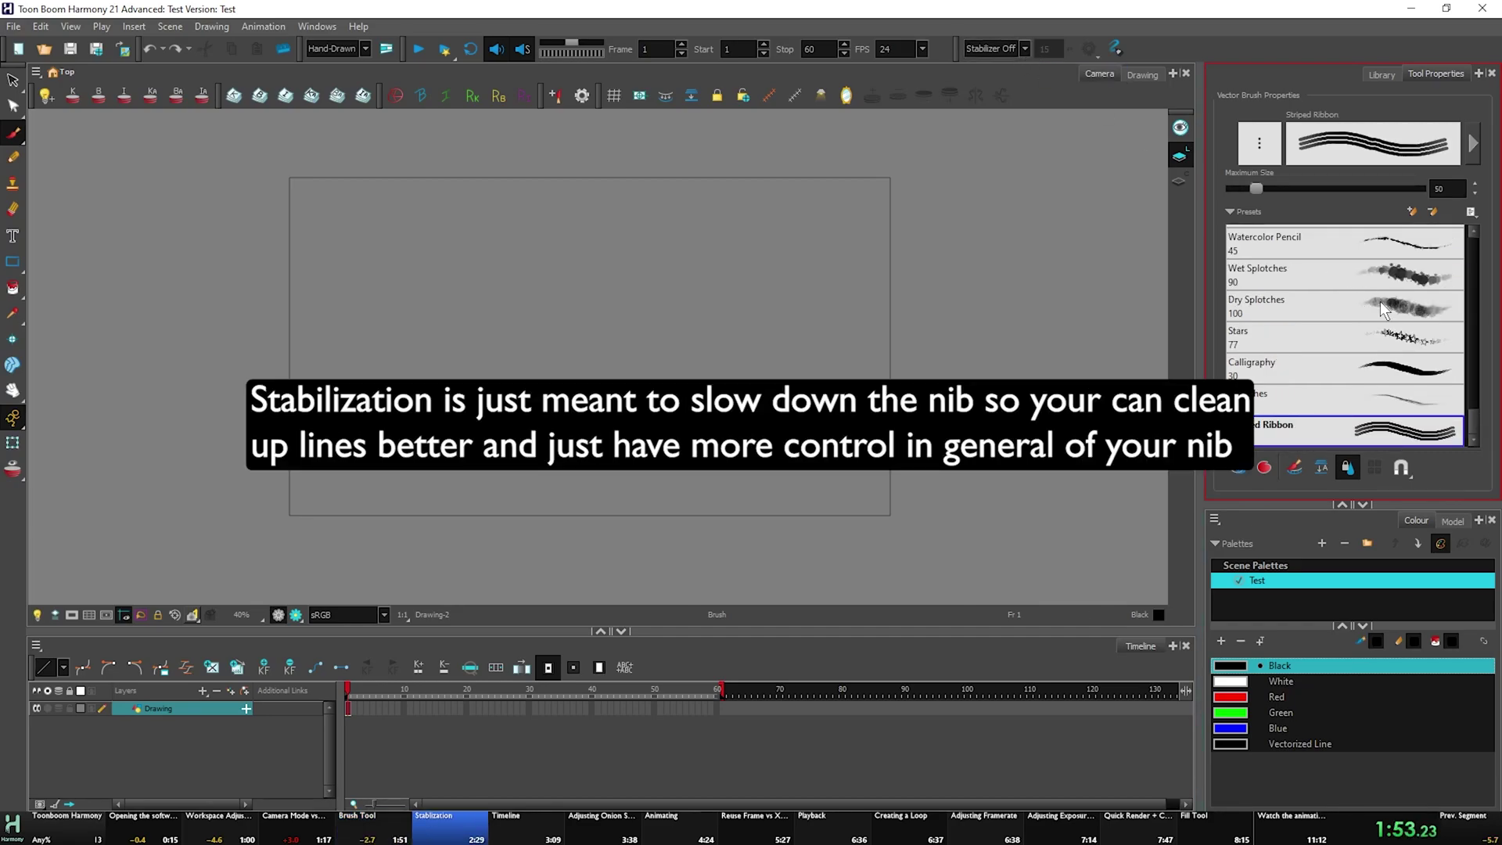
# Try Average line stabilization with a looping test stroke, then undo it.
pyautogui.scroll(6, 1363, 328)
pyautogui.click(1025, 49)
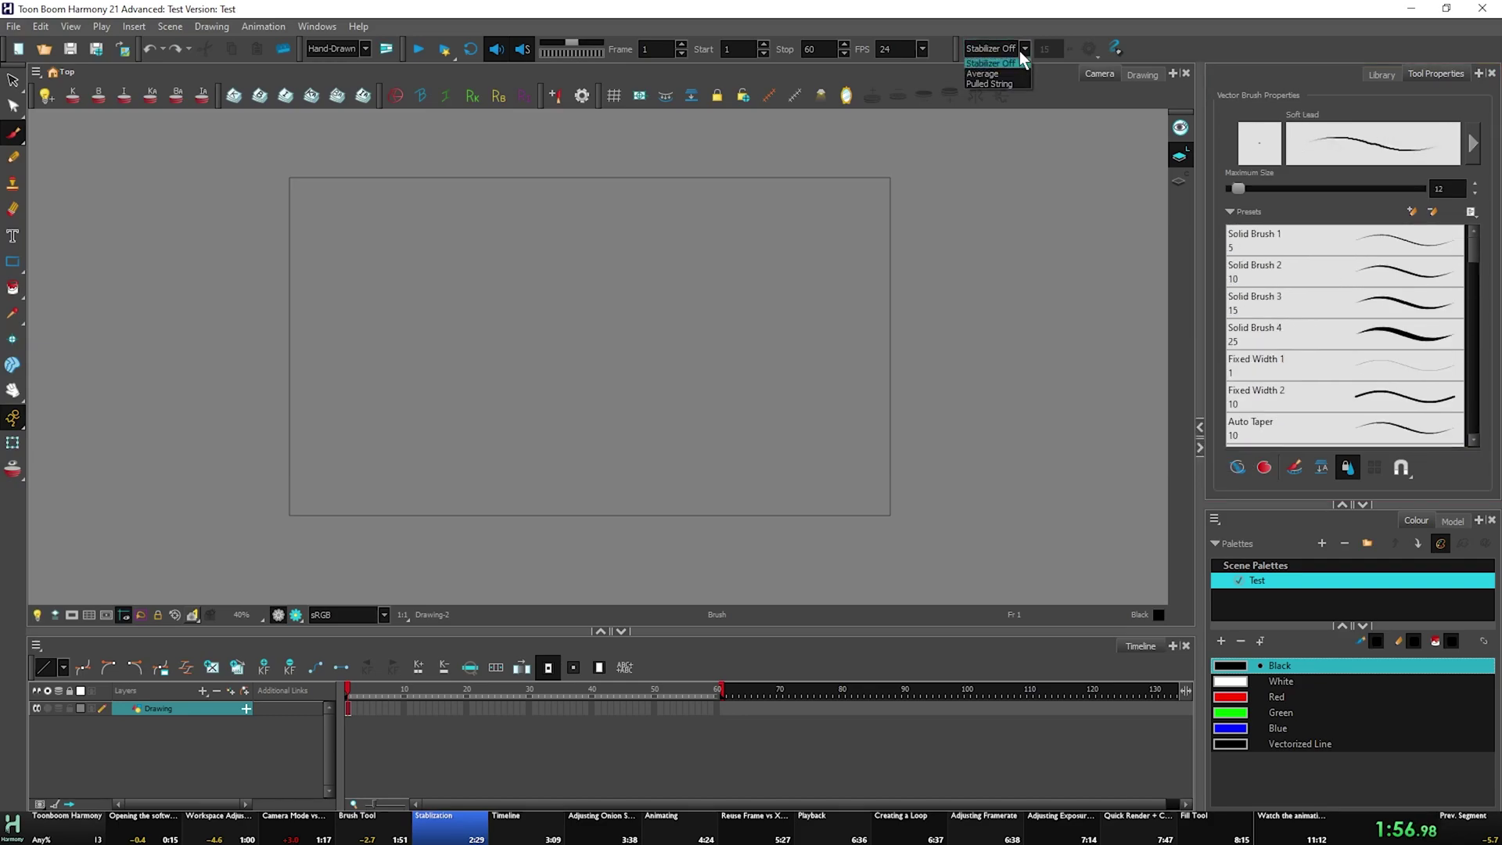
pyautogui.click(1017, 73)
pyautogui.moveTo(473, 321)
pyautogui.mouseDown()
pyautogui.moveTo(520, 355)
pyautogui.moveTo(590, 352)
pyautogui.moveTo(590, 295)
pyautogui.moveTo(564, 300)
pyautogui.moveTo(616, 363)
pyautogui.moveTo(547, 393)
pyautogui.moveTo(502, 285)
pyautogui.moveTo(513, 389)
pyautogui.moveTo(568, 444)
pyautogui.mouseUp()
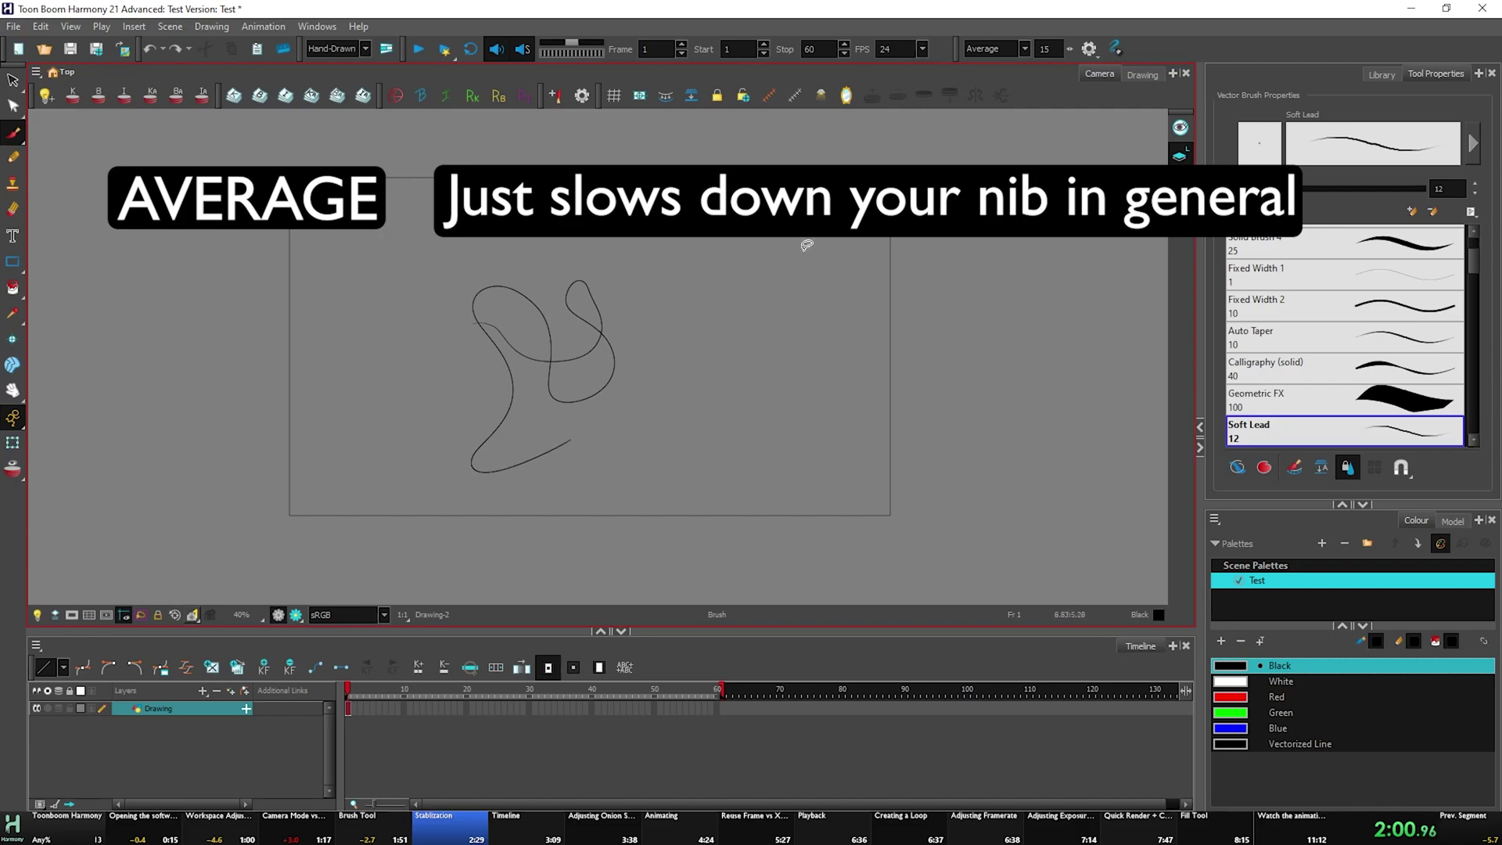
pyautogui.hotkey('ctrl', 'z')
# Set line stabilization to Pulled String, test an S-shaped stroke, and undo it.
pyautogui.click(993, 50)
pyautogui.click(1002, 86)
pyautogui.moveTo(568, 228)
pyautogui.mouseDown()
pyautogui.moveTo(575, 316)
pyautogui.moveTo(483, 434)
pyautogui.moveTo(587, 461)
pyautogui.moveTo(601, 314)
pyautogui.moveTo(504, 215)
pyautogui.moveTo(679, 250)
pyautogui.moveTo(775, 376)
pyautogui.moveTo(615, 470)
pyautogui.moveTo(485, 312)
pyautogui.moveTo(521, 428)
pyautogui.moveTo(659, 492)
pyautogui.moveTo(696, 174)
pyautogui.moveTo(641, 290)
pyautogui.moveTo(558, 365)
pyautogui.mouseUp()
pyautogui.hotkey('ctrl', 'z')
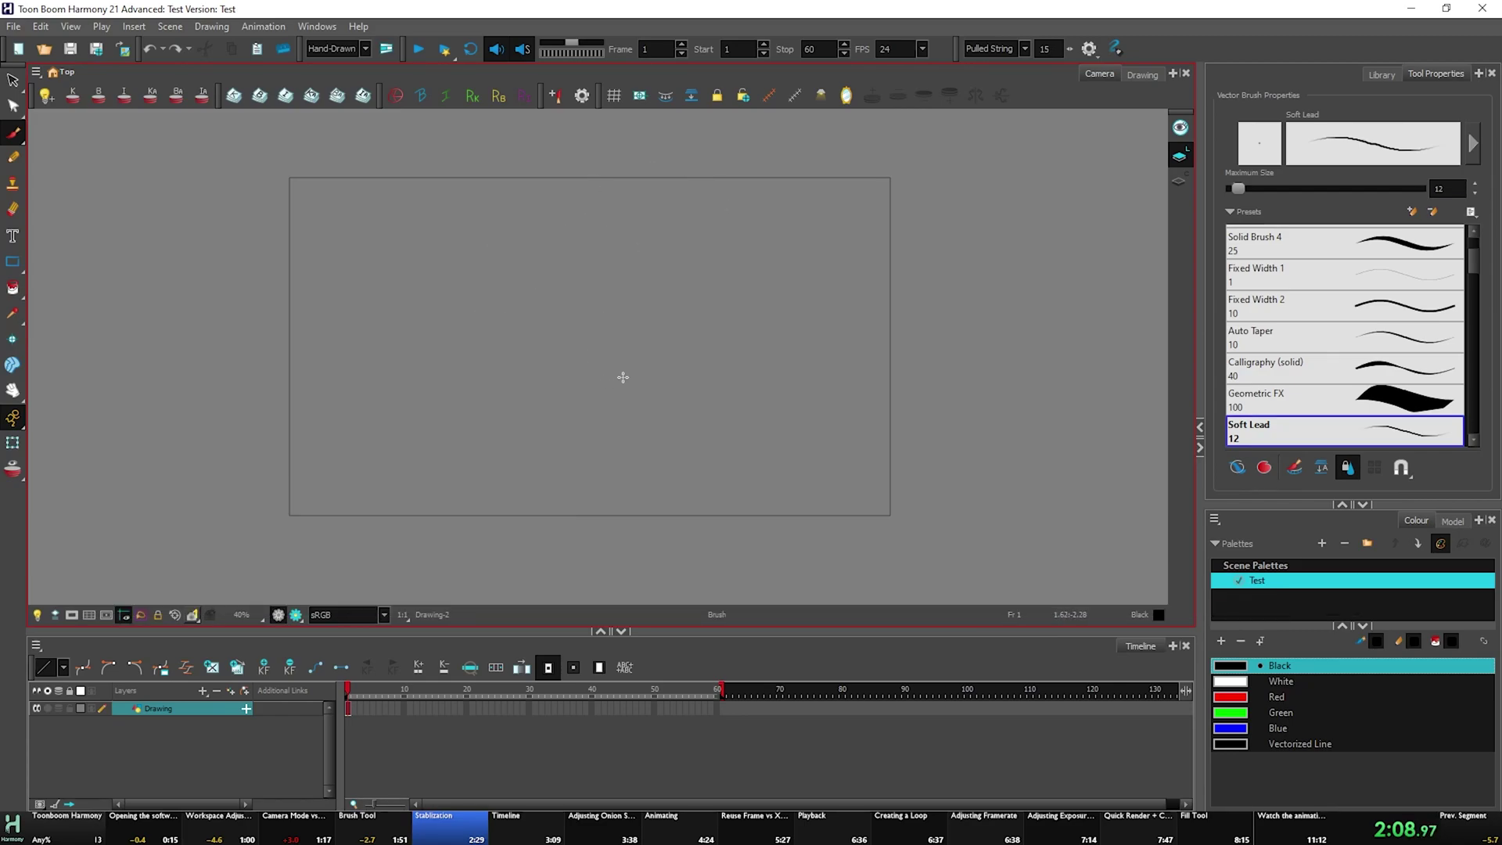
# Add a Drawing_1 layer, test soloing layers, then delete Drawing_1.
pyautogui.click(36, 708)
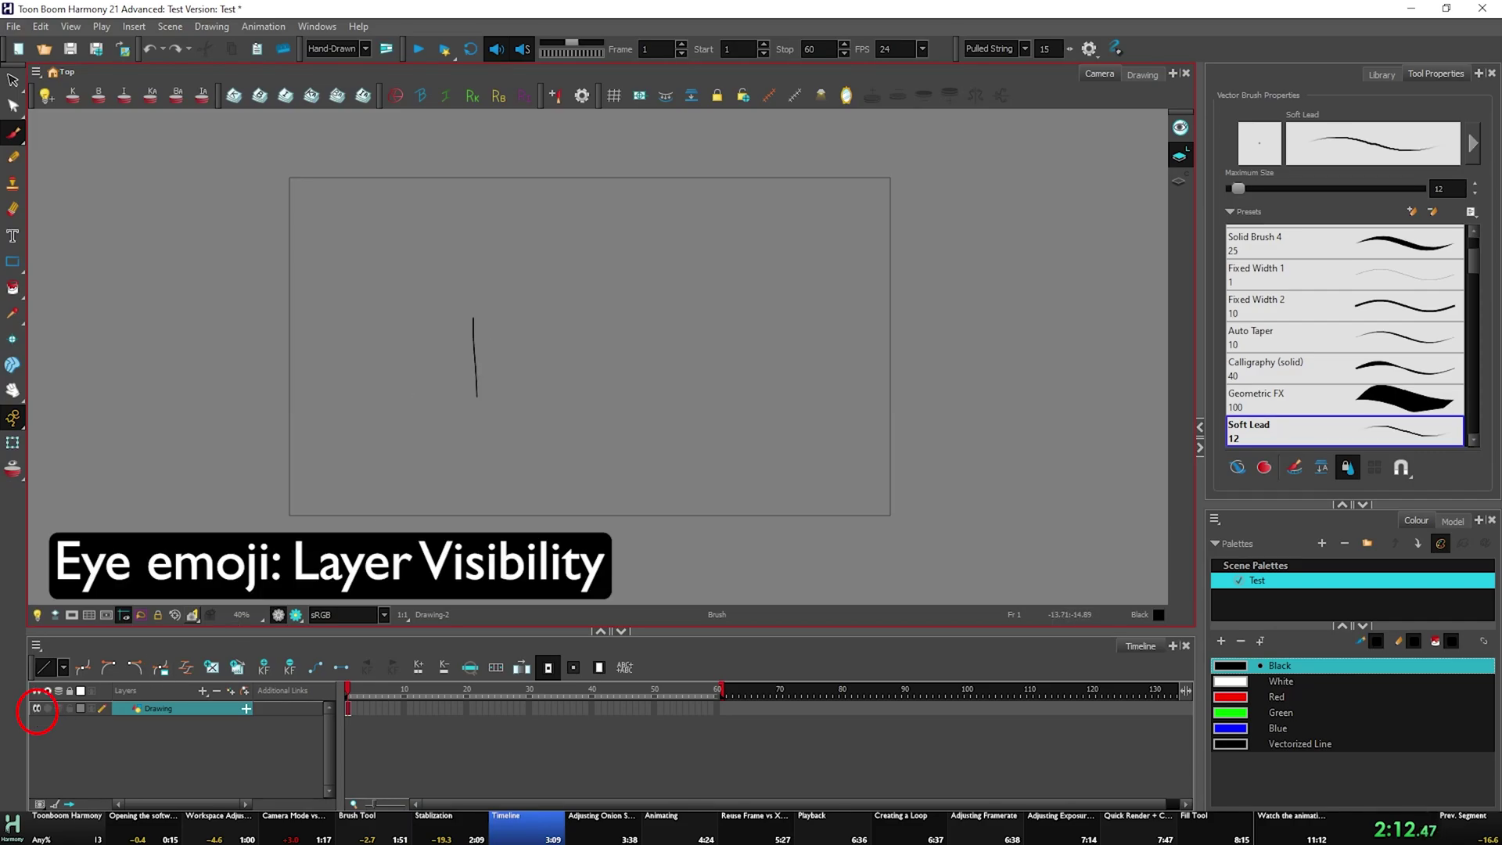
pyautogui.click(47, 708)
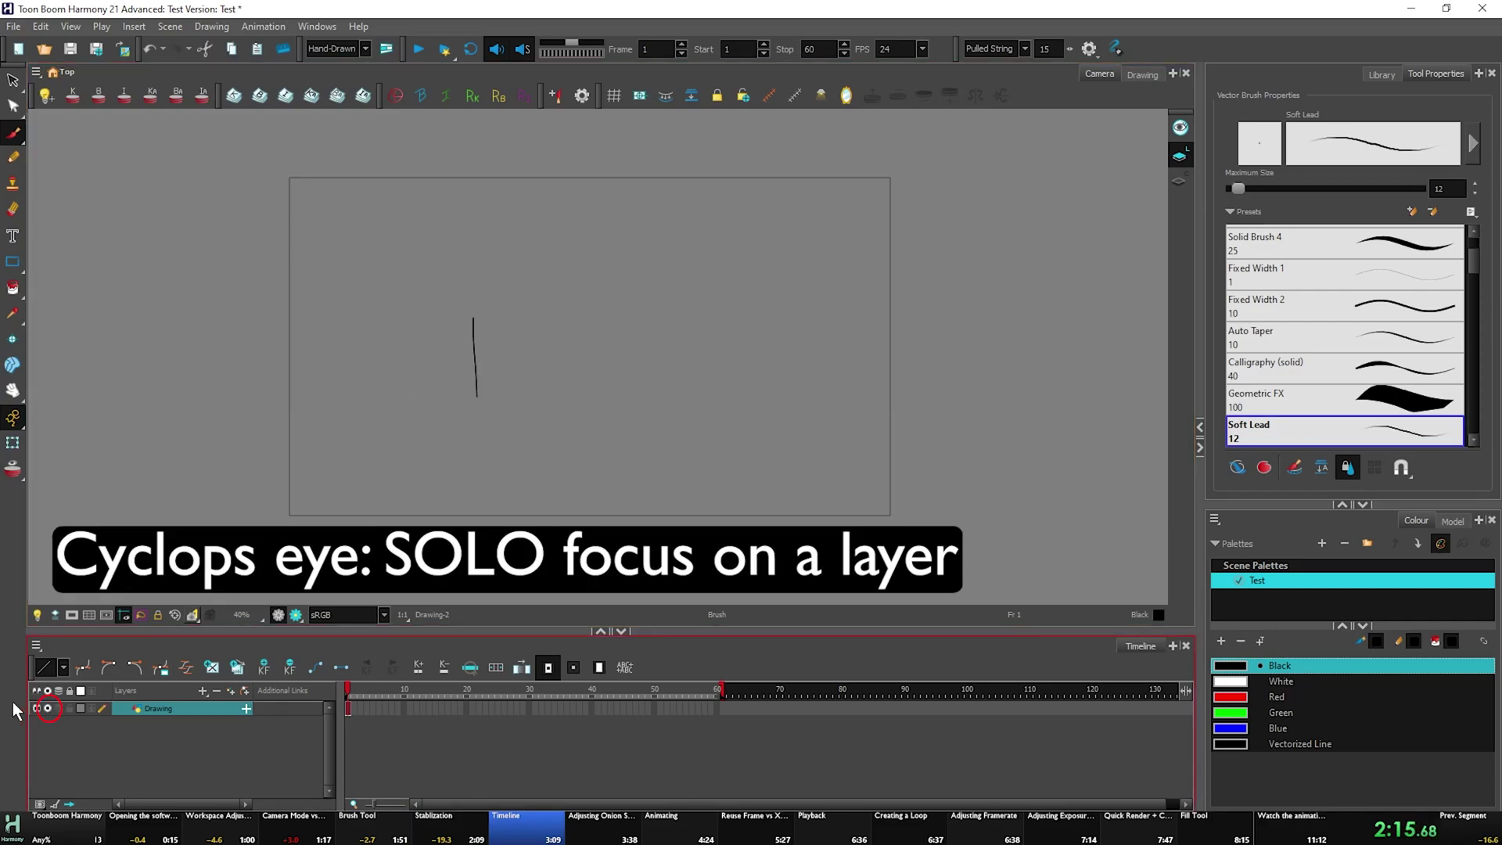
pyautogui.hotkey('ctrl', 'r')
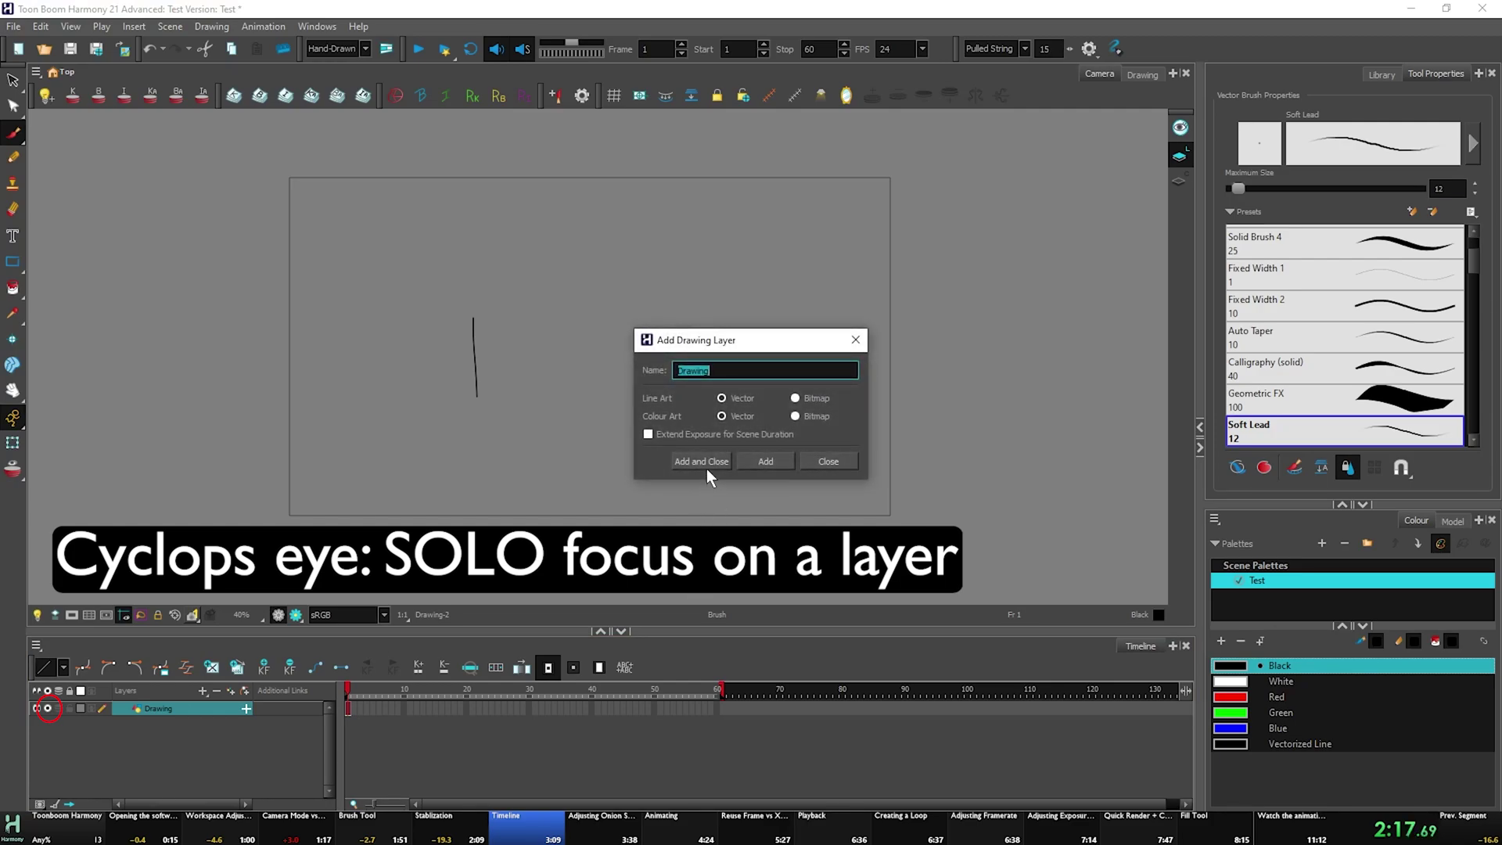
pyautogui.click(702, 461)
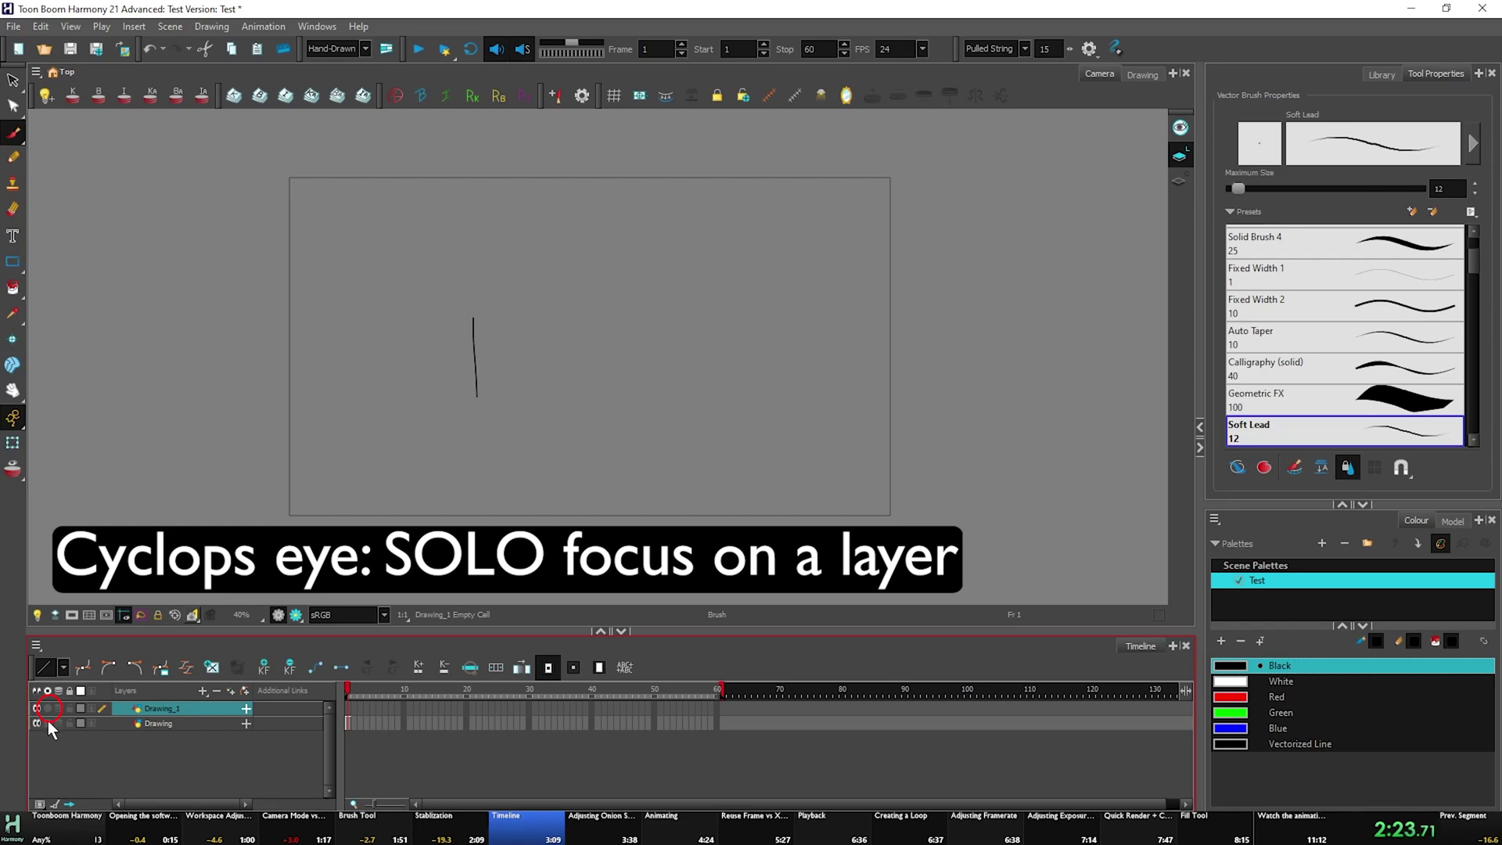
pyautogui.click(48, 709)
pyautogui.click(48, 709)
pyautogui.rightClick(136, 707)
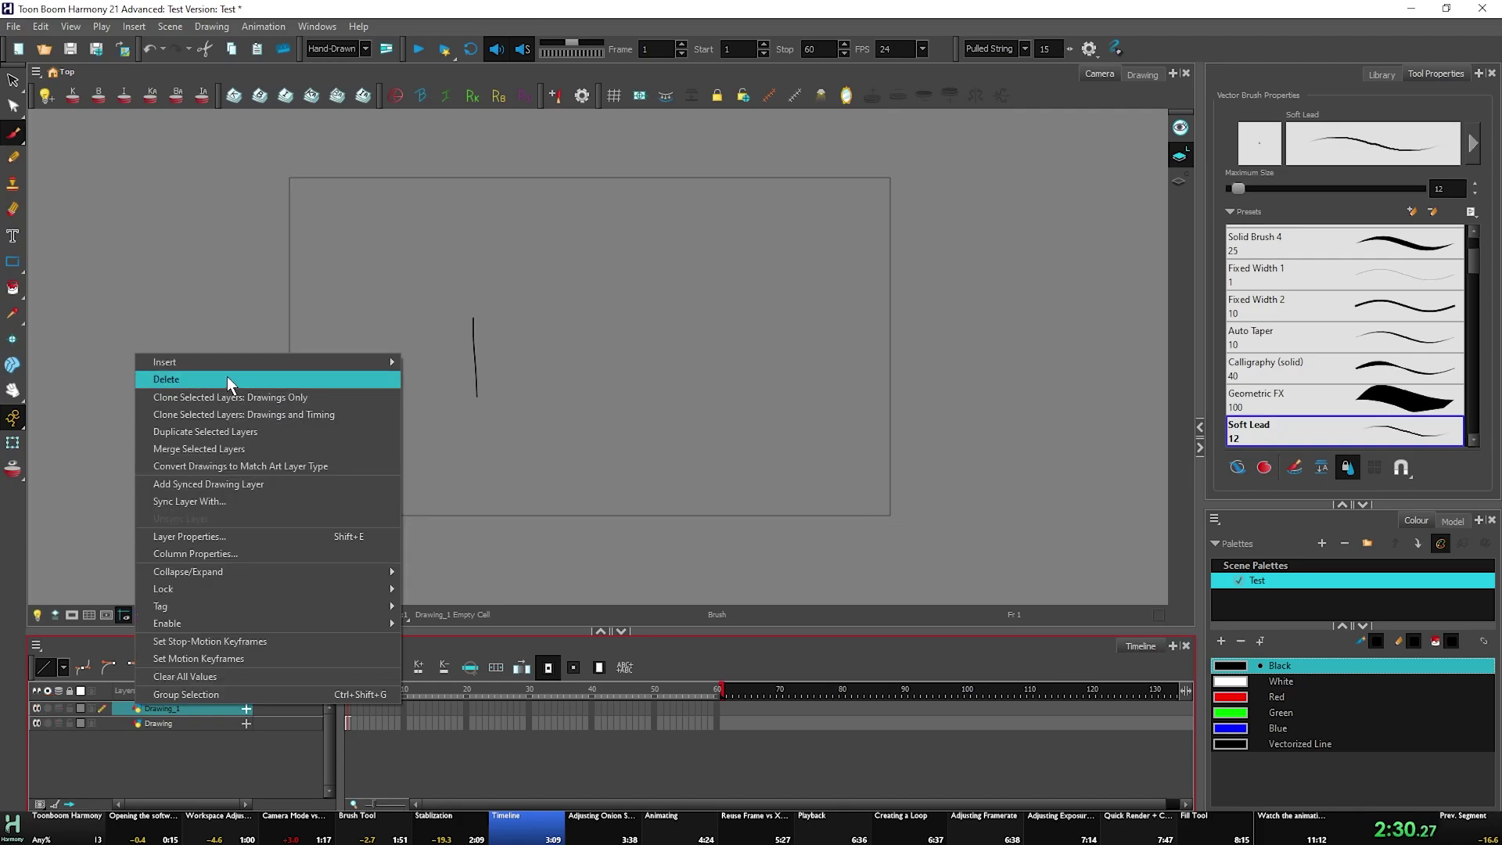
pyautogui.click(227, 379)
# Toggle onion skin and outline mode on the Drawing layer on and off.
pyautogui.click(58, 709)
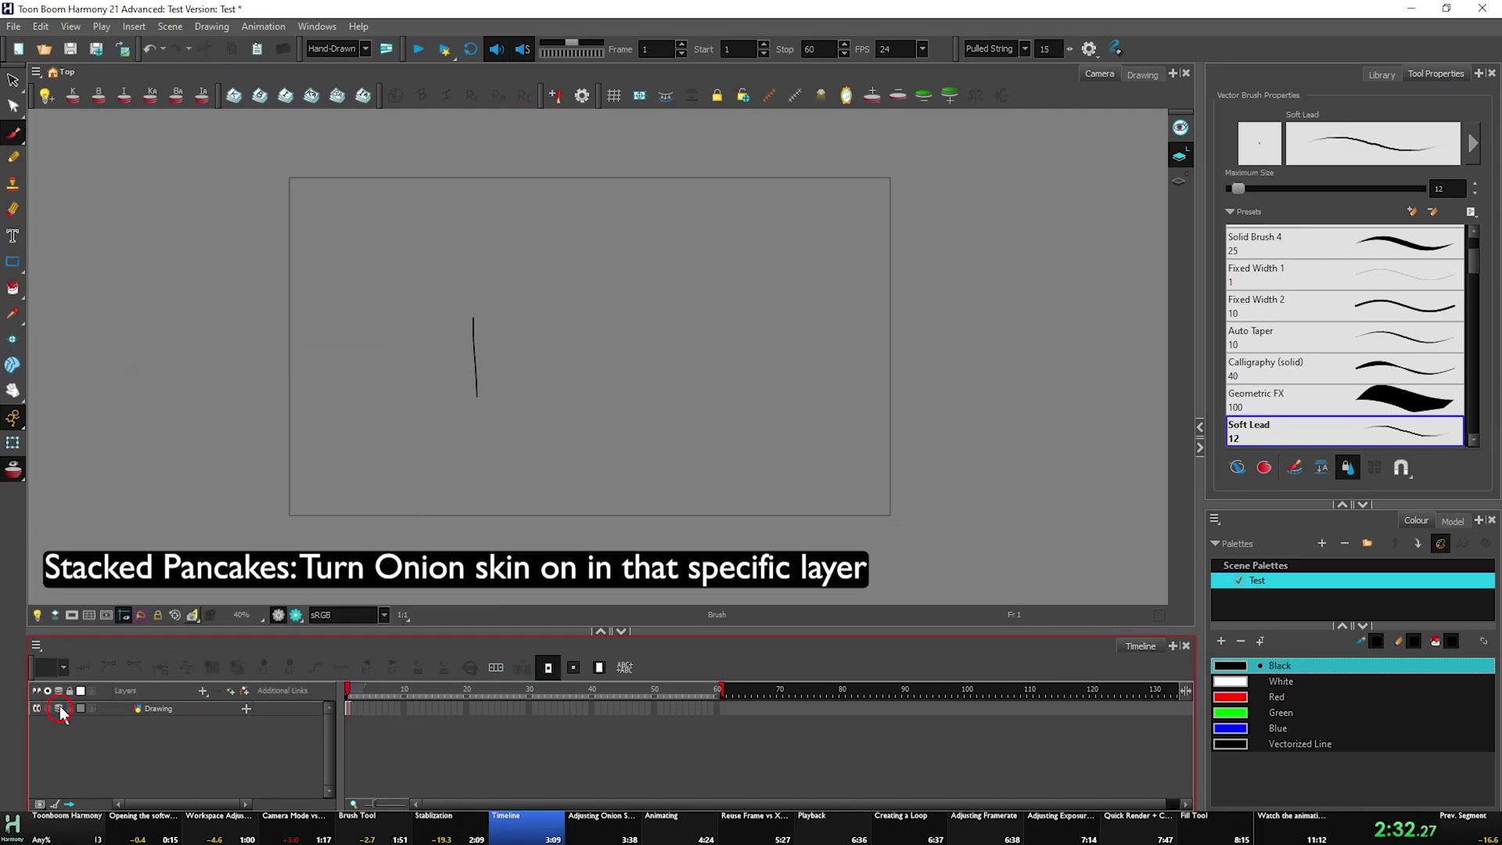
pyautogui.click(60, 709)
pyautogui.click(69, 708)
pyautogui.click(70, 708)
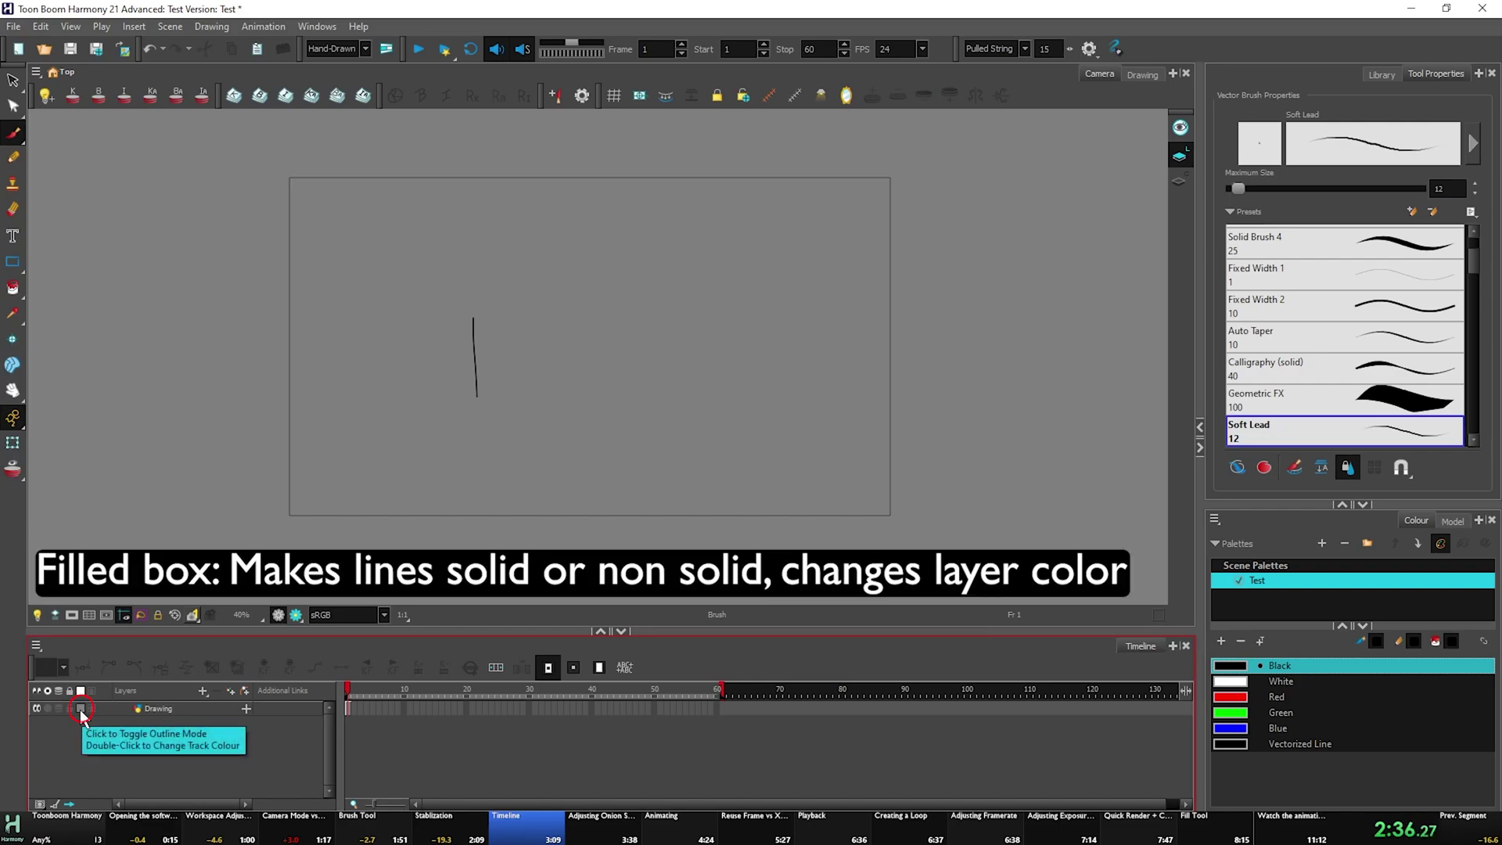
# Leave the track colour unchanged and restore the Drawing layer's opacity to 100.
pyautogui.doubleClick(81, 709)
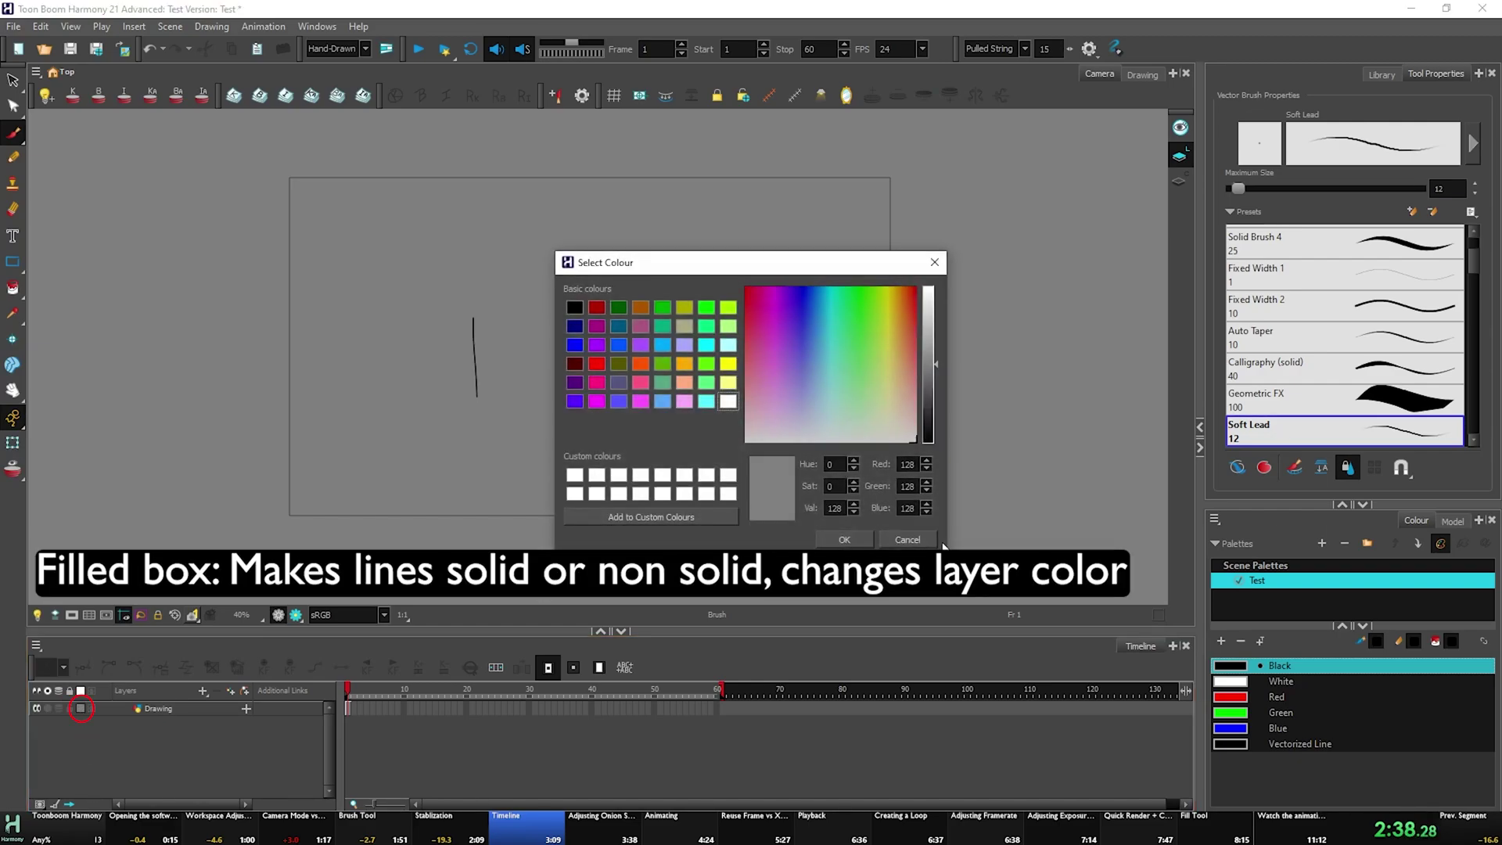
pyautogui.click(907, 539)
pyautogui.click(91, 709)
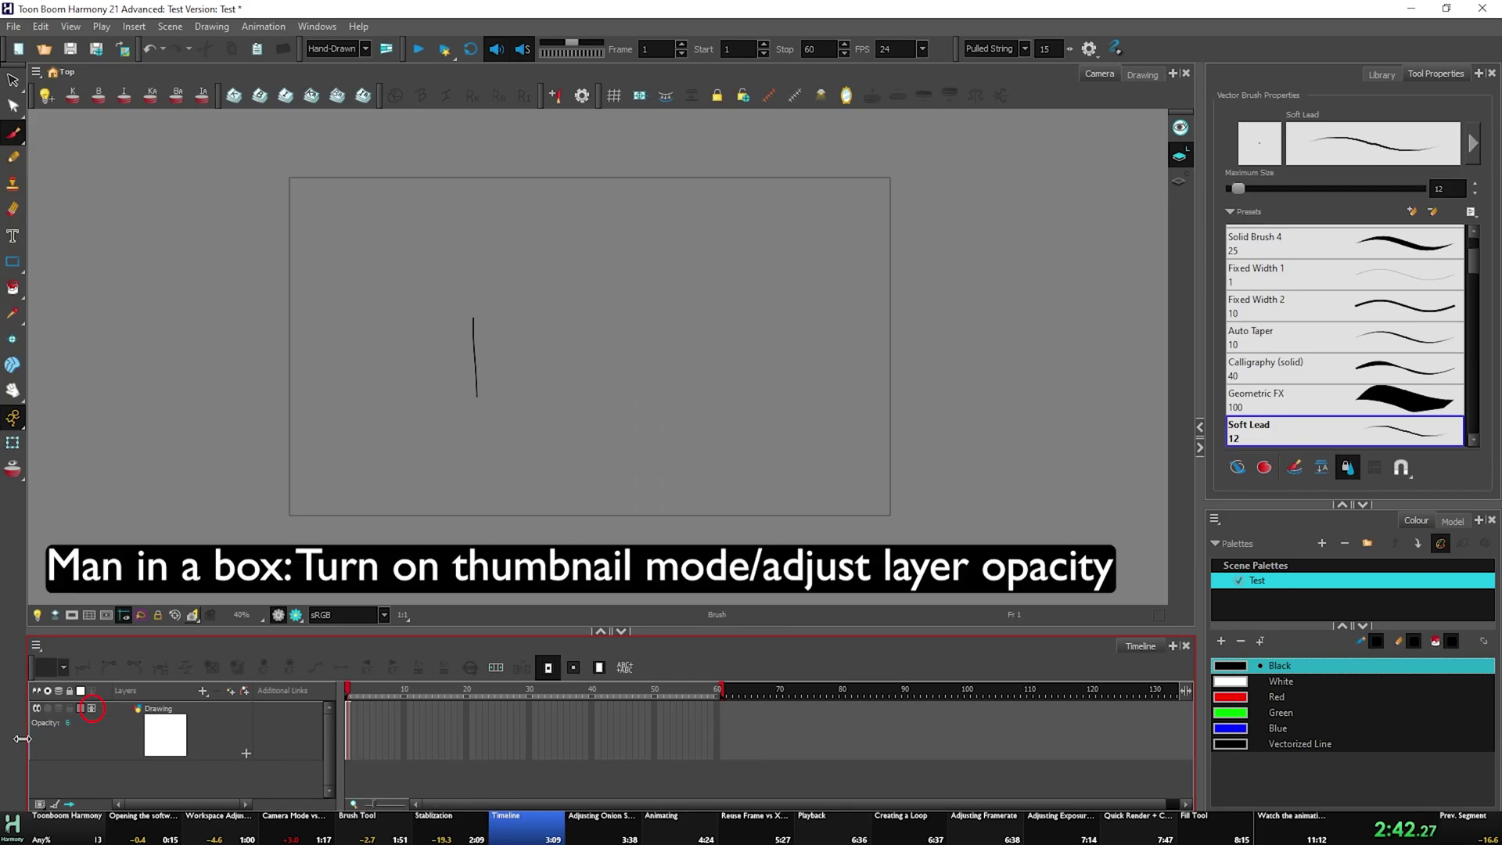
pyautogui.moveTo(22, 739); pyautogui.dragTo(65, 725)
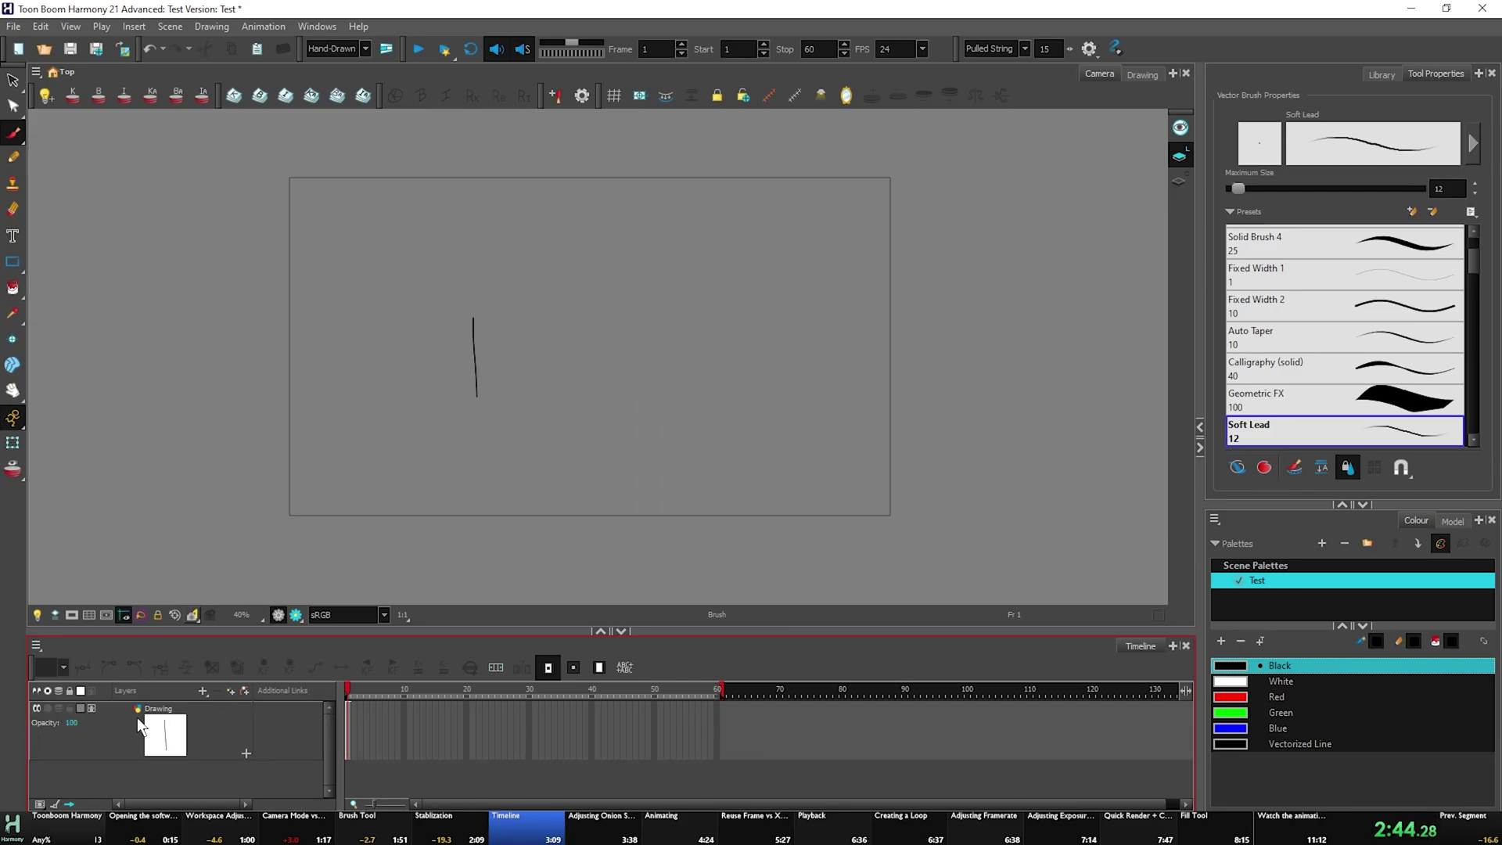
pyautogui.click(91, 707)
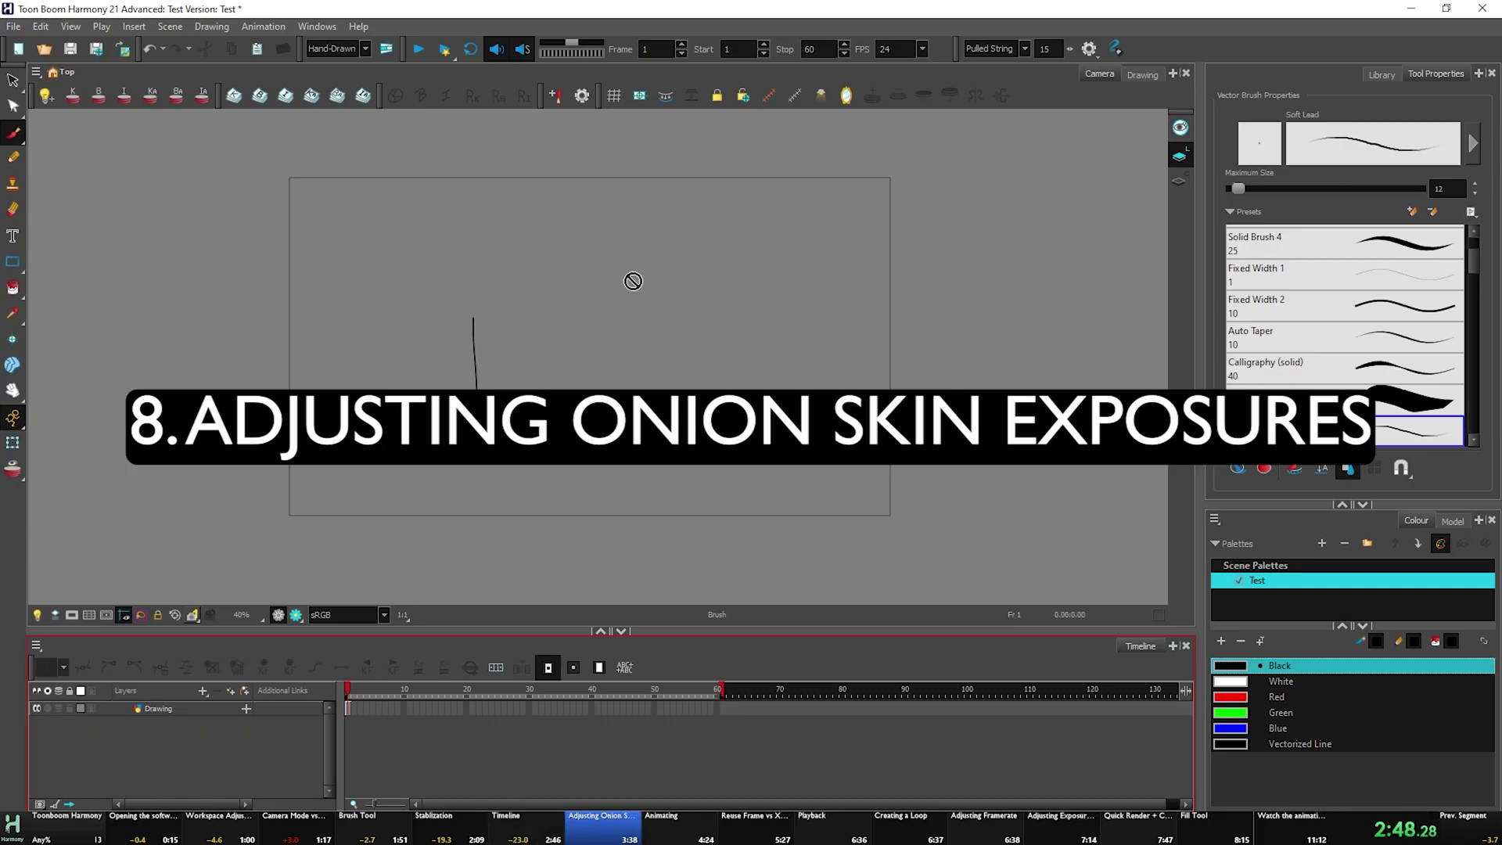
# Turn on onion skin at frame 10 and extend its range to about frame 27.
pyautogui.hotkey('alt', 'o')
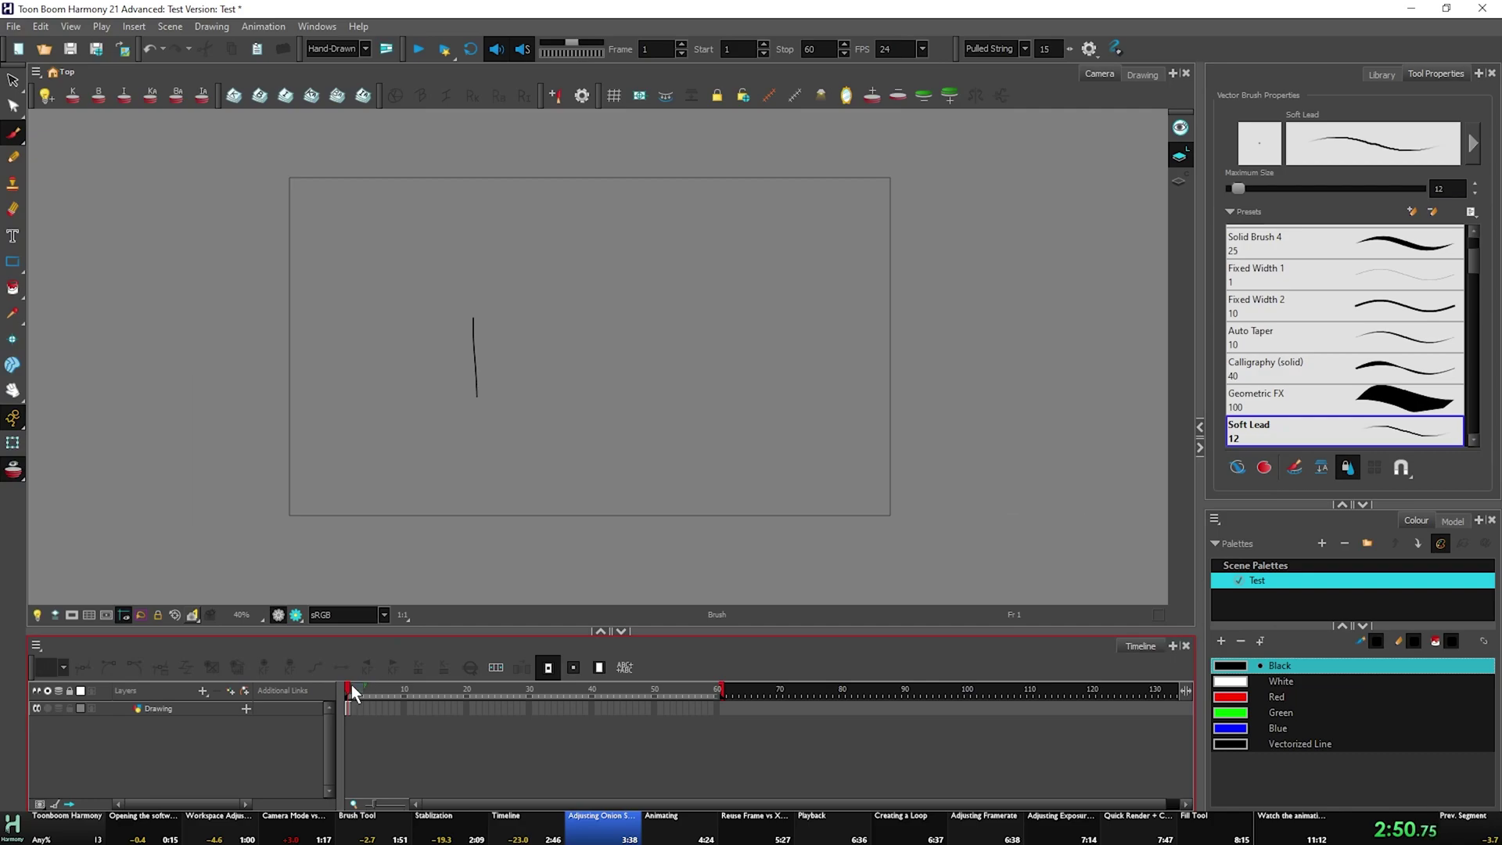
pyautogui.click(404, 690)
pyautogui.click(423, 688)
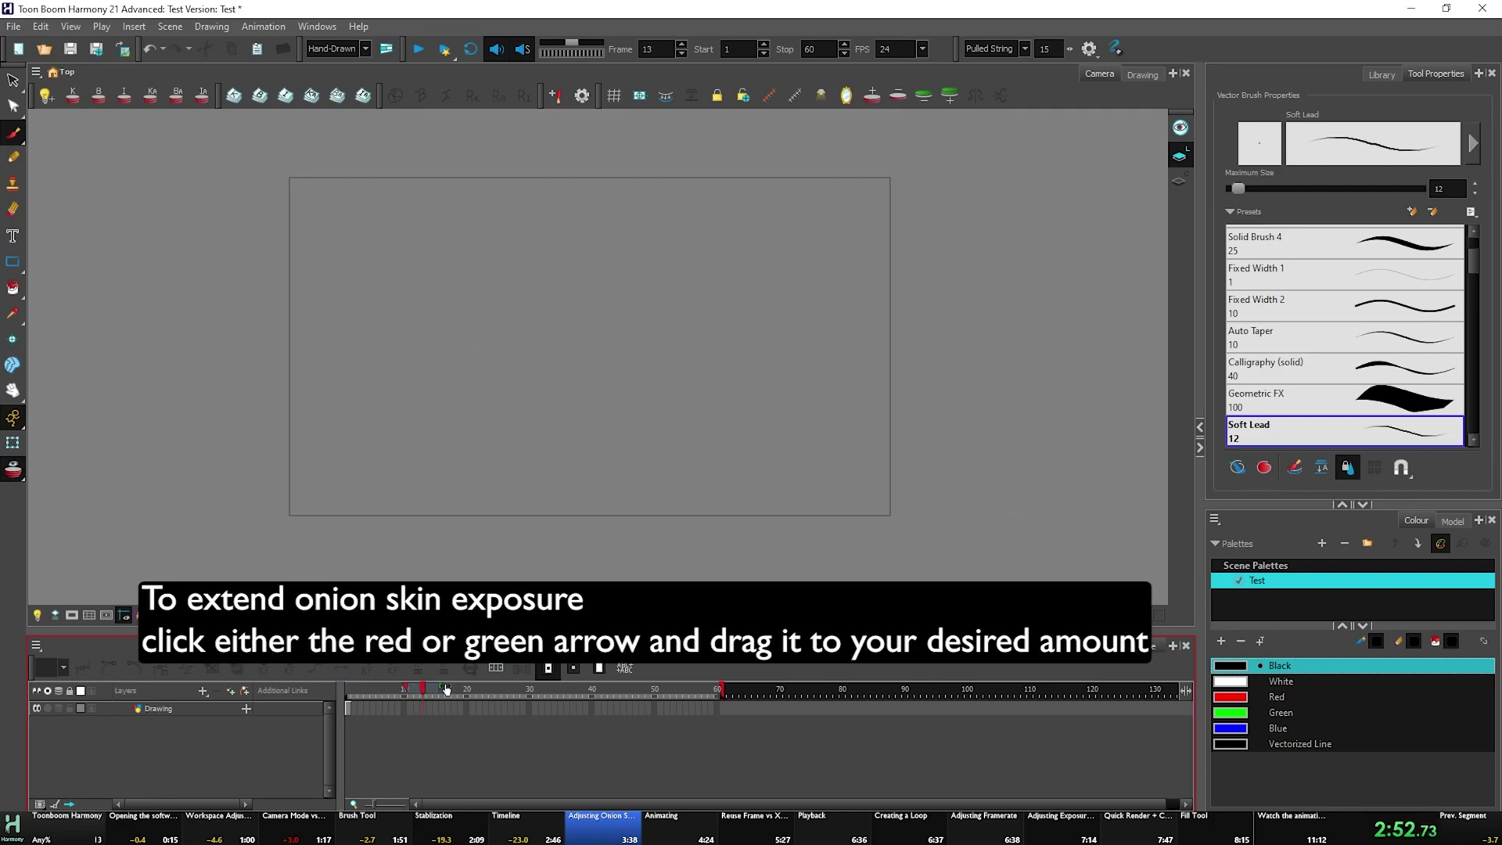
pyautogui.moveTo(438, 687); pyautogui.dragTo(378, 685)
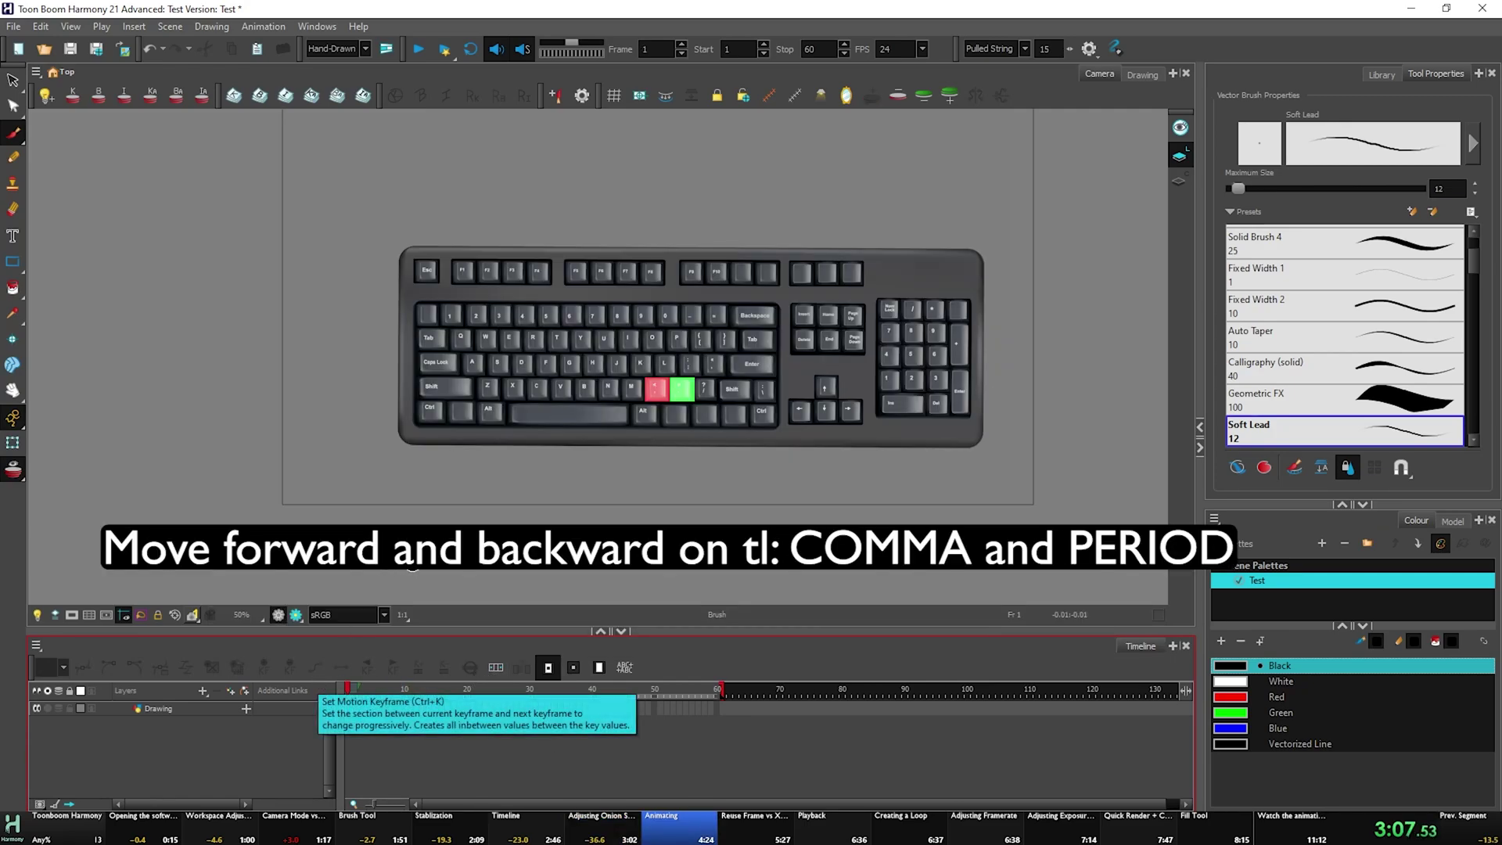
# Draw the ball frame by frame from frame 1, rising up and to the right.
pyautogui.press('.')
pyautogui.press('.')
pyautogui.press(',')
pyautogui.press(',')
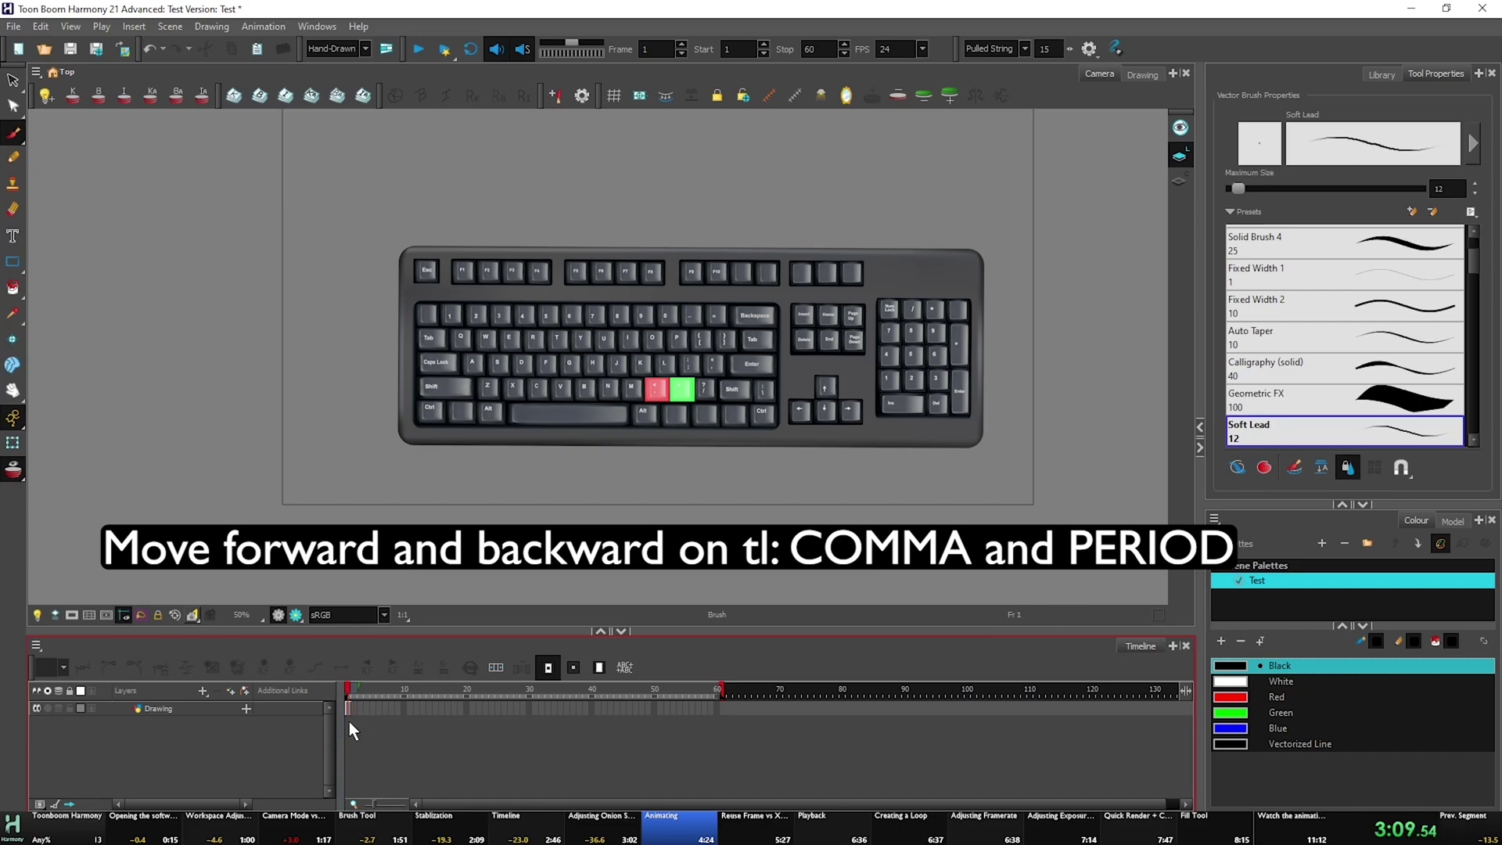
pyautogui.click(352, 713)
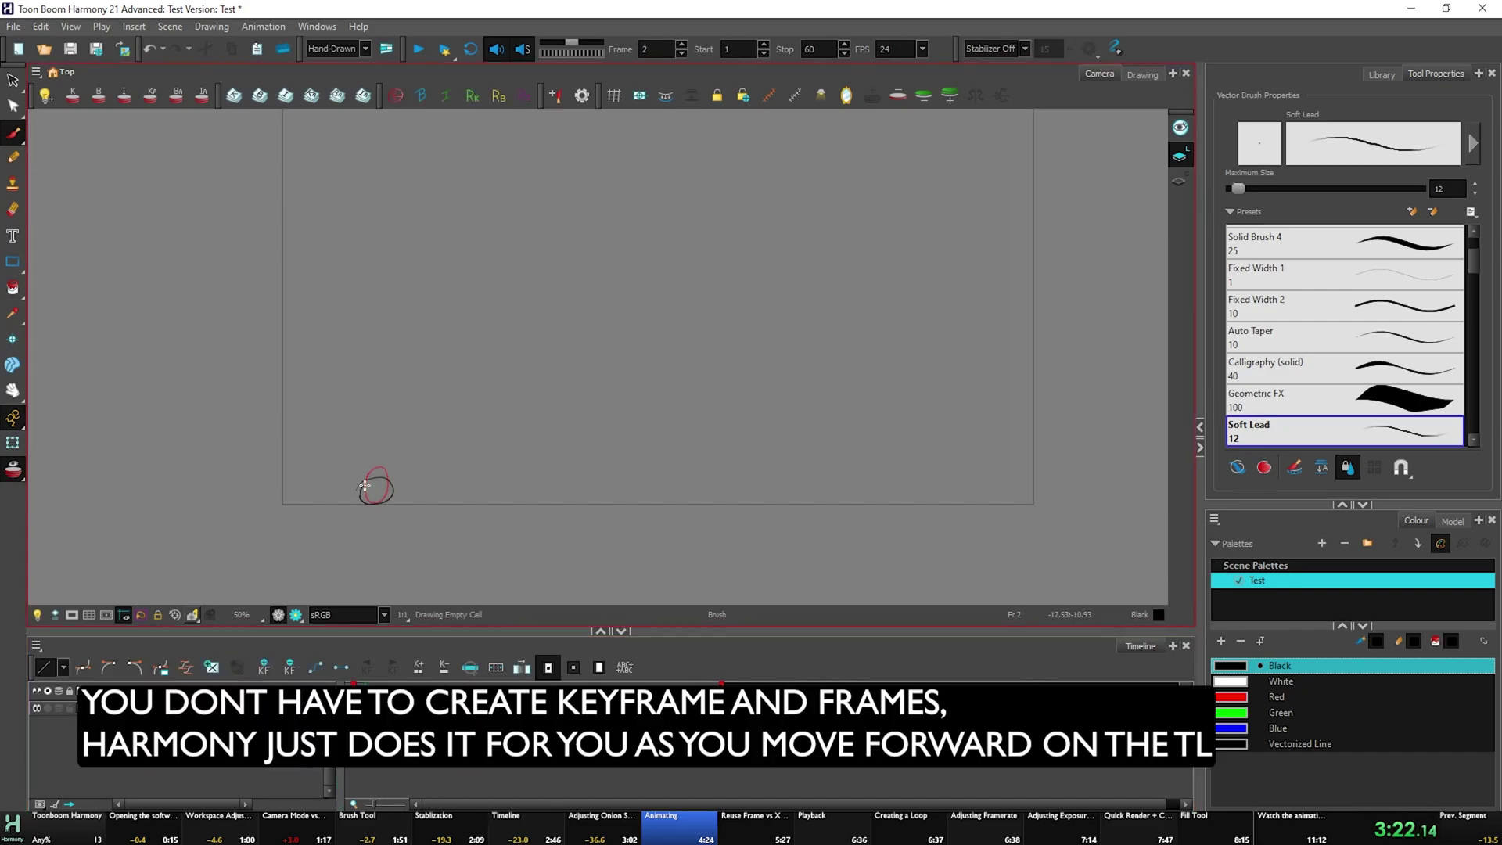
pyautogui.moveTo(443, 388); pyautogui.dragTo(411, 462)
pyautogui.press('.')
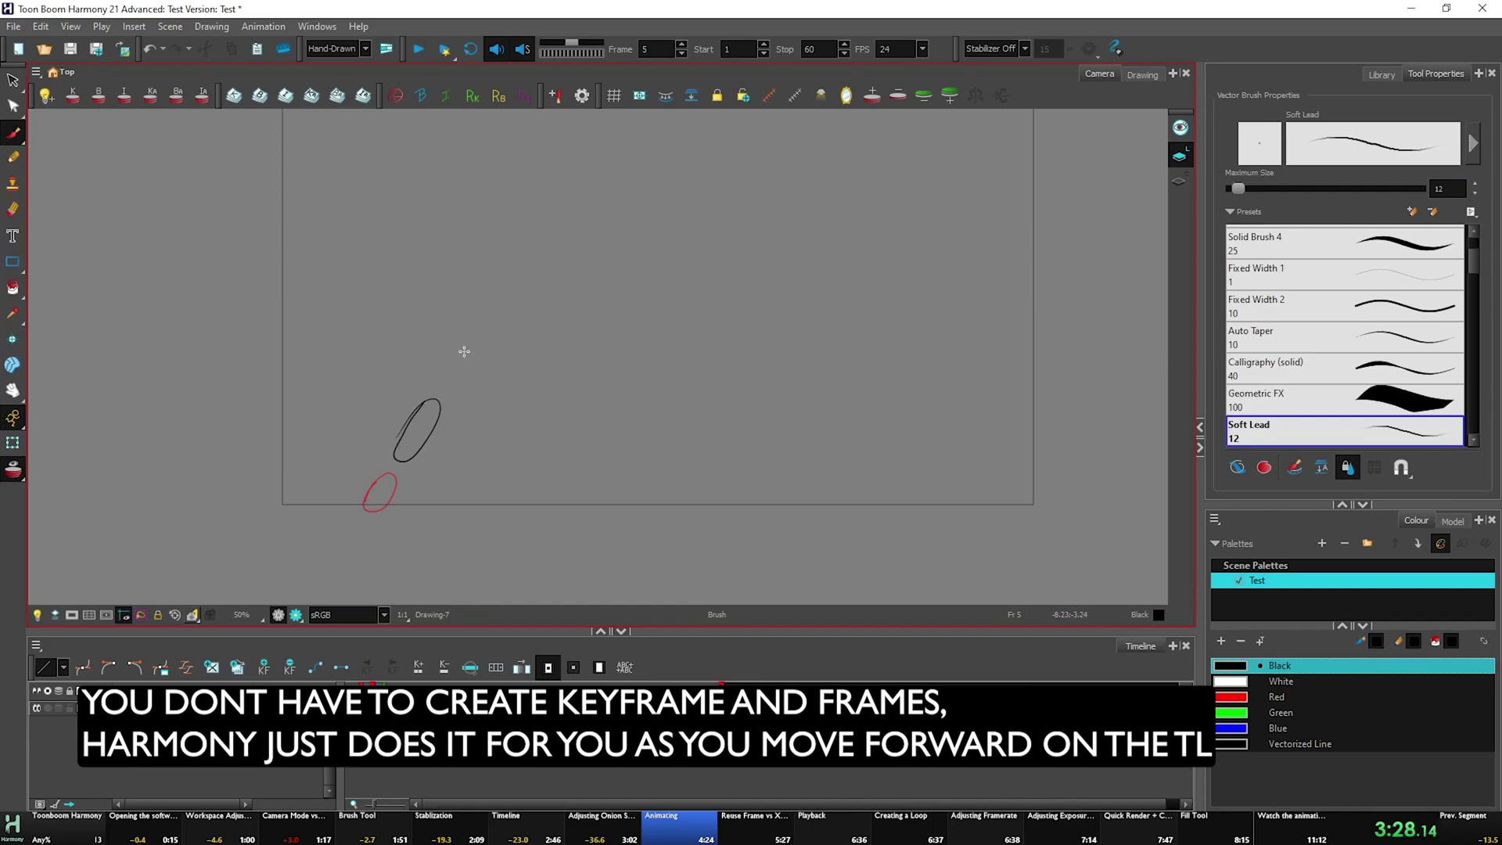
pyautogui.press('.')
pyautogui.moveTo(505, 285); pyautogui.dragTo(454, 368)
pyautogui.press('.')
pyautogui.moveTo(571, 164); pyautogui.dragTo(510, 250)
# Continue drawing the ball arcing over and falling toward the bottom edge.
pyautogui.press('.')
pyautogui.moveTo(609, 140); pyautogui.dragTo(522, 249)
pyautogui.moveTo(488, 293); pyautogui.dragTo(531, 273)
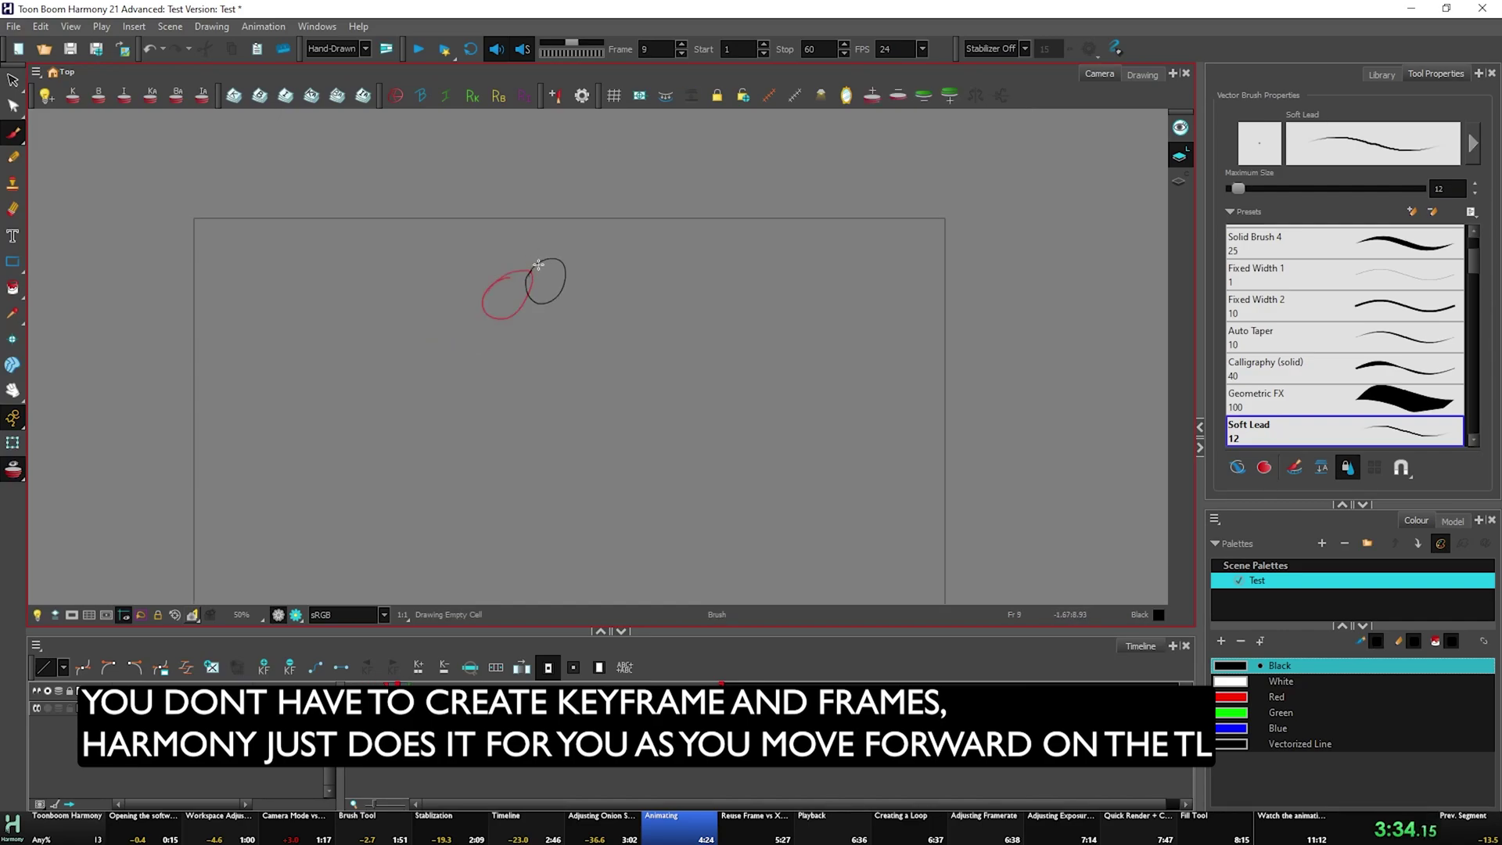
pyautogui.press('.')
pyautogui.moveTo(538, 265); pyautogui.dragTo(634, 329)
pyautogui.press('.')
pyautogui.press('.')
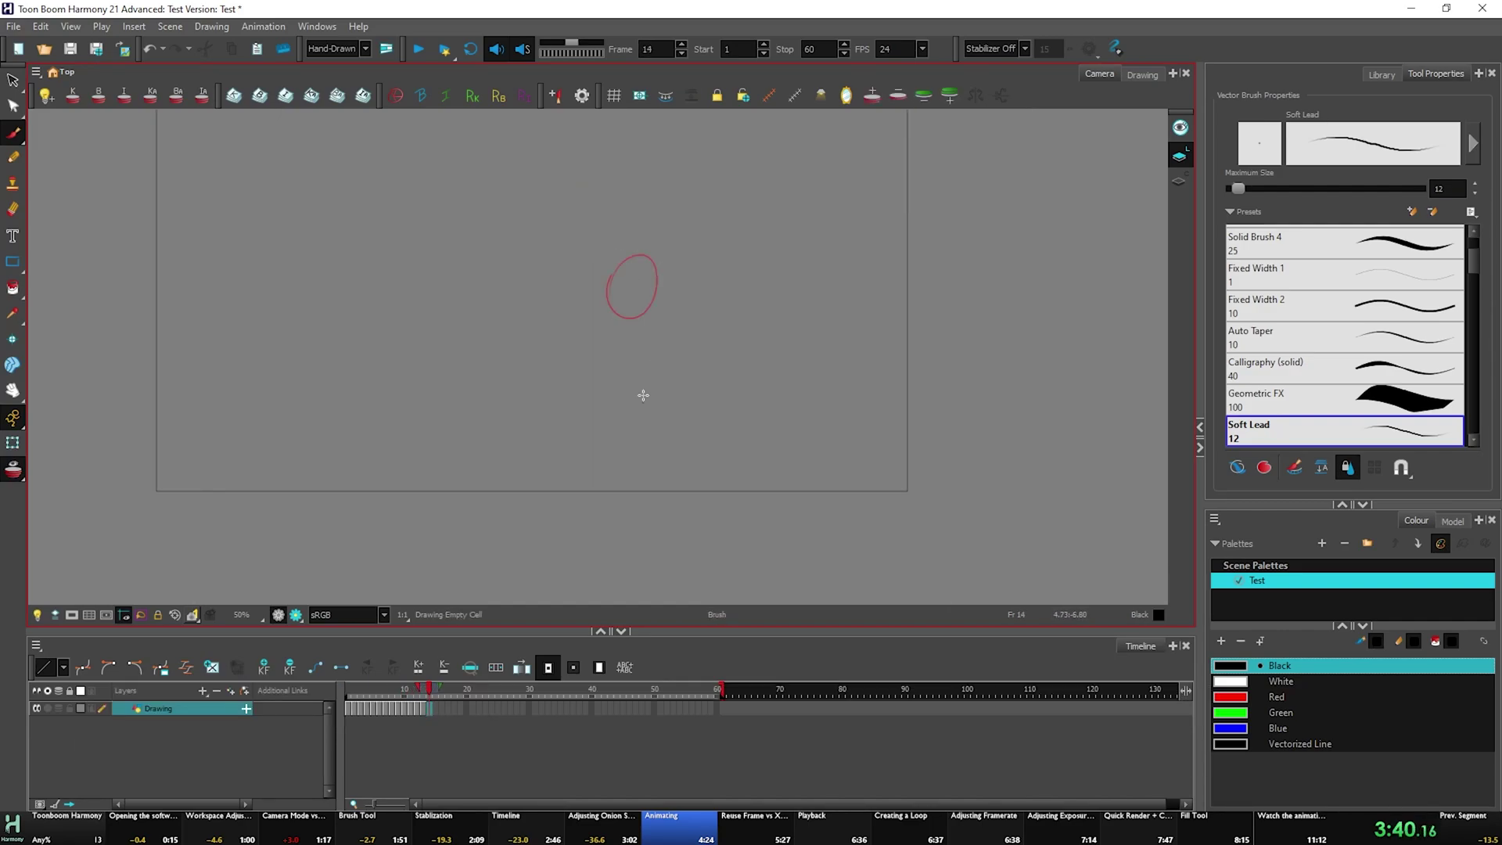
pyautogui.press('.')
pyautogui.moveTo(665, 447)
pyautogui.mouseDown()
pyautogui.moveTo(688, 456)
pyautogui.moveTo(630, 473)
pyautogui.moveTo(669, 486)
pyautogui.moveTo(664, 469)
pyautogui.mouseUp()
pyautogui.press('.')
pyautogui.press('.')
pyautogui.press('.')
pyautogui.press('.')
pyautogui.press('.')
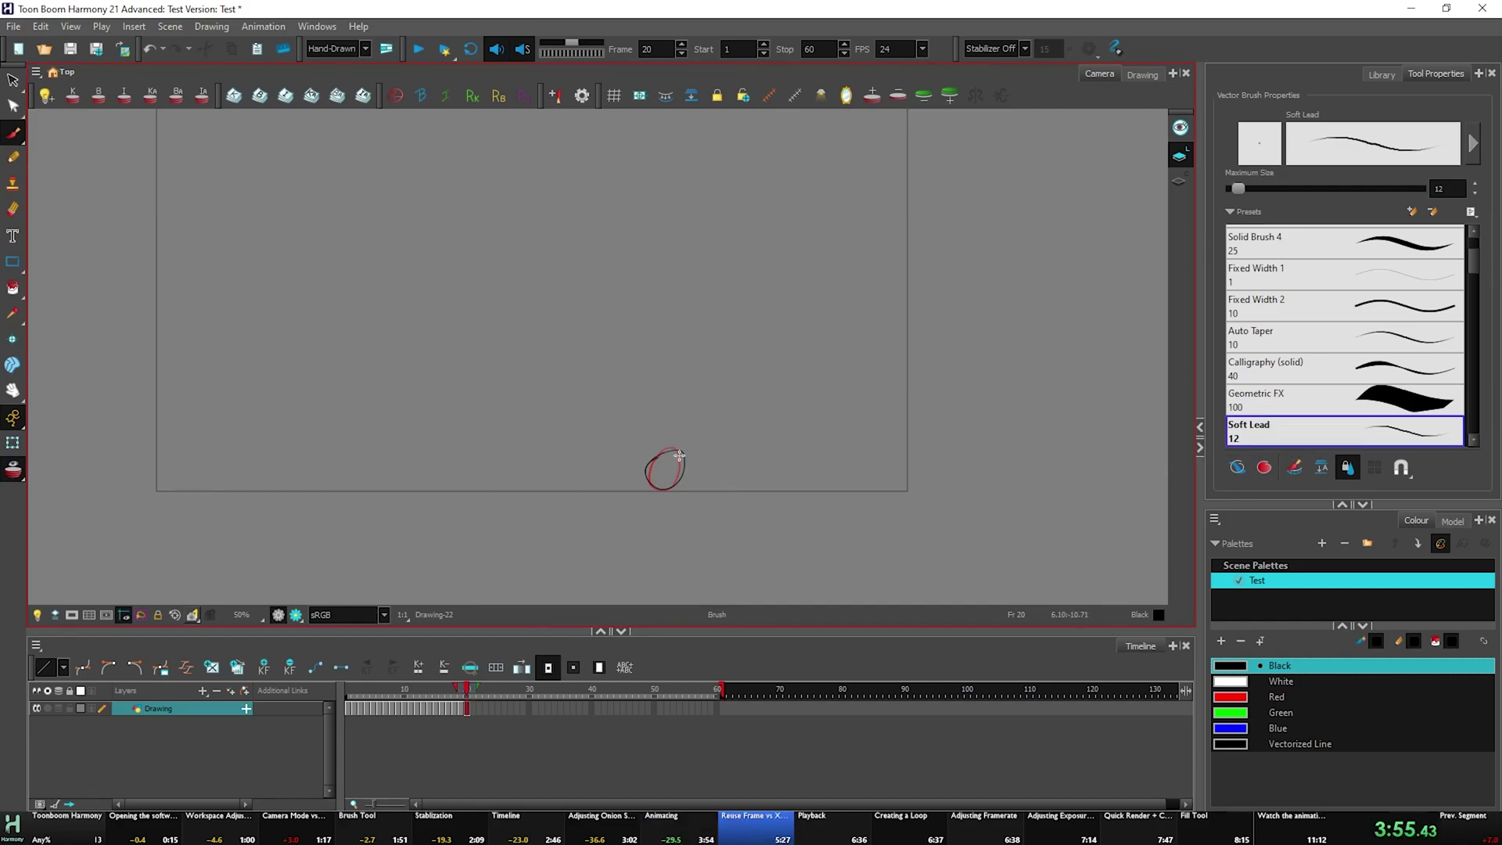
# Complete the X beside the ball, add a drawing on frame 21, and return to frame 20.
pyautogui.moveTo(739, 433); pyautogui.dragTo(779, 472)
pyautogui.click(473, 711)
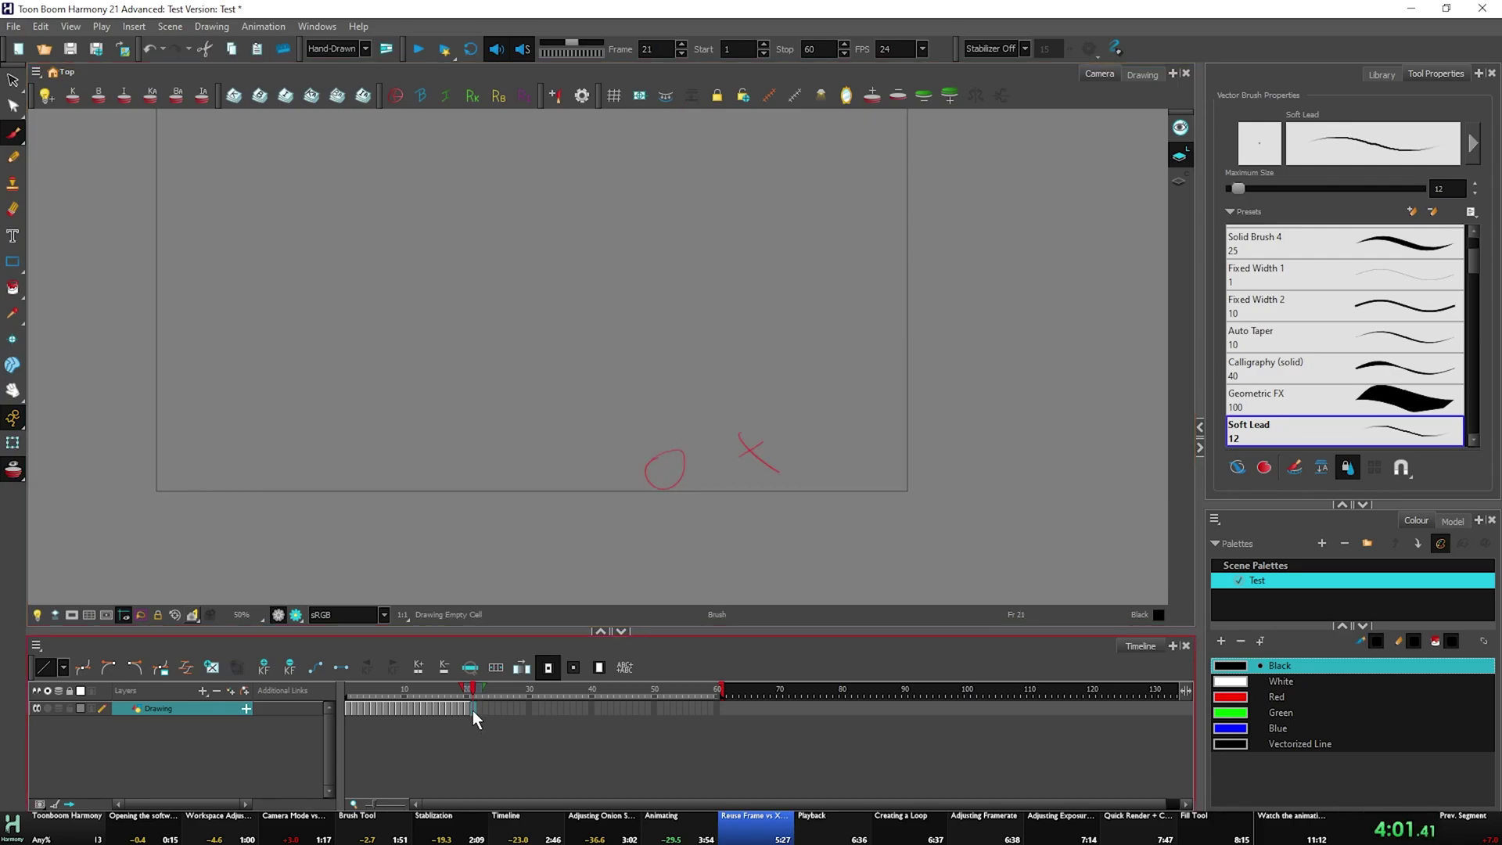
pyautogui.hotkey('alt', 'shift', 'd')
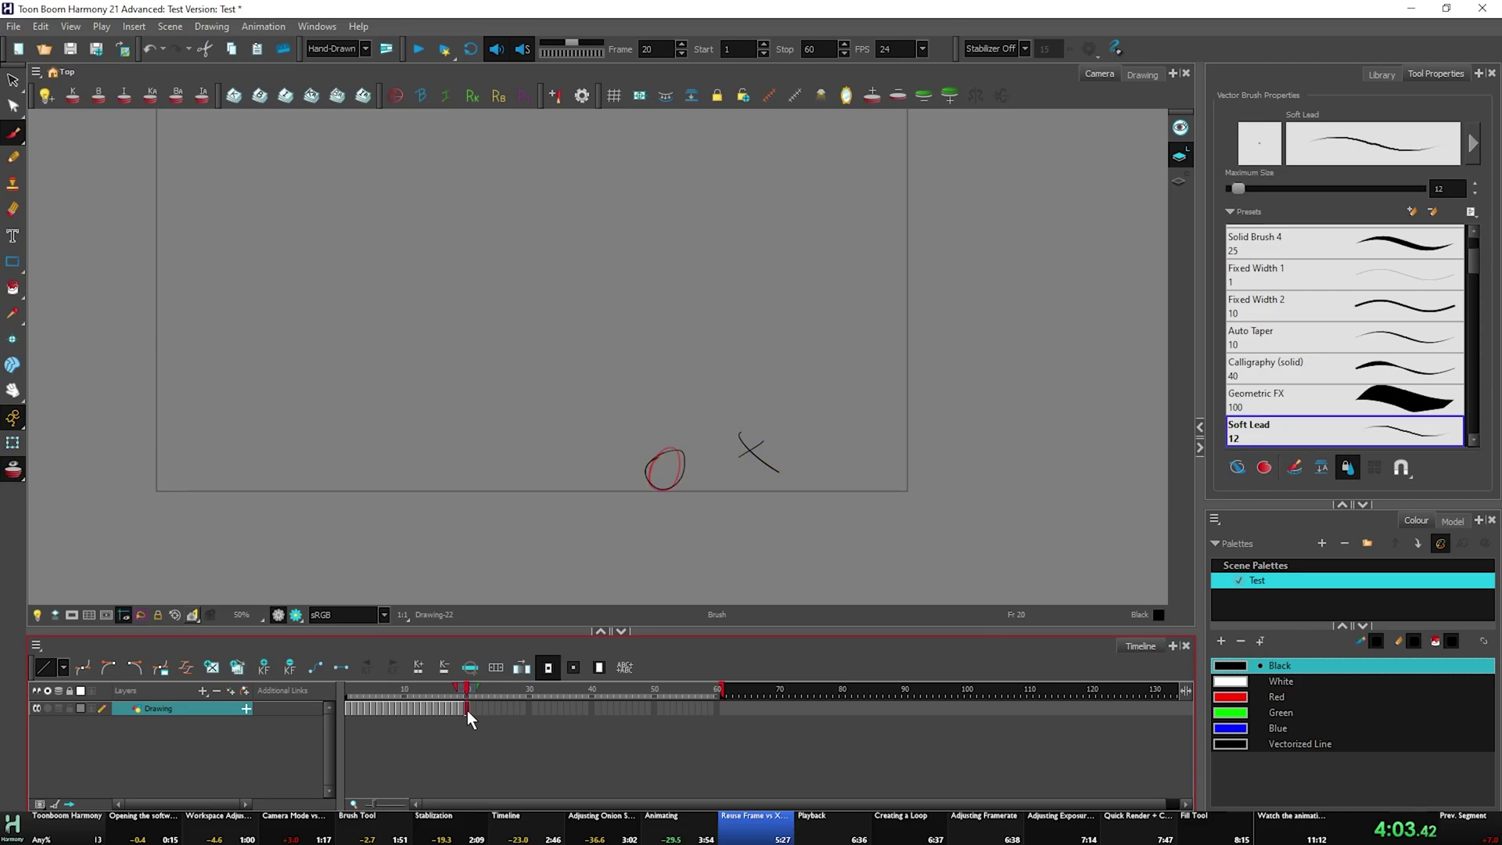
pyautogui.hotkey('ctrl', 'z')
pyautogui.hotkey('alt', 'shift', 'd')
pyautogui.click(467, 690)
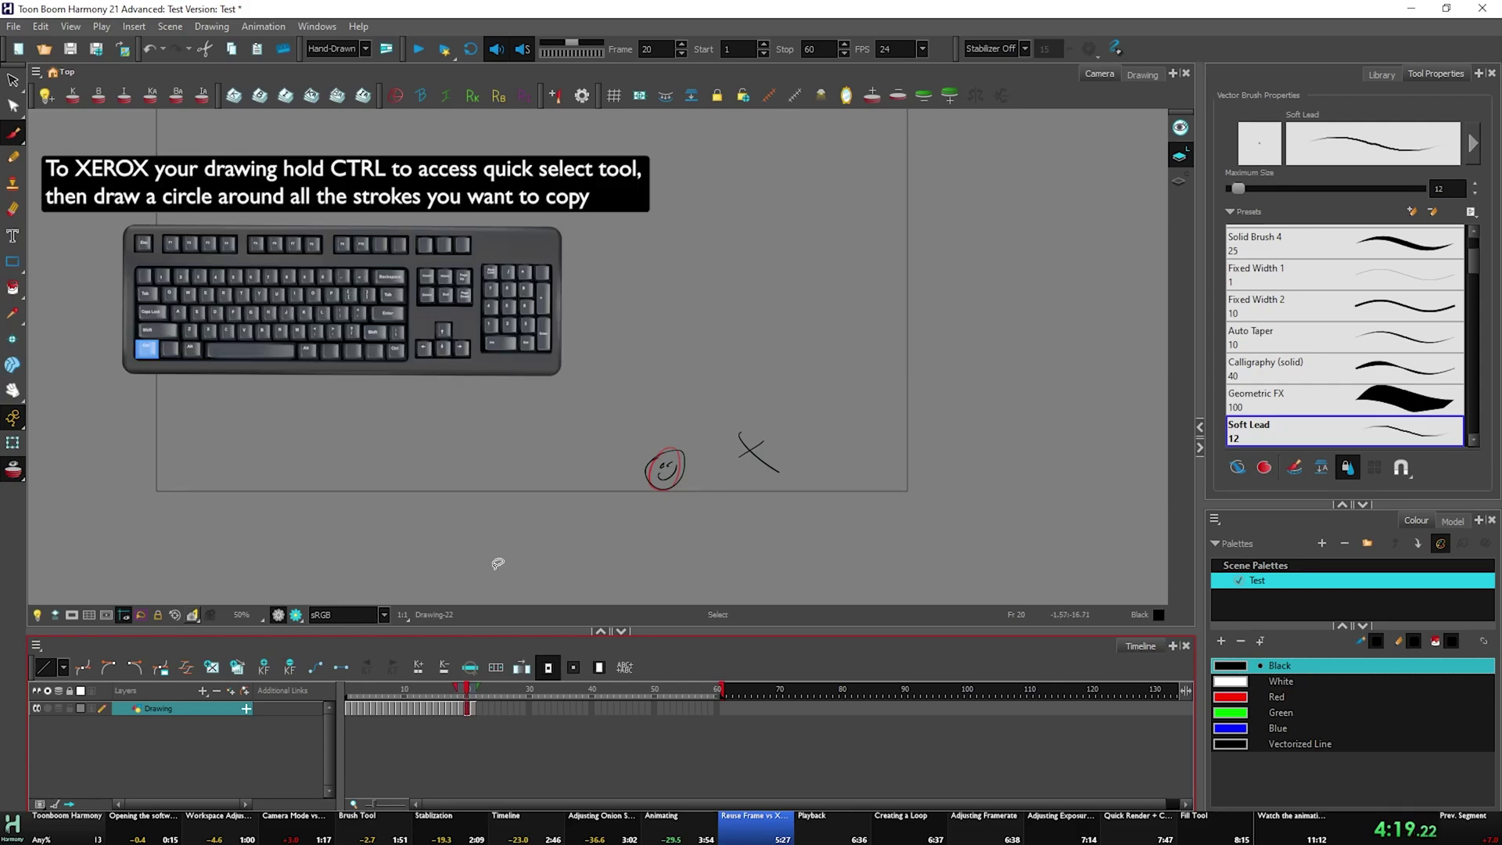
# Lasso the circle and X on frame 20, paste them into frame 22, and return to frame 20.
pyautogui.moveTo(822, 462)
pyautogui.mouseDown()
pyautogui.moveTo(748, 353)
pyautogui.moveTo(523, 474)
pyautogui.moveTo(621, 586)
pyautogui.moveTo(853, 484)
pyautogui.mouseUp()
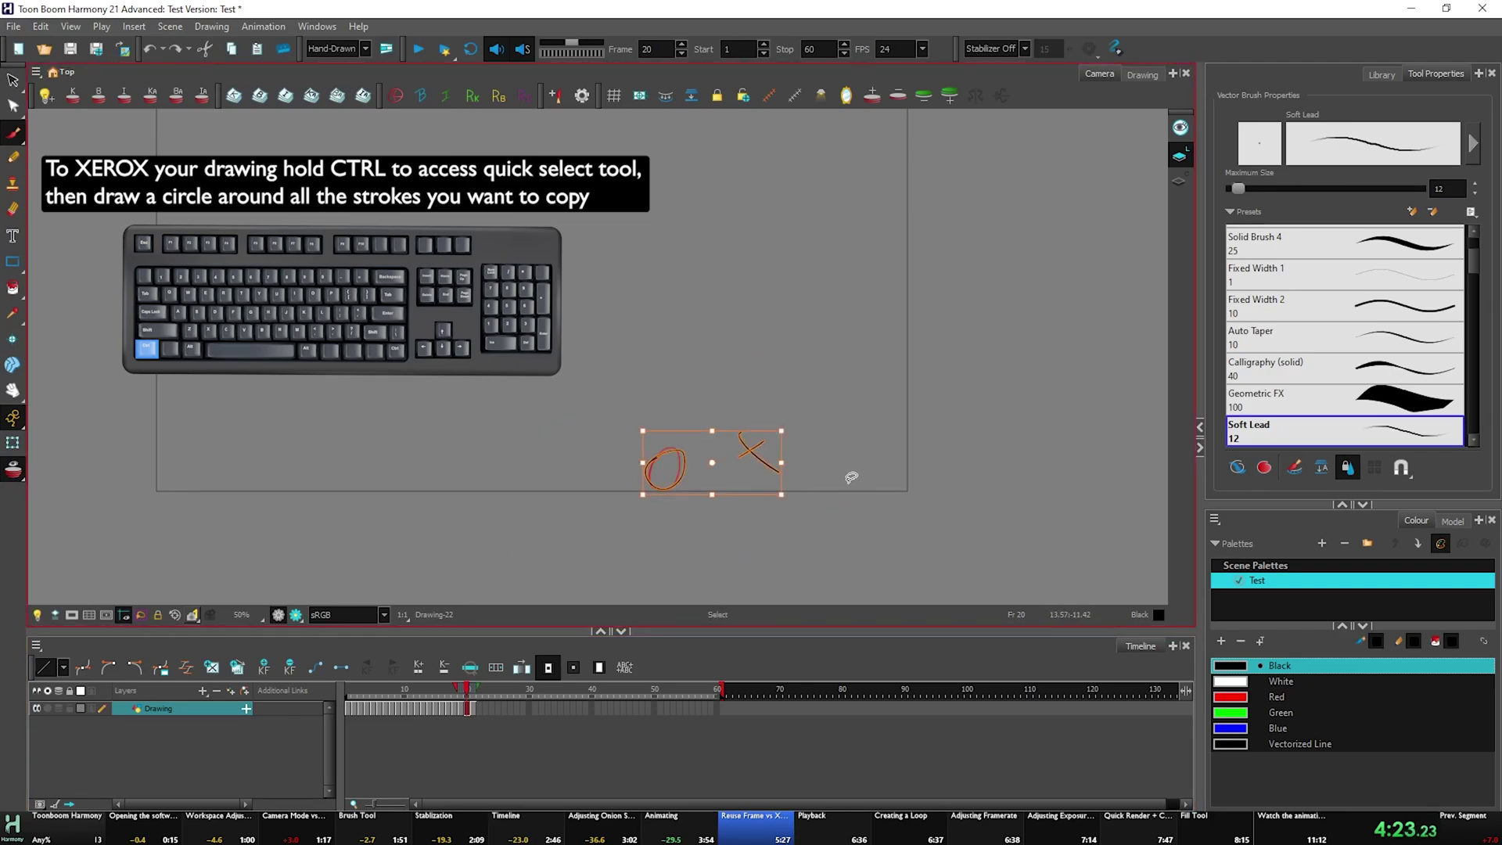
pyautogui.click(479, 708)
pyautogui.hotkey('ctrl', 'v')
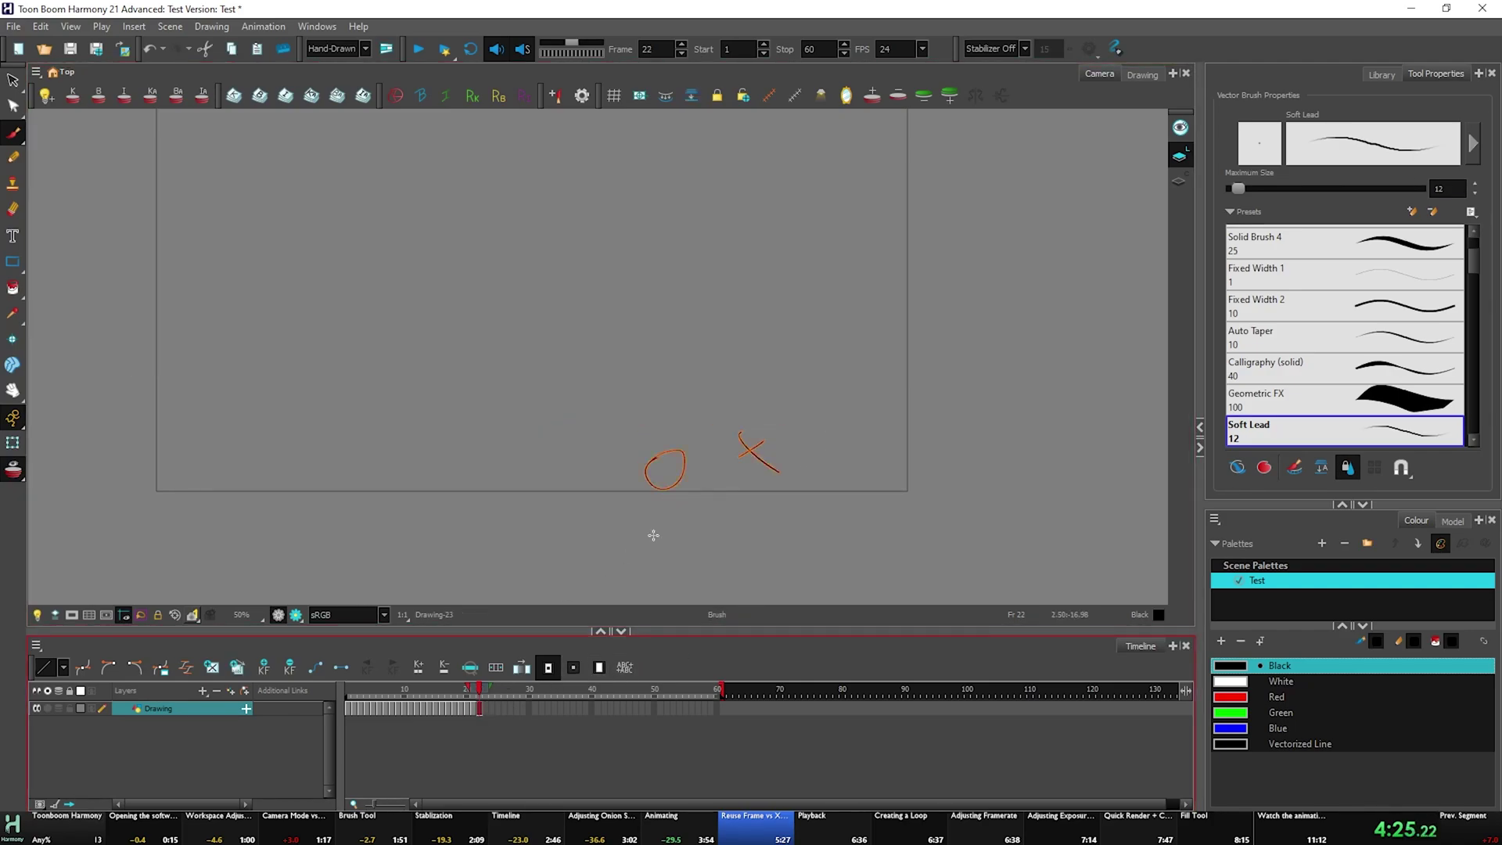
pyautogui.press('Escape')
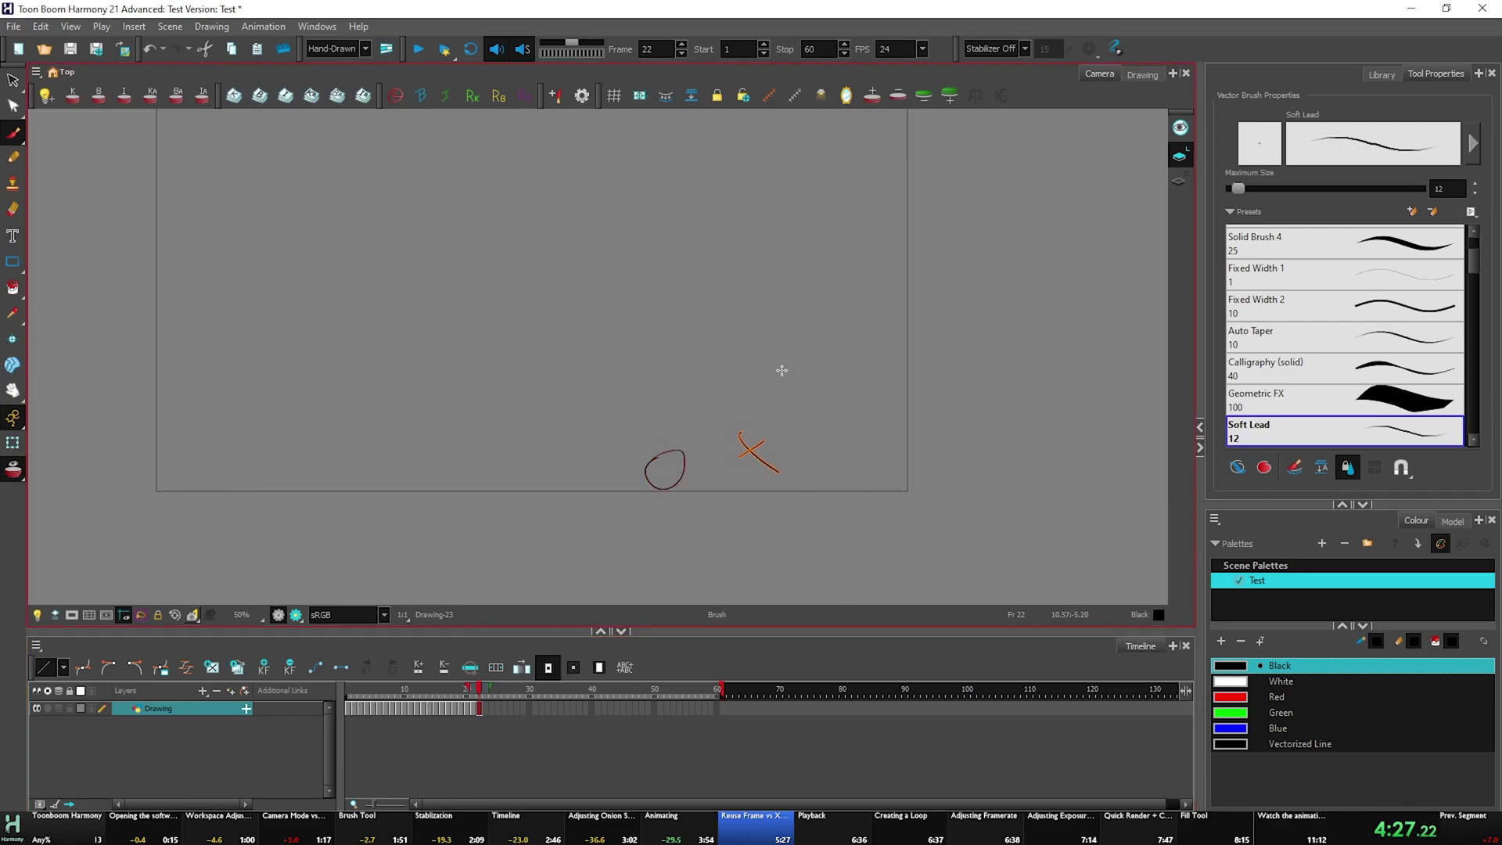
pyautogui.click(474, 689)
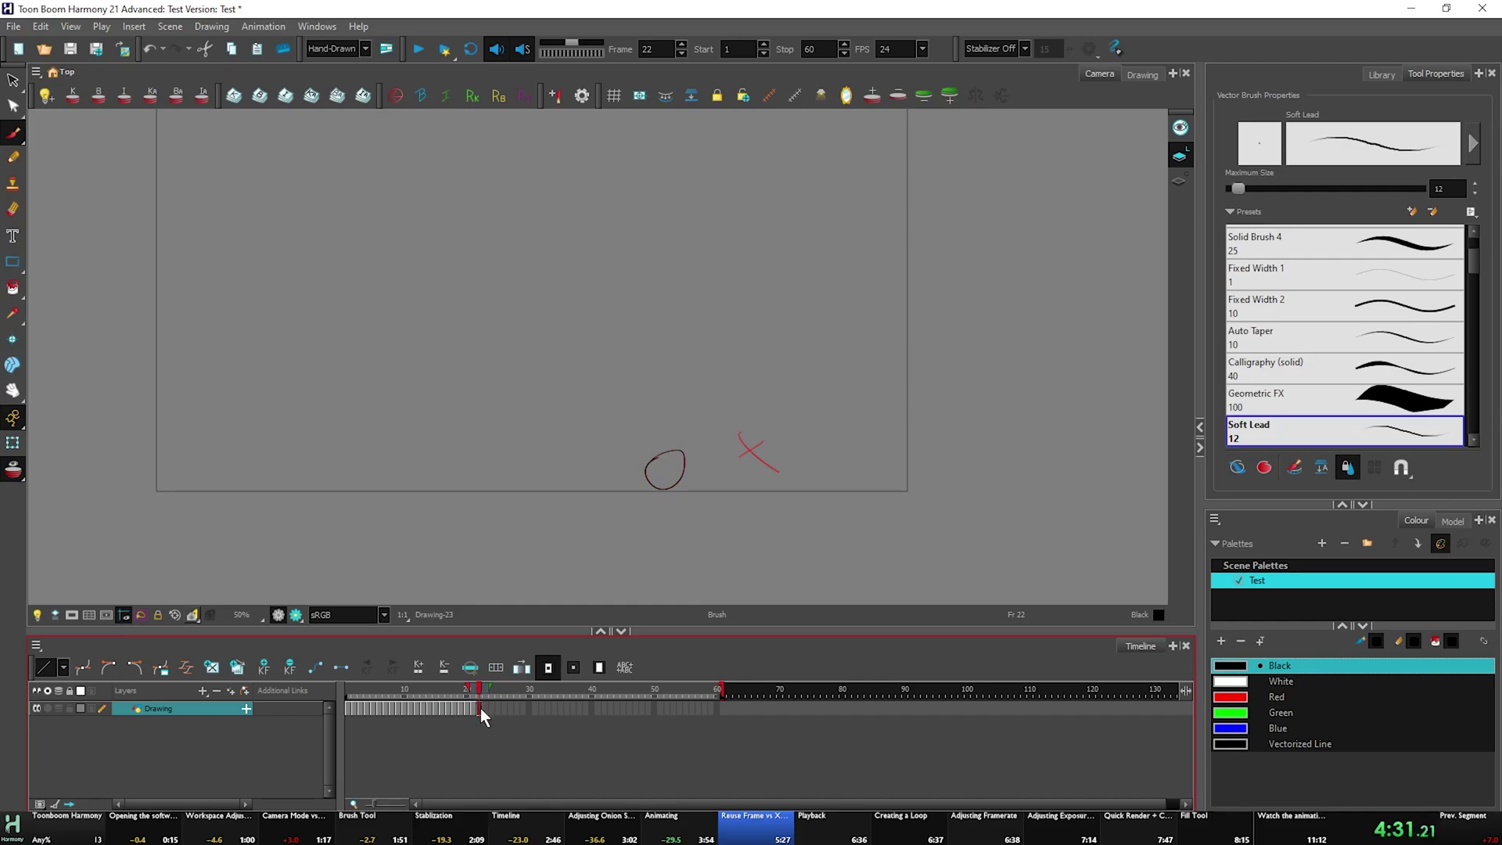
pyautogui.click(472, 711)
pyautogui.click(468, 711)
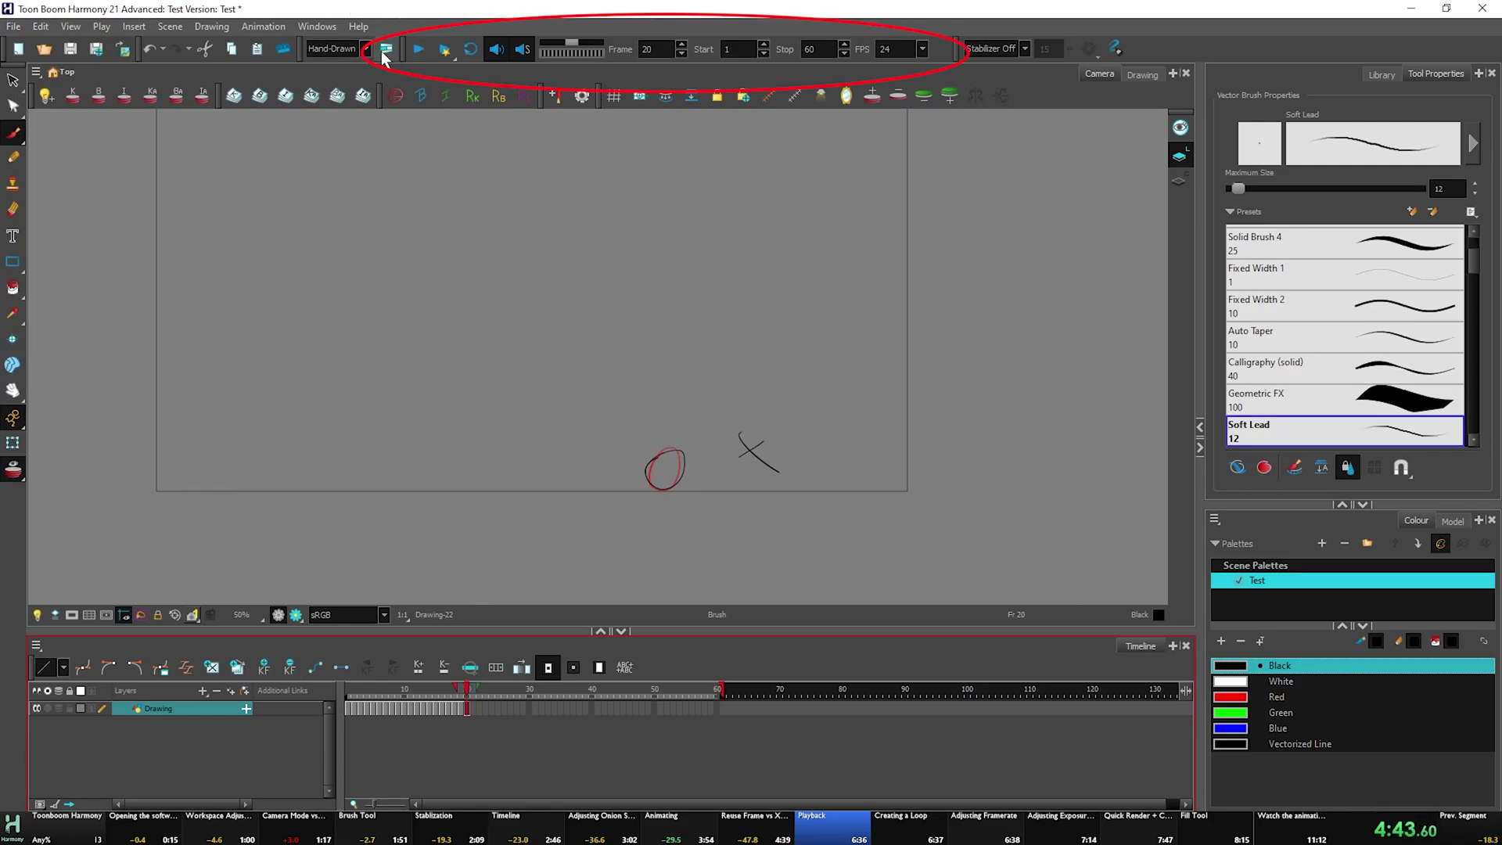
# Play and stop the animation, enable playback sound, and scrub frames with the jog slider.
pyautogui.click(419, 51)
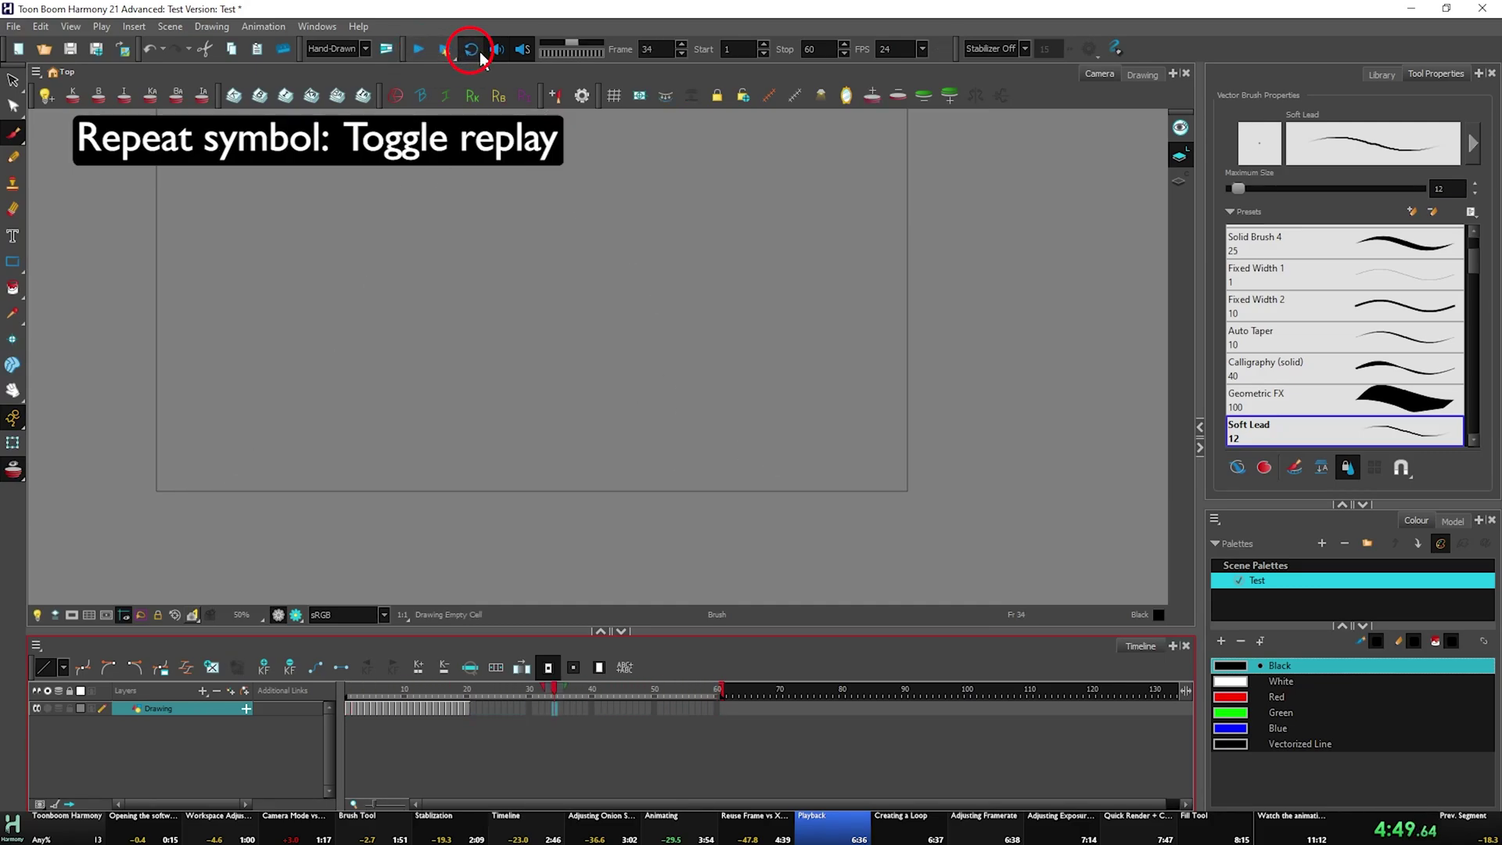
pyautogui.click(427, 55)
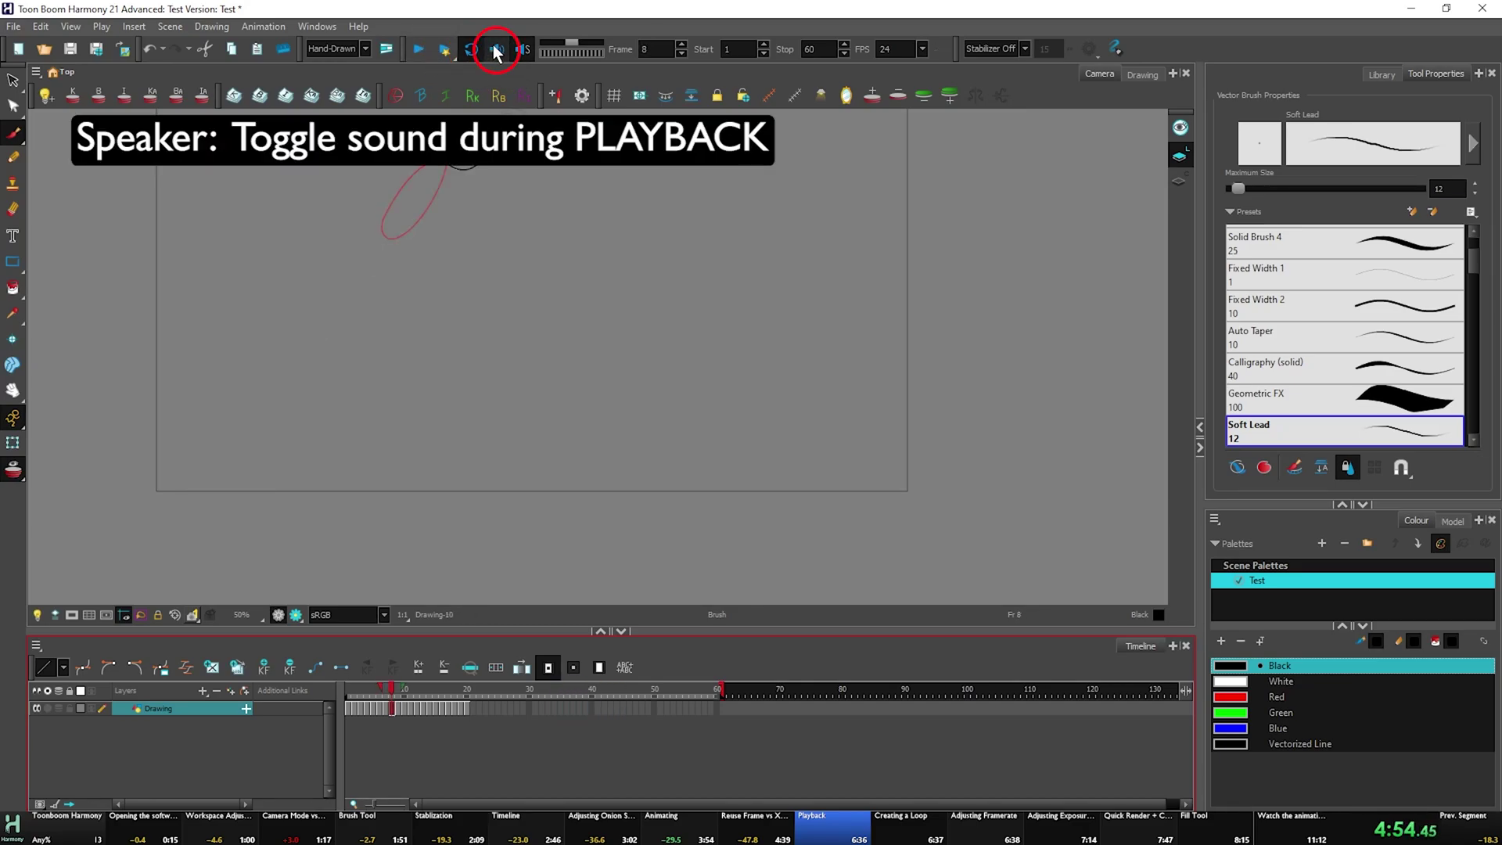
pyautogui.click(498, 53)
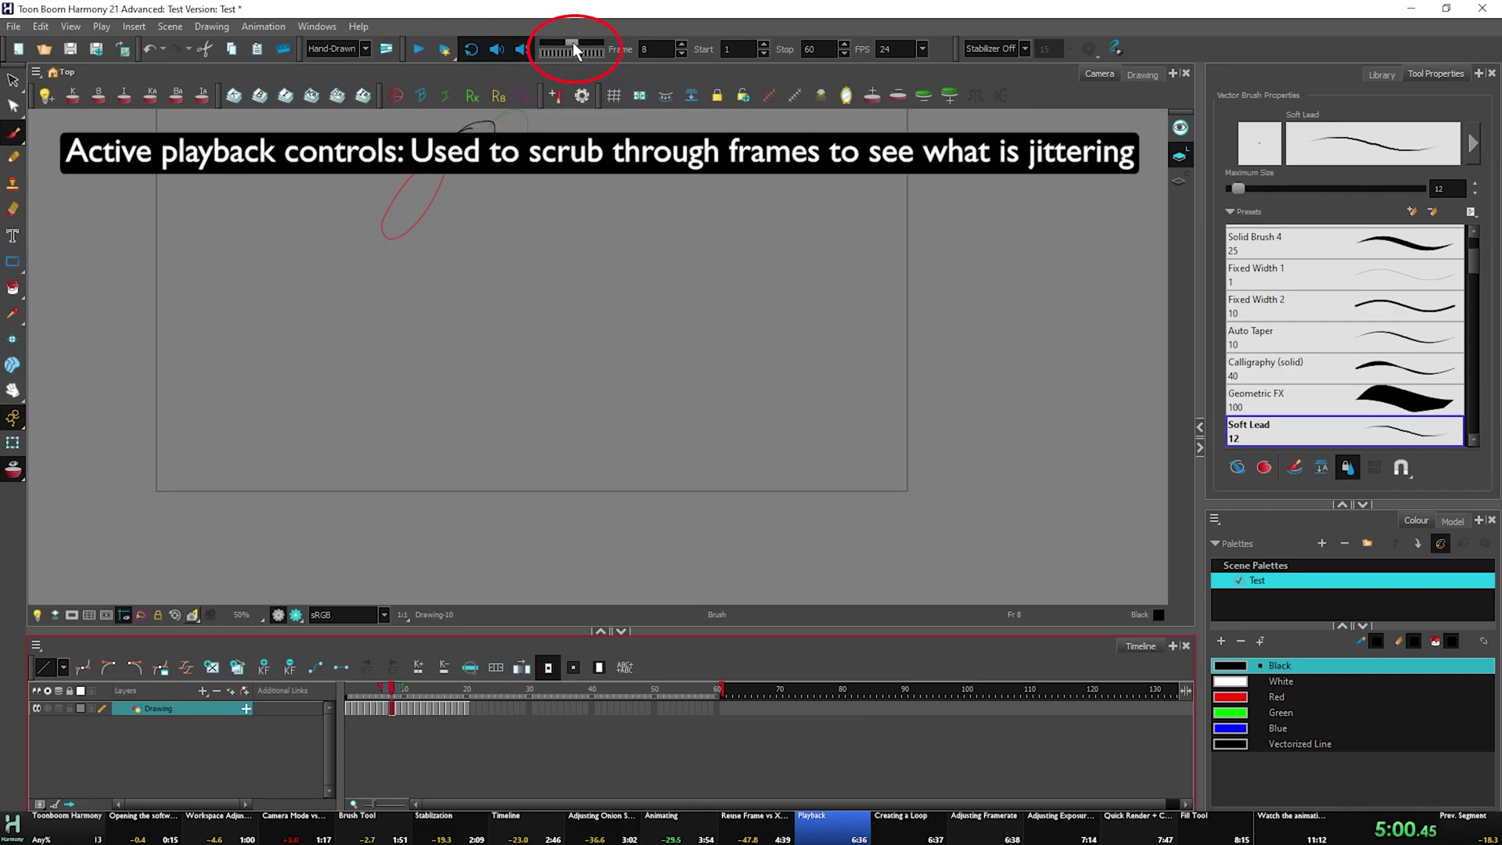
pyautogui.moveTo(572, 44)
pyautogui.mouseDown()
pyautogui.moveTo(555, 49)
pyautogui.moveTo(577, 58)
pyautogui.moveTo(544, 58)
pyautogui.mouseUp()
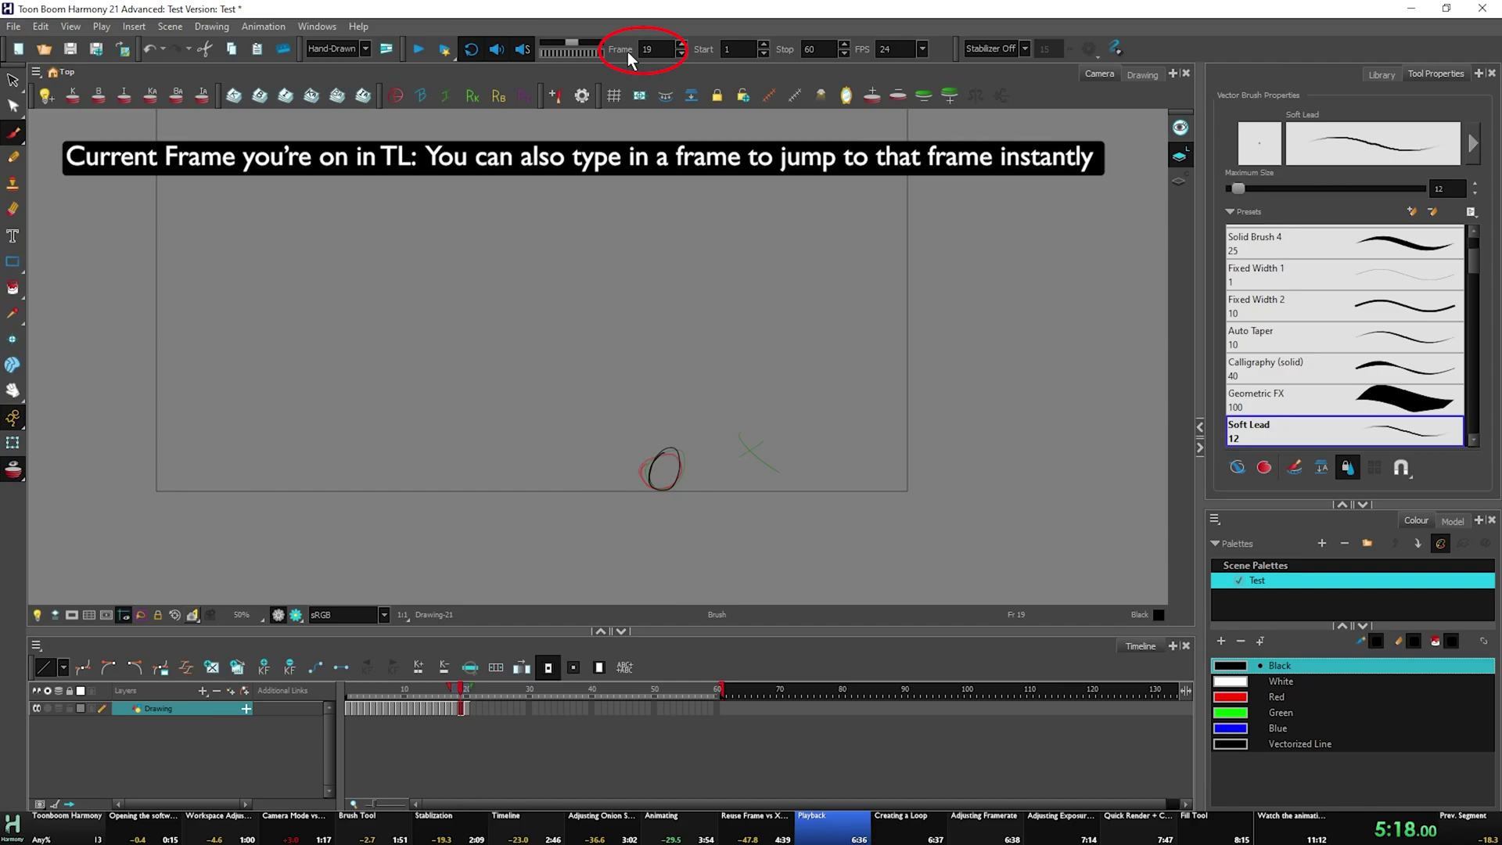
# Set playback Start to 10 and Stop to 20, then reset Start to frame 1.
pyautogui.click(657, 49)
pyautogui.click(681, 45)
pyautogui.click(682, 45)
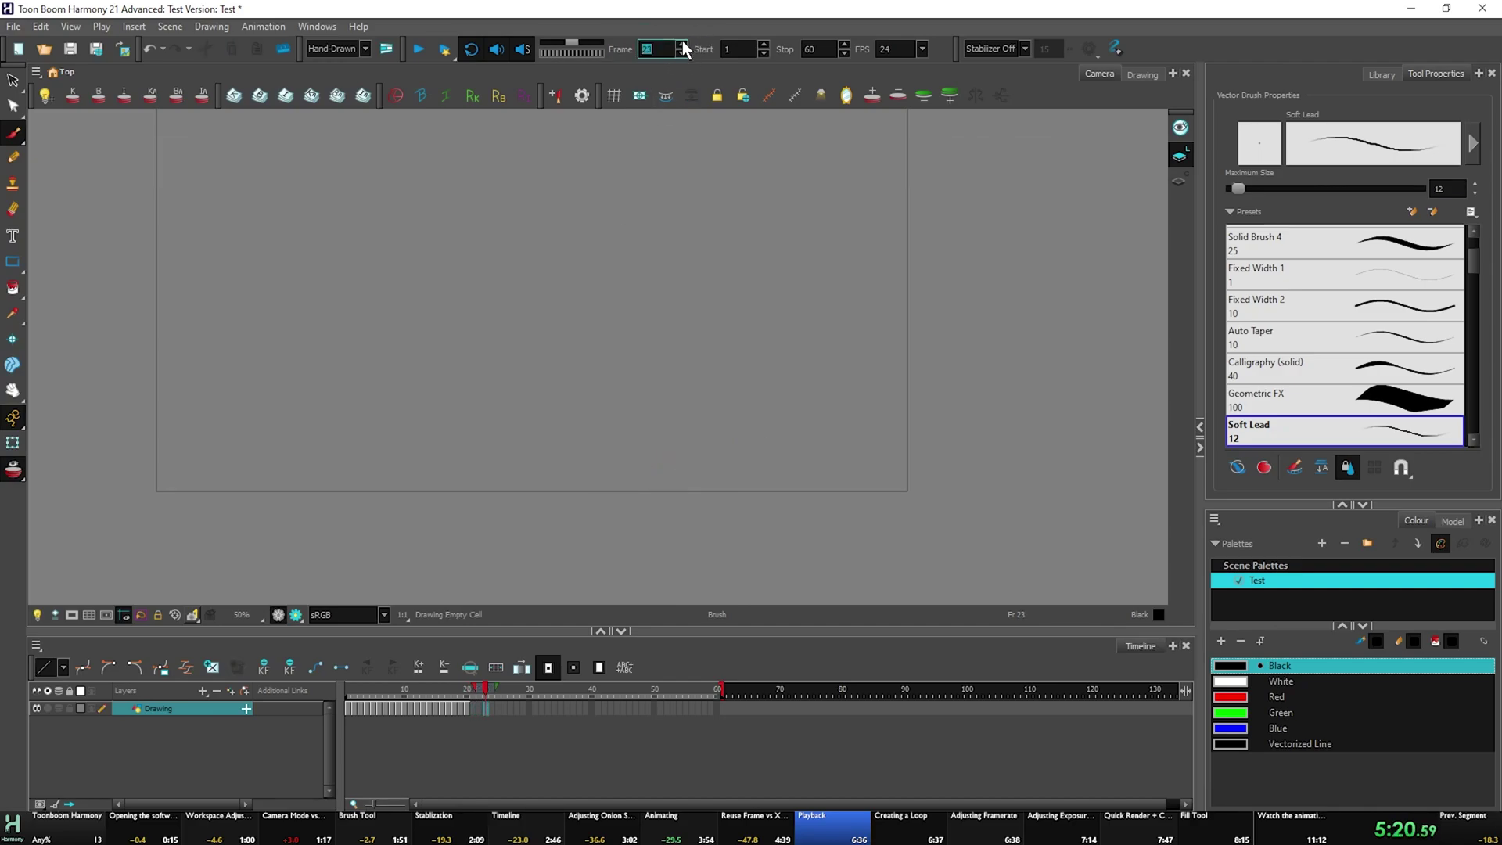
pyautogui.click(682, 53)
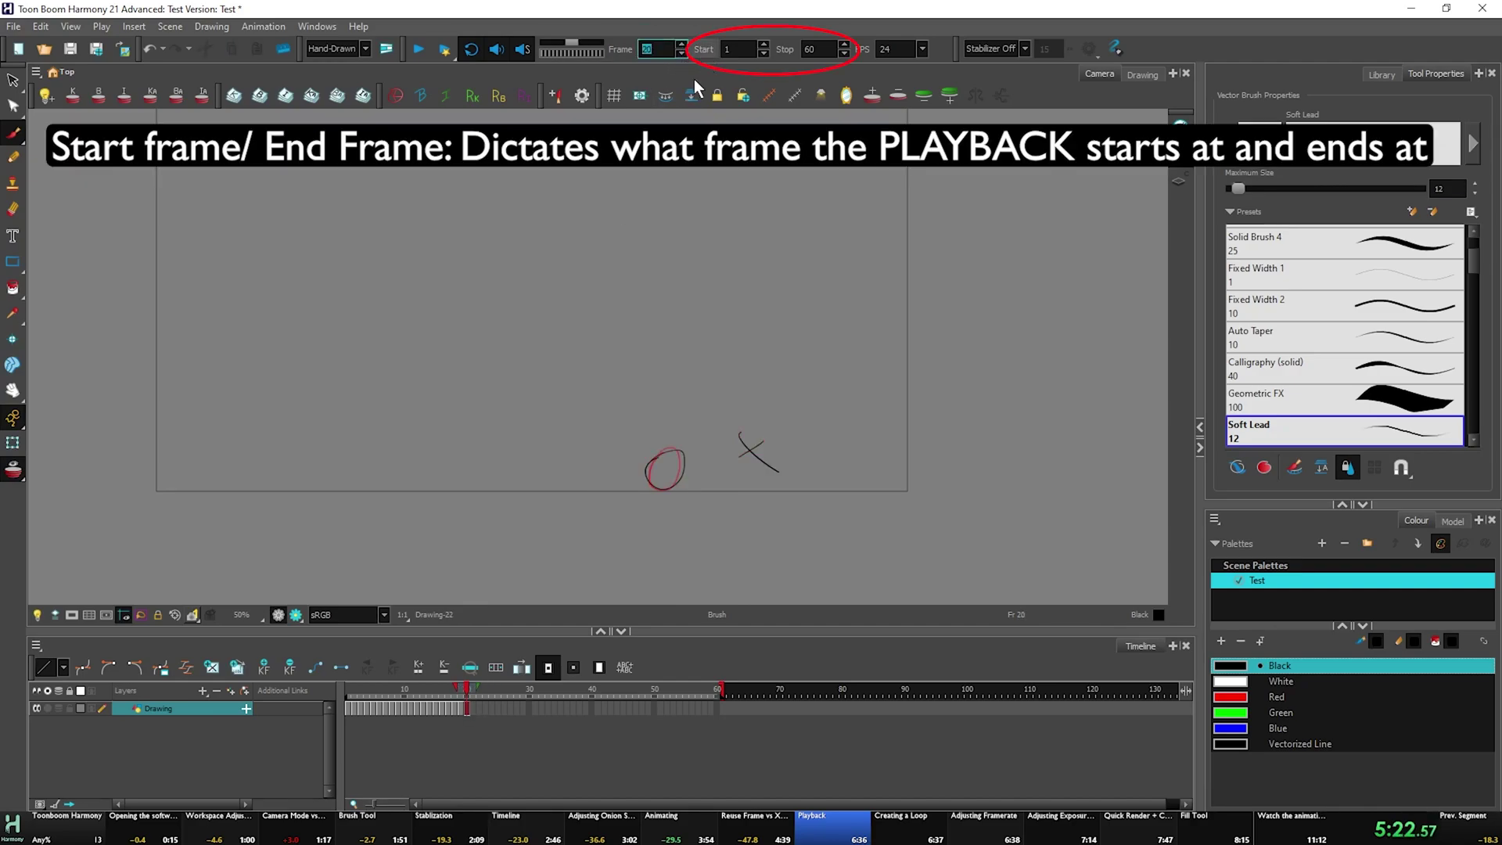
pyautogui.moveTo(469, 699); pyautogui.dragTo(403, 696)
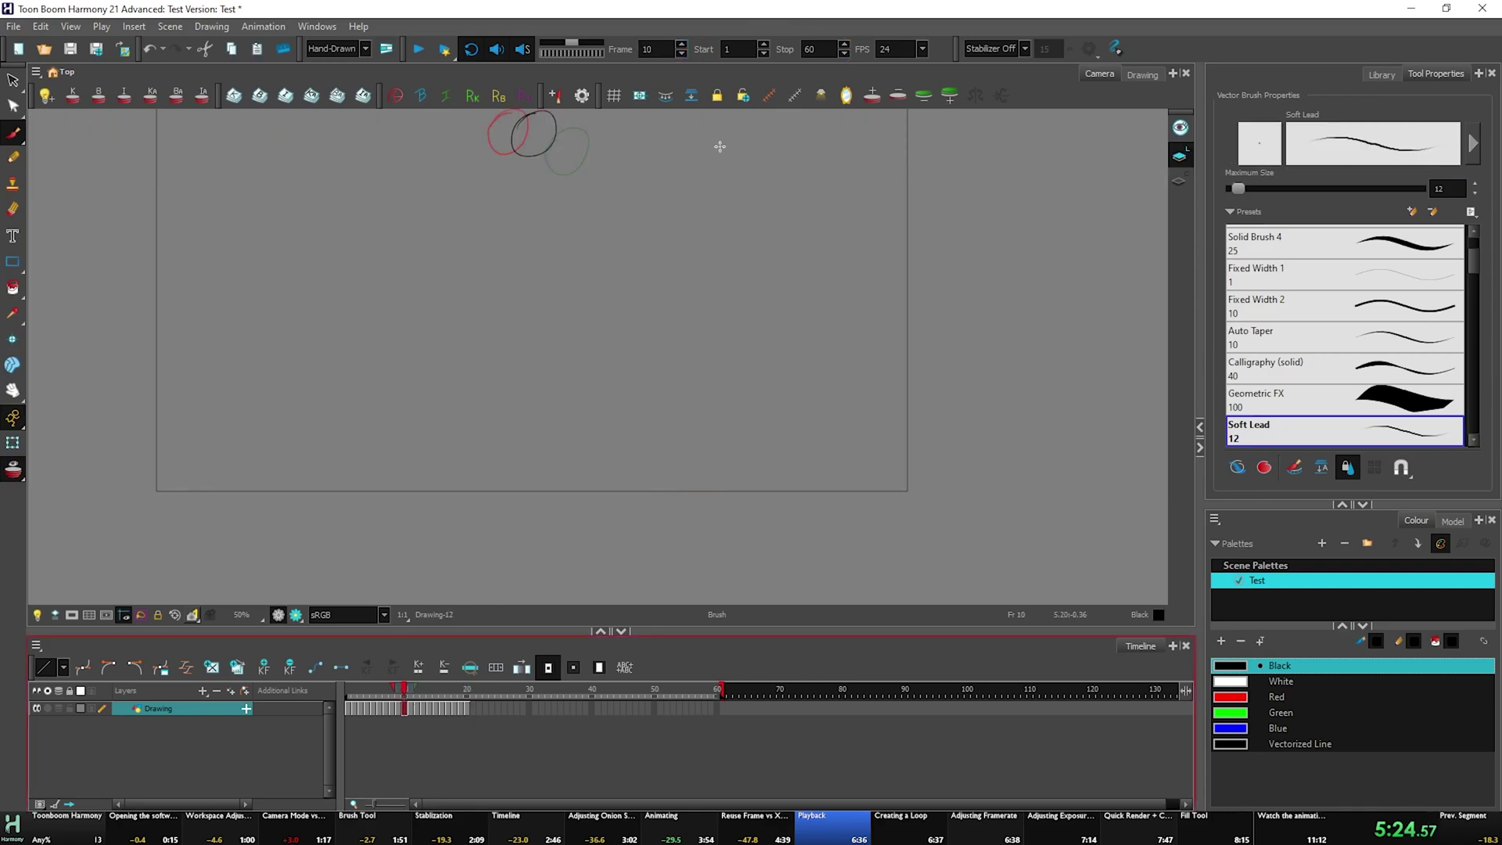
pyautogui.click(704, 50)
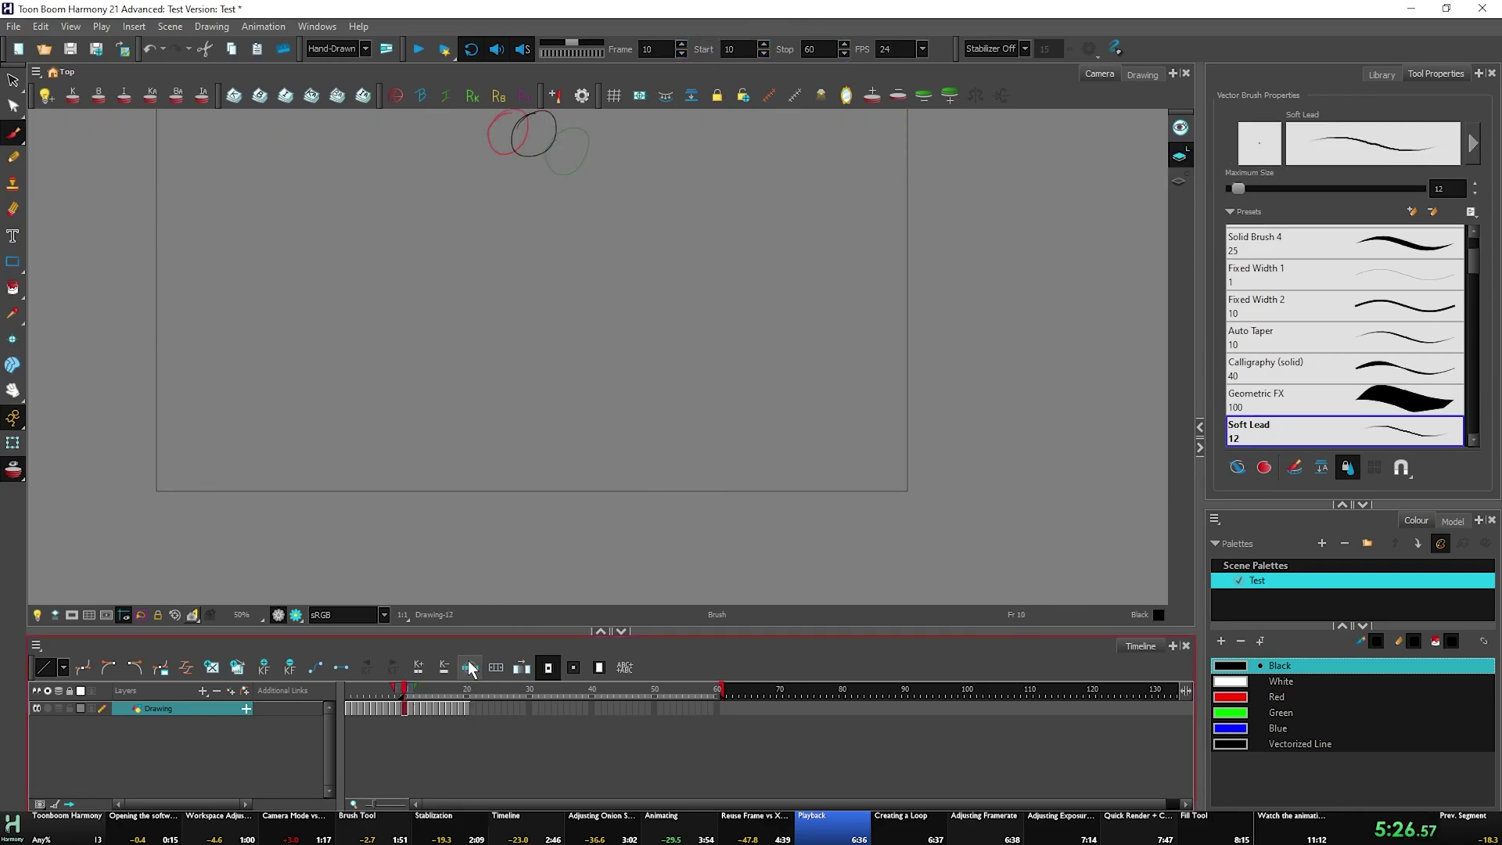
pyautogui.click(464, 709)
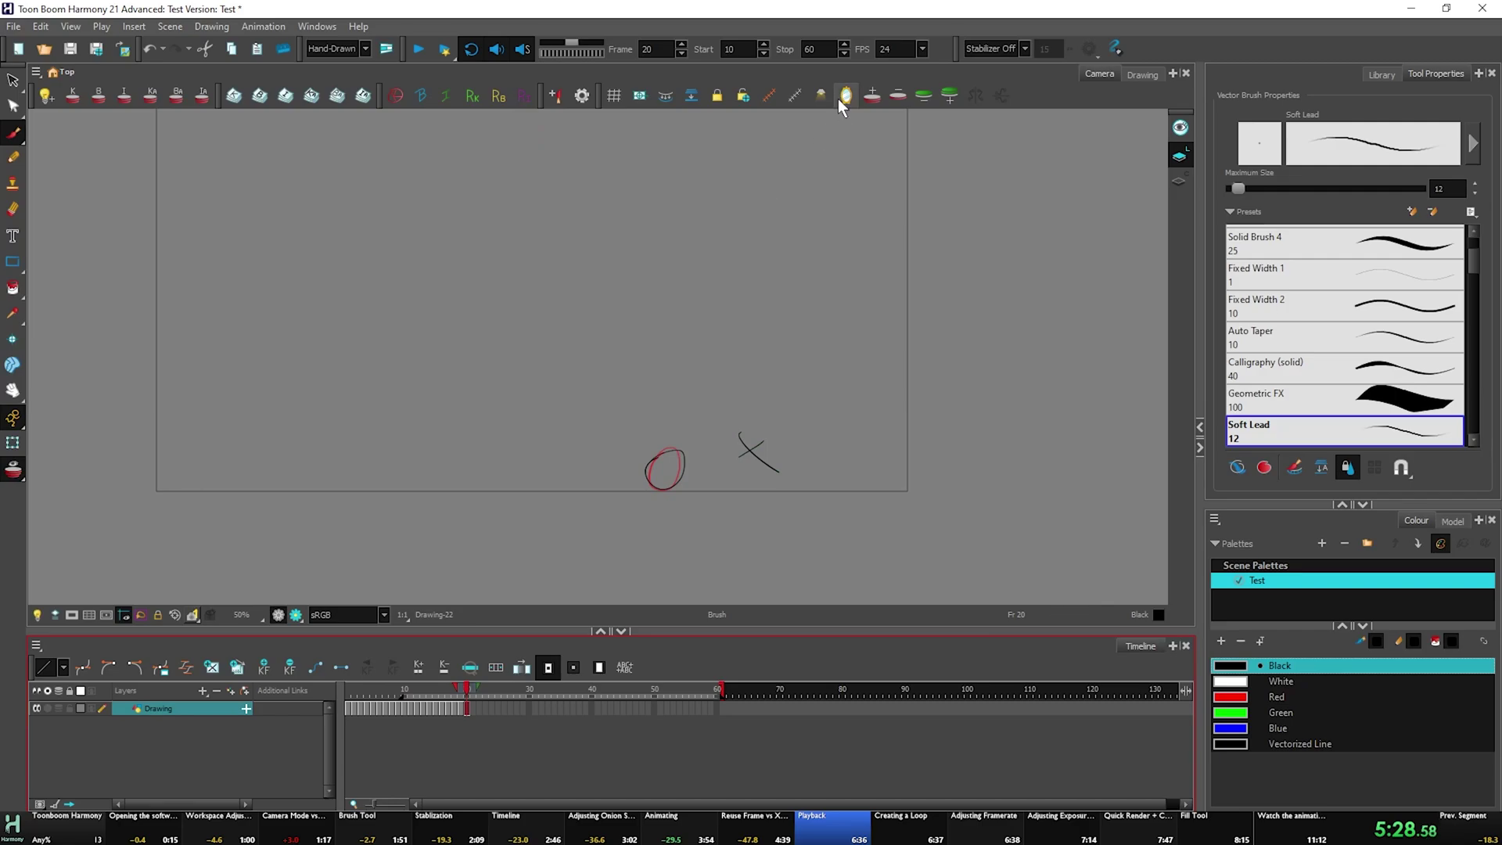
pyautogui.click(784, 50)
pyautogui.moveTo(464, 697)
pyautogui.mouseDown()
pyautogui.moveTo(396, 697)
pyautogui.moveTo(422, 697)
pyautogui.mouseUp()
pyautogui.hotkey('shift', ',')
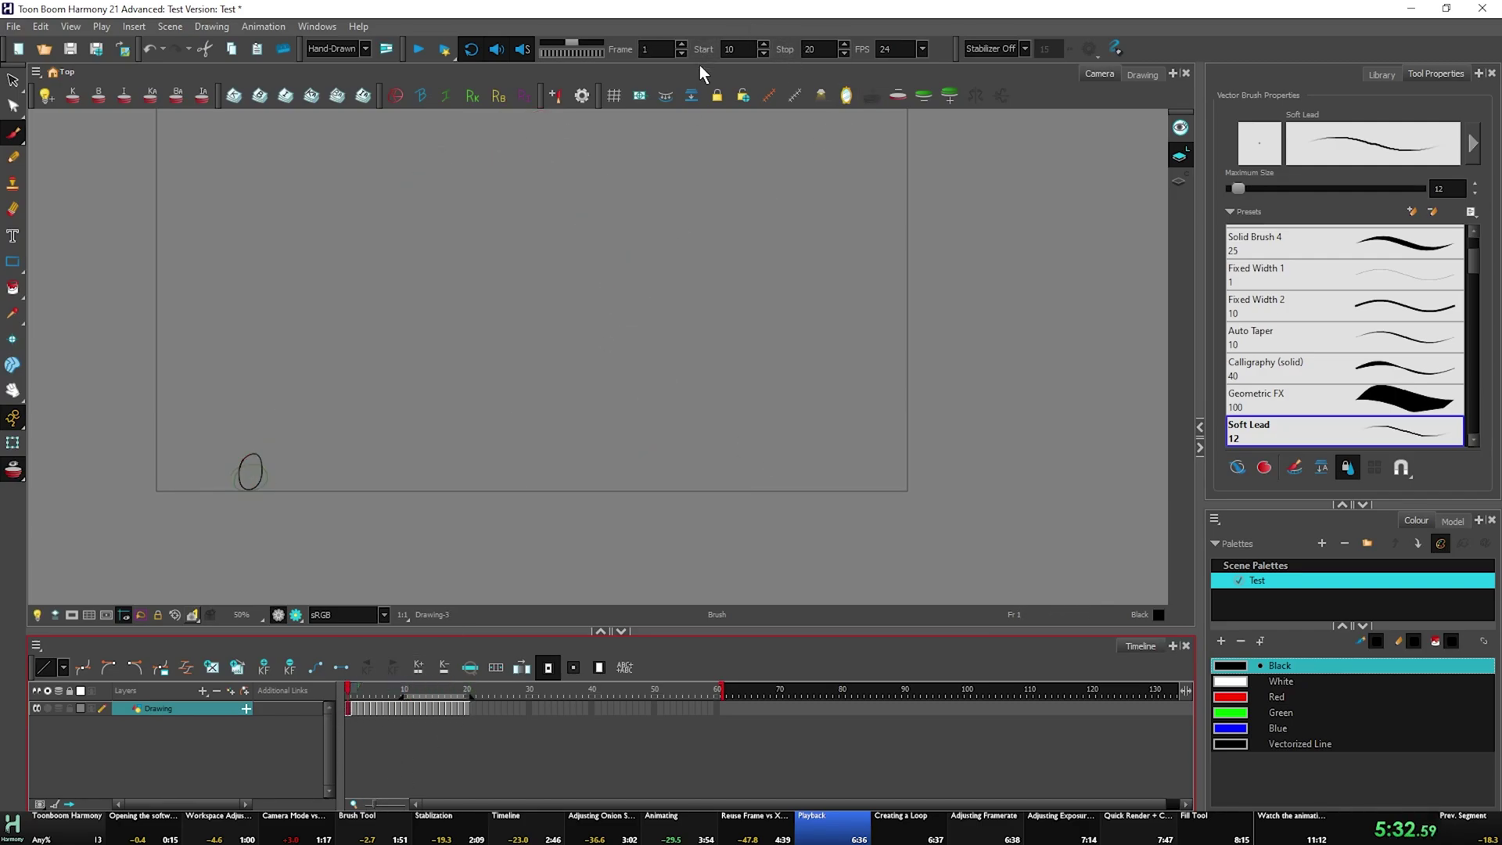
pyautogui.click(703, 49)
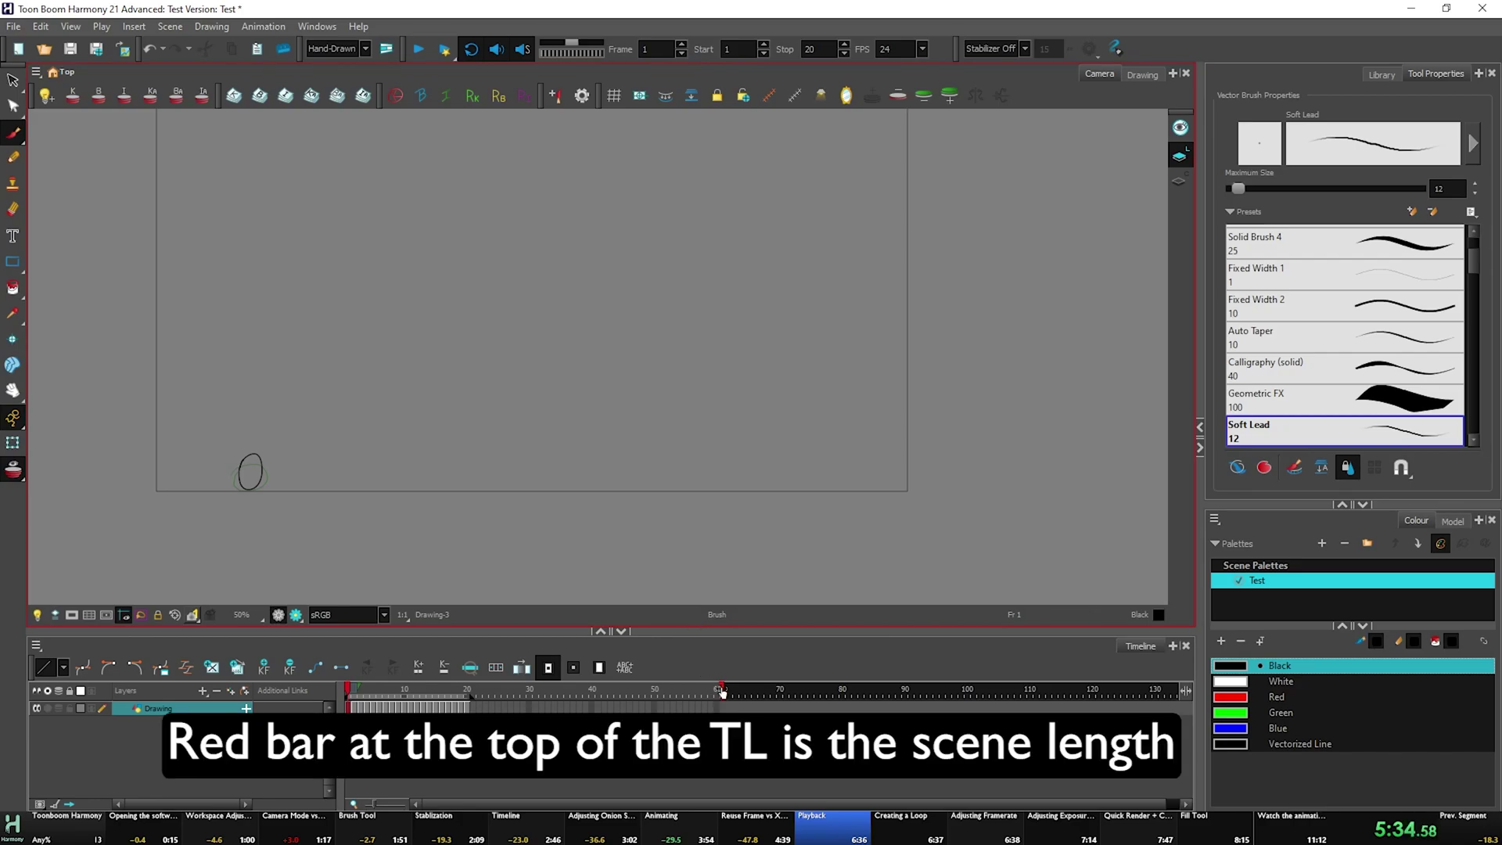
# Stretch the scene end to about frame 65, then drag it back to frame 20.
pyautogui.moveTo(721, 692); pyautogui.dragTo(754, 683)
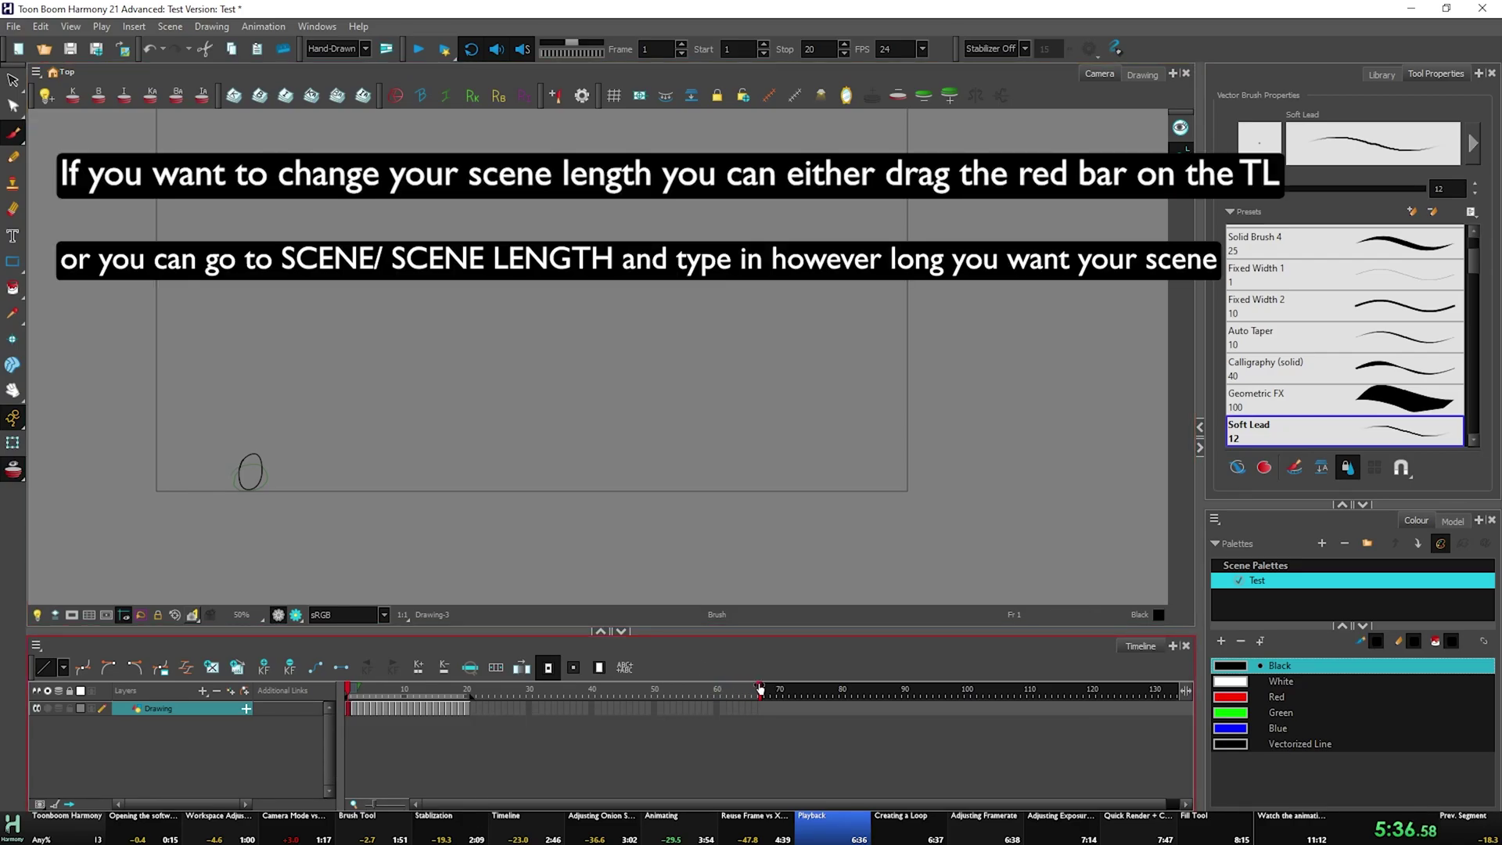
pyautogui.click(169, 26)
pyautogui.moveTo(263, 25)
pyautogui.click(702, 7)
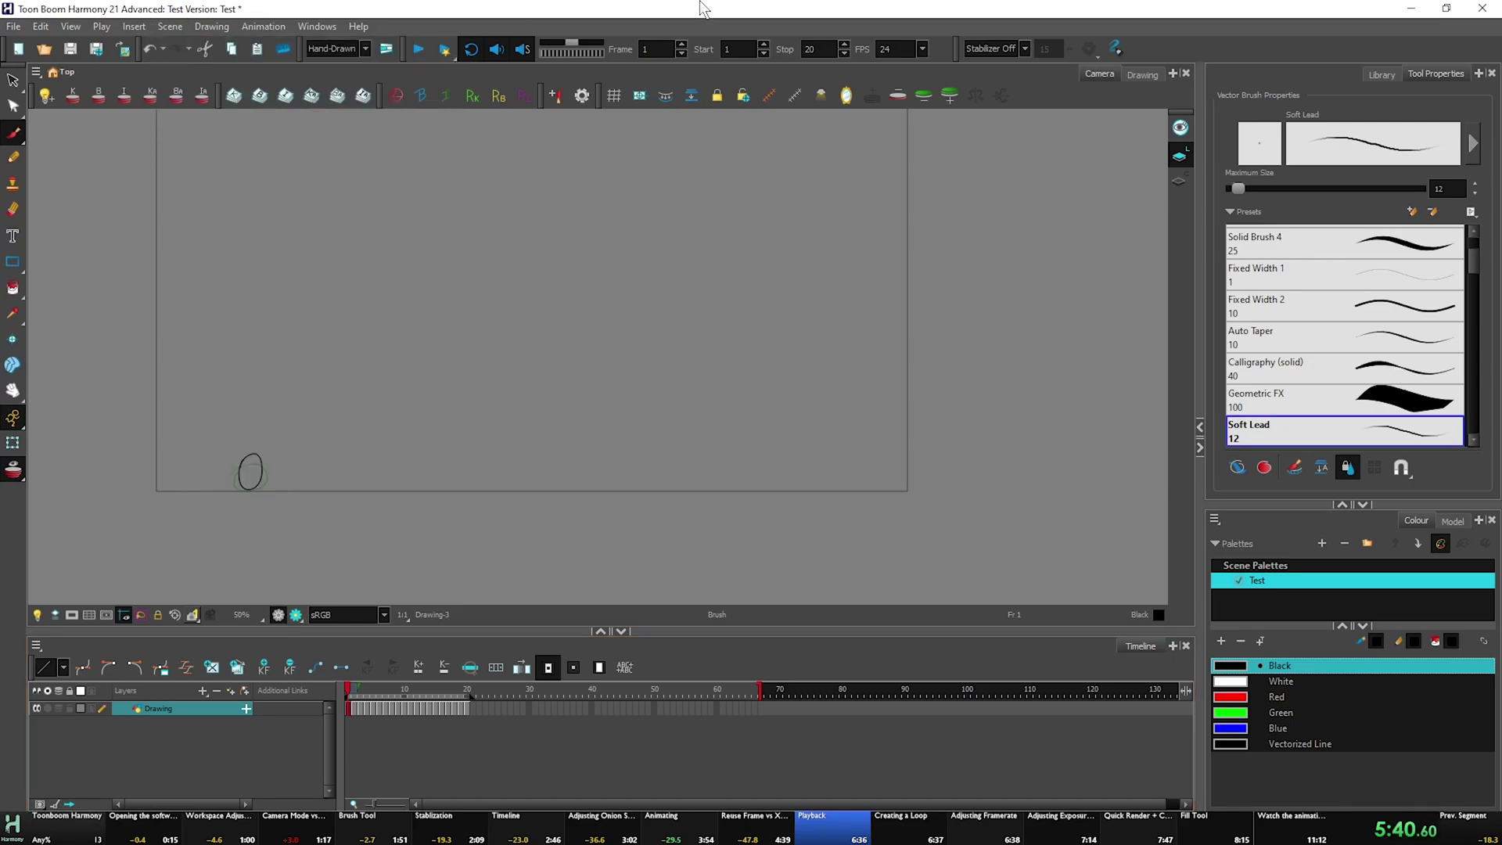
pyautogui.moveTo(759, 690); pyautogui.dragTo(470, 690)
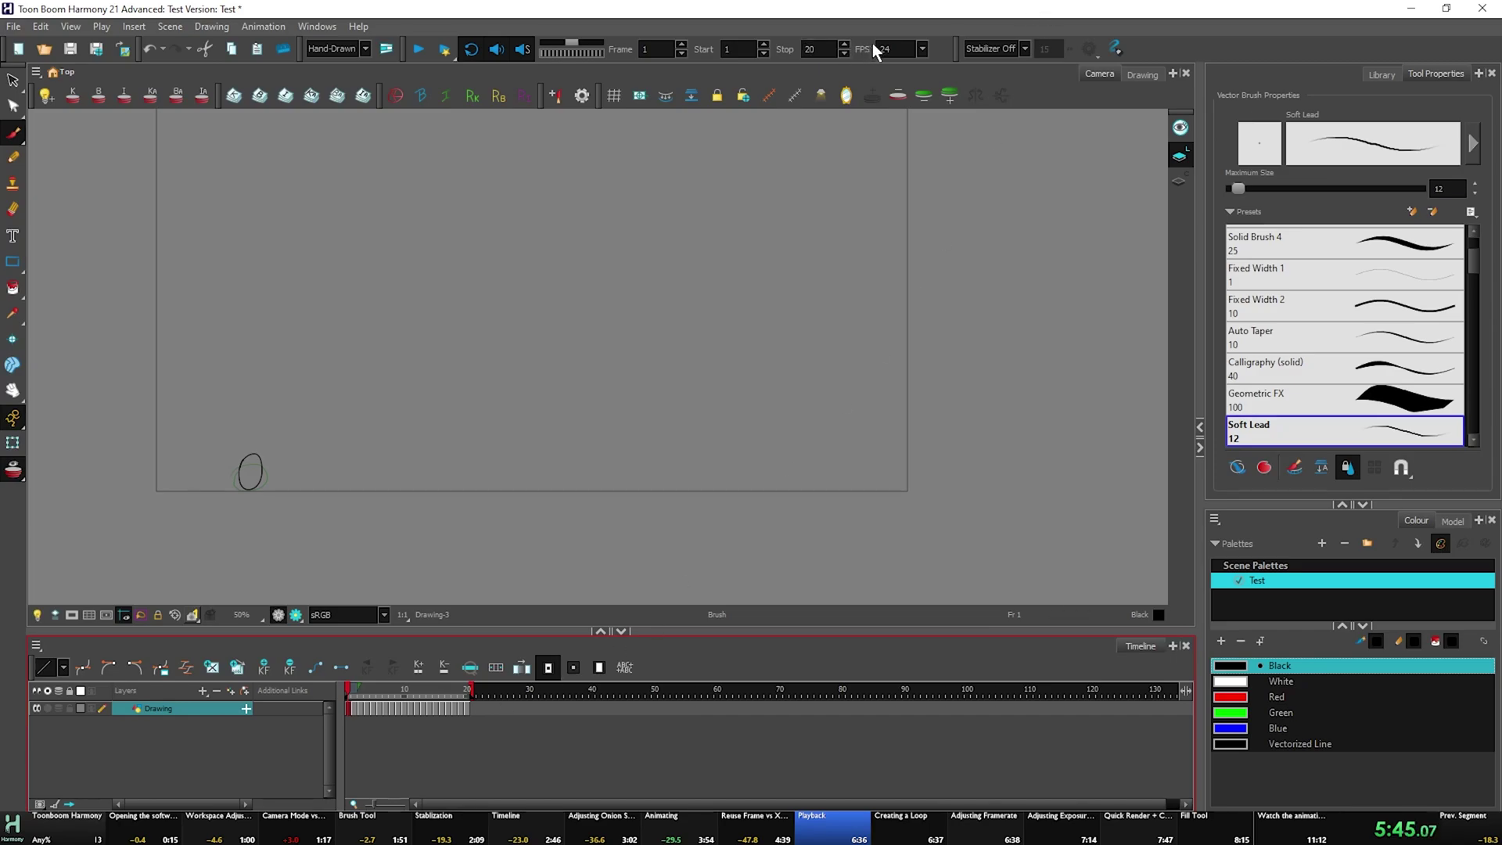
pyautogui.click(923, 48)
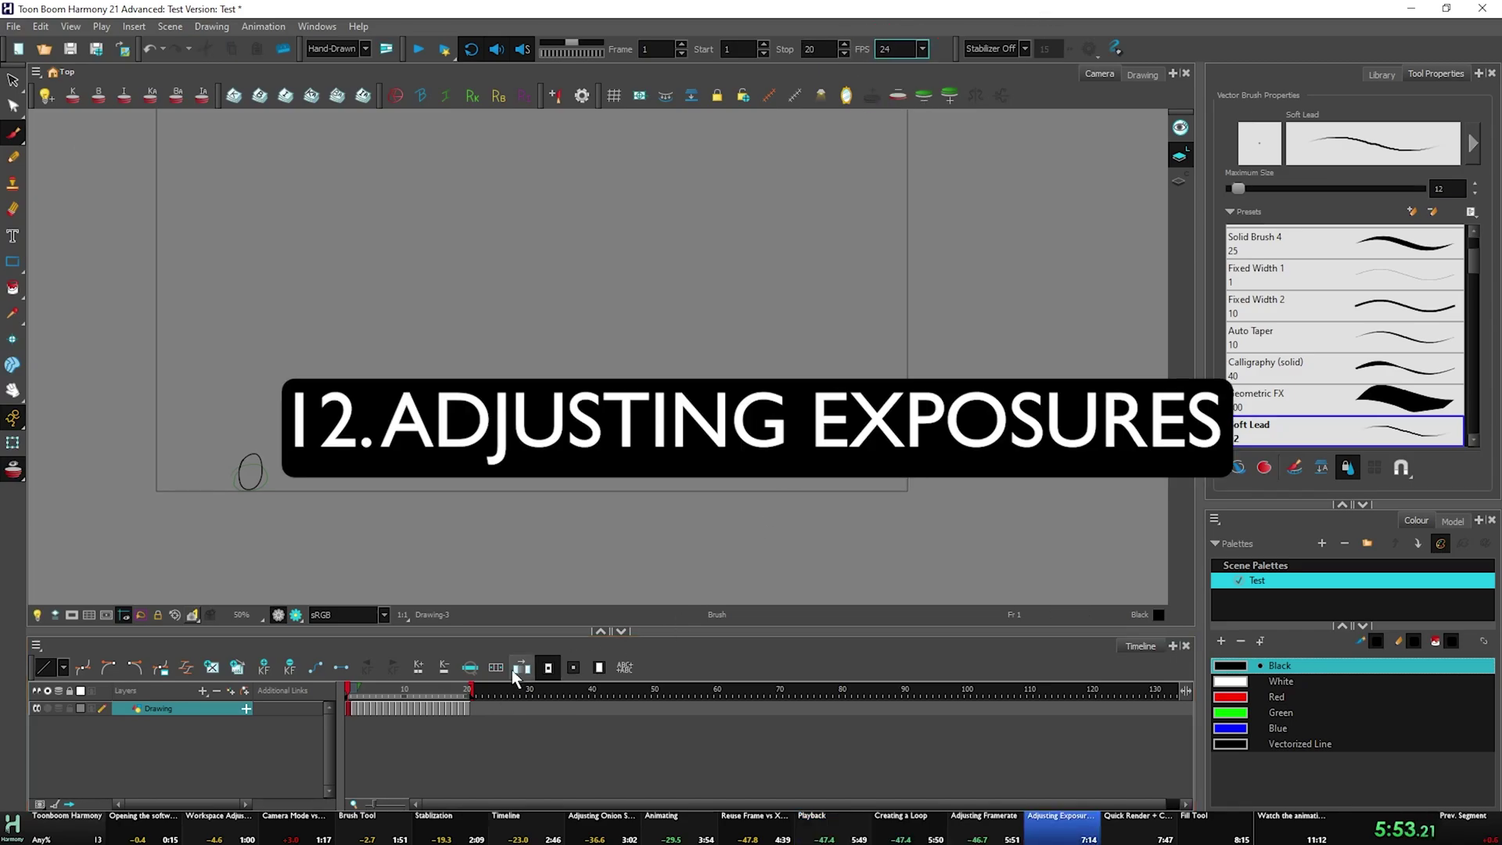
# Lengthen the scene to 44 frames and extend the drawing exposures up to frame 32.
pyautogui.moveTo(473, 692); pyautogui.dragTo(617, 688)
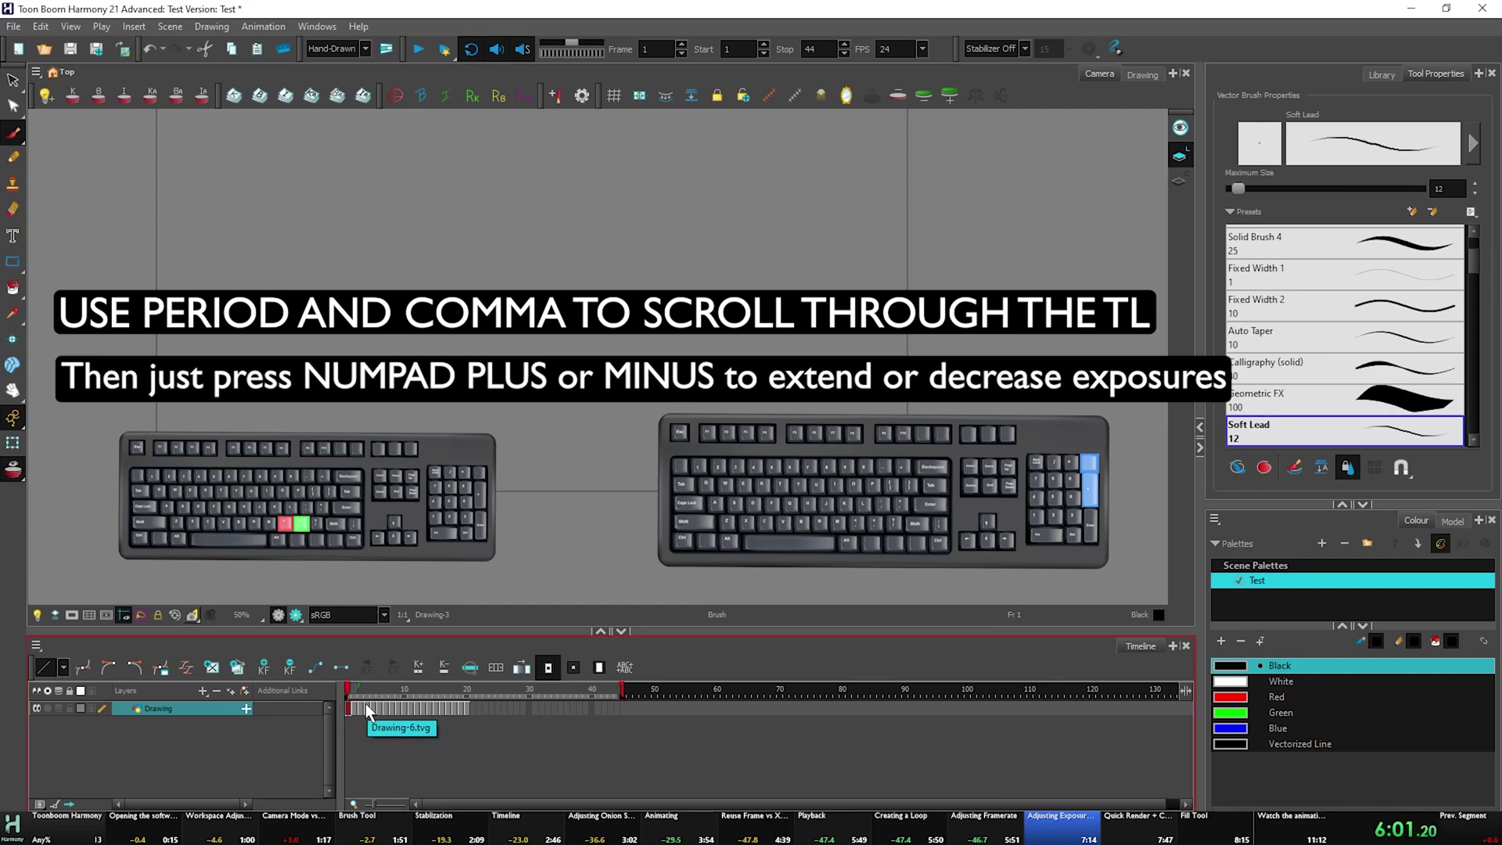
pyautogui.press('KP_Add')
pyautogui.press('.')
pyautogui.press('.')
pyautogui.press('.')
pyautogui.press('.')
pyautogui.press('KP_Add')
pyautogui.press('.')
pyautogui.press('.')
pyautogui.press('.')
pyautogui.press('.')
pyautogui.press('.')
pyautogui.press('.')
pyautogui.press('.')
pyautogui.press('.')
pyautogui.press('.')
pyautogui.press('.')
pyautogui.press('.')
pyautogui.press('.')
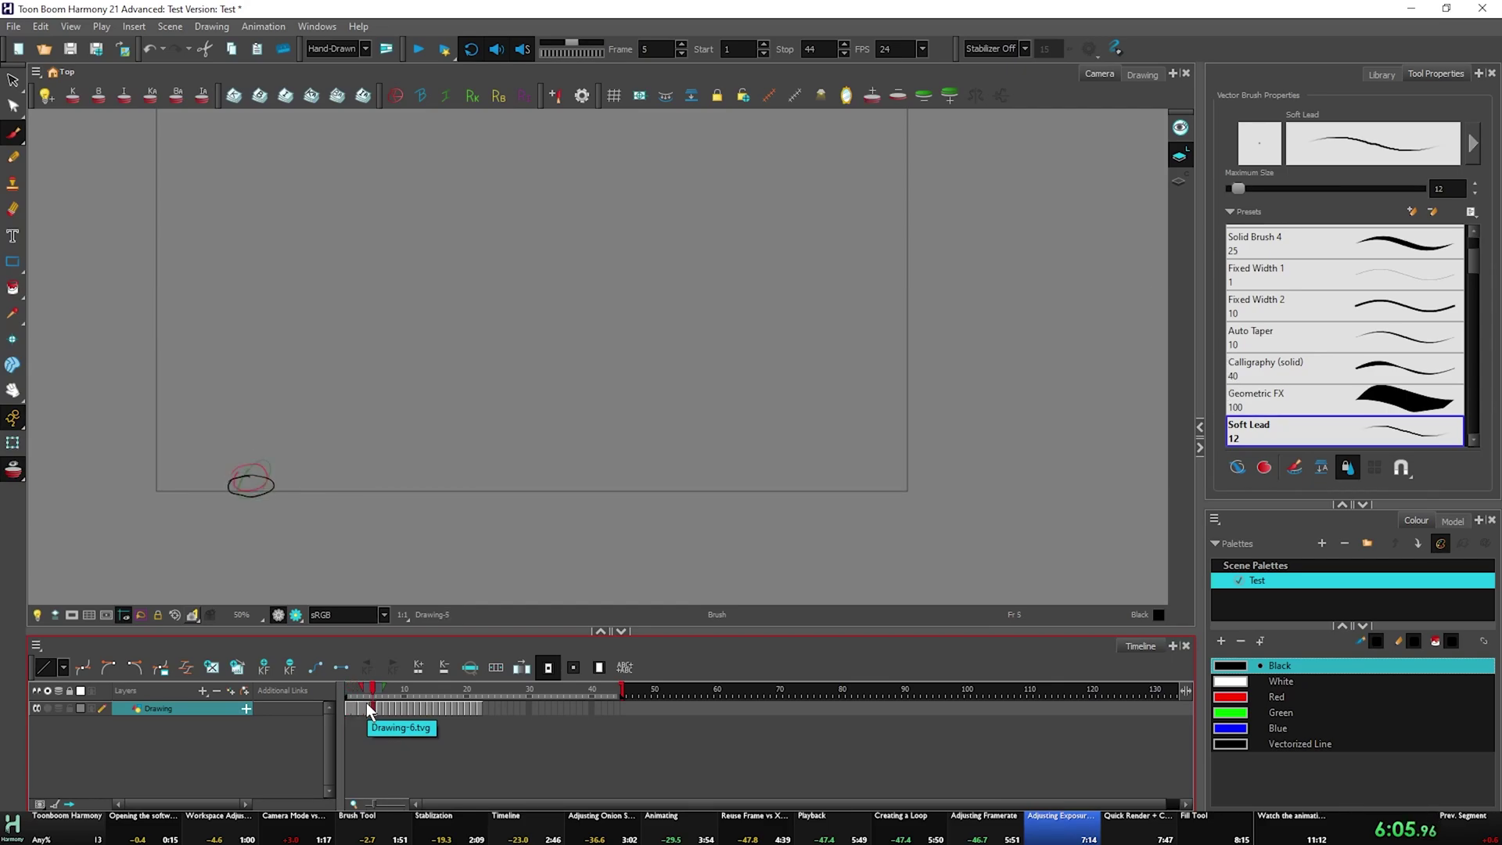
pyautogui.press('.')
pyautogui.press('.')
pyautogui.press('.')
pyautogui.press('.')
pyautogui.press('.')
pyautogui.press('.')
pyautogui.press('.')
pyautogui.press('.')
pyautogui.press('.')
pyautogui.press('.')
pyautogui.press('.')
pyautogui.press('.')
pyautogui.press('.')
pyautogui.press('.')
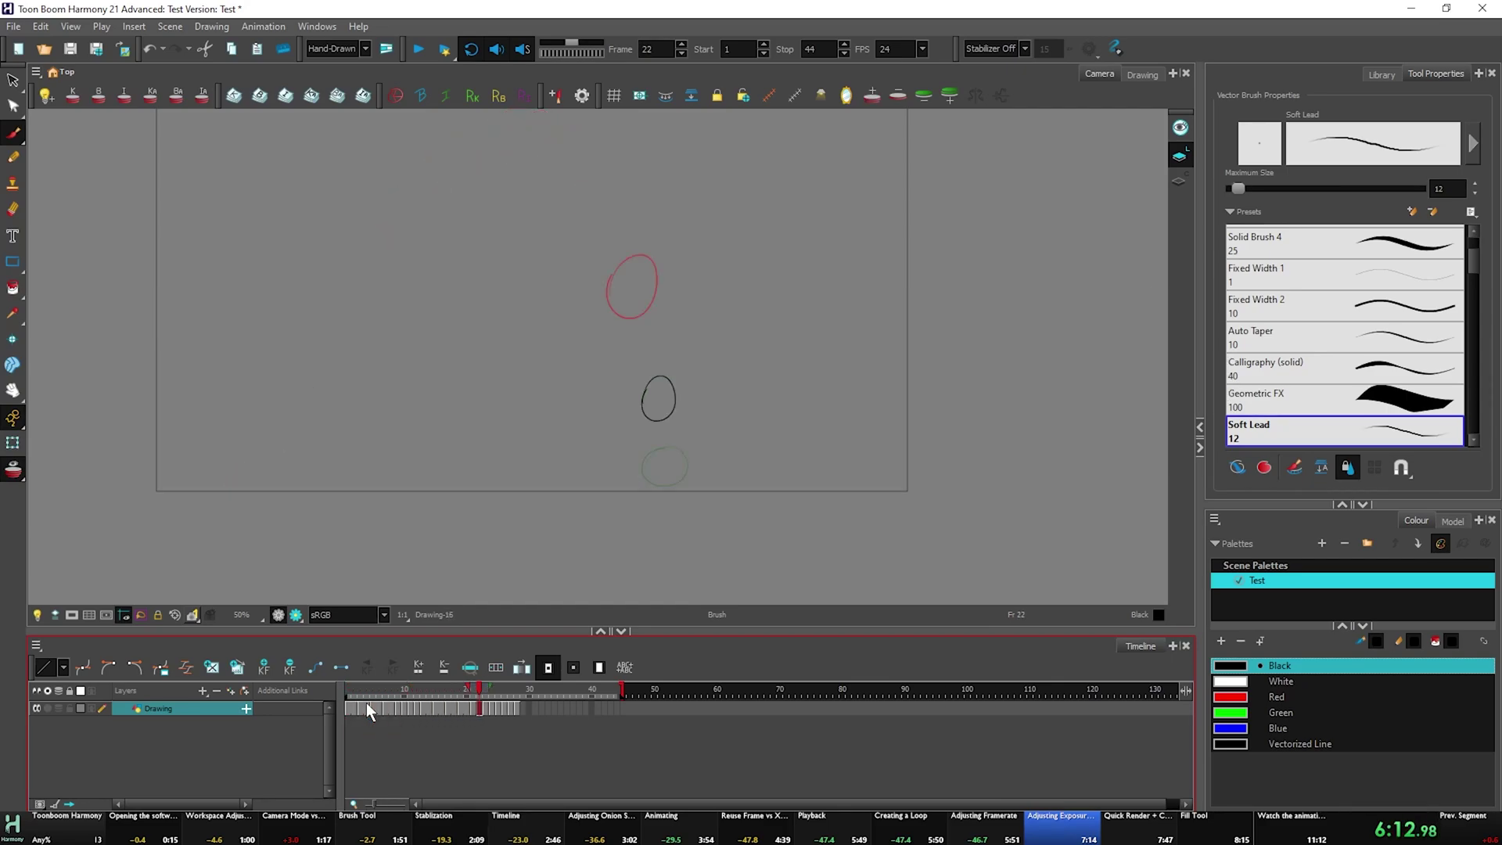
pyautogui.press('.')
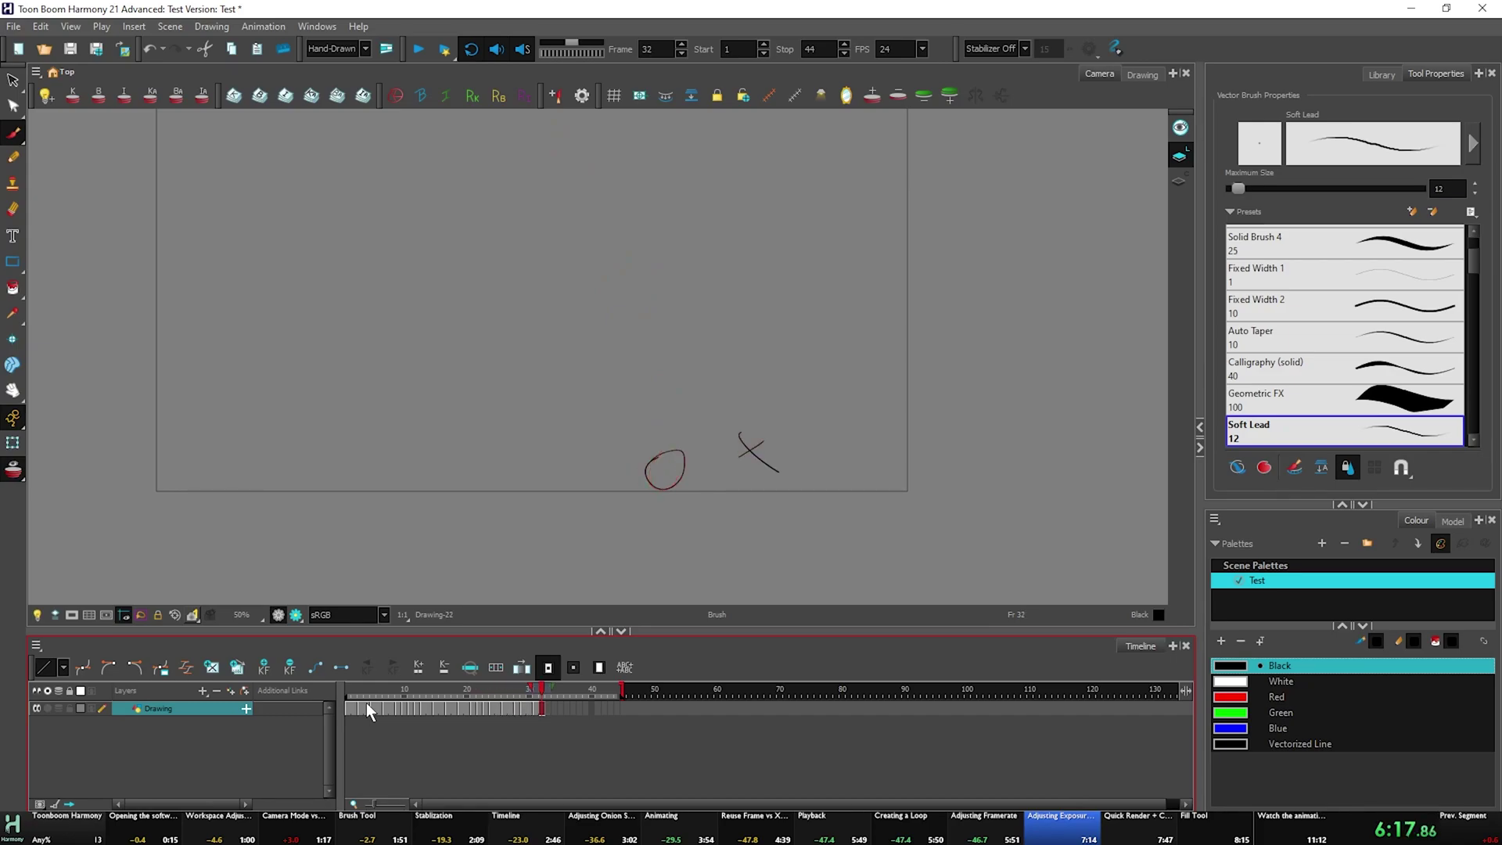
# Set the playback Stop to 32 and play the animation.
pyautogui.doubleClick(808, 49)
pyautogui.write('32')
pyautogui.press('Return')
pyautogui.click(417, 50)
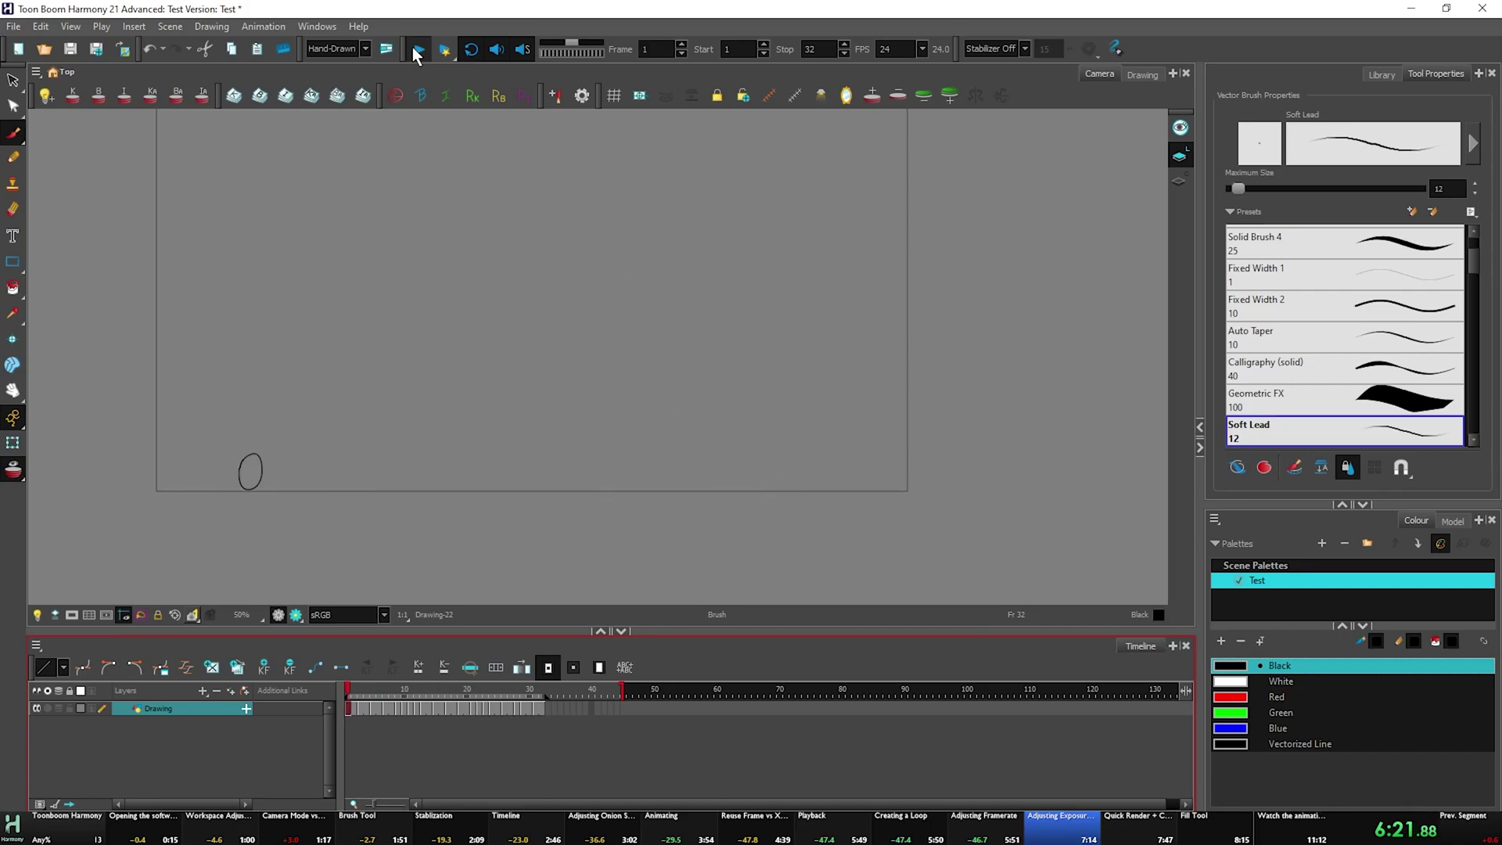
# Stop playback, re-render the scene with Render and View, then close the black preview.
pyautogui.click(412, 47)
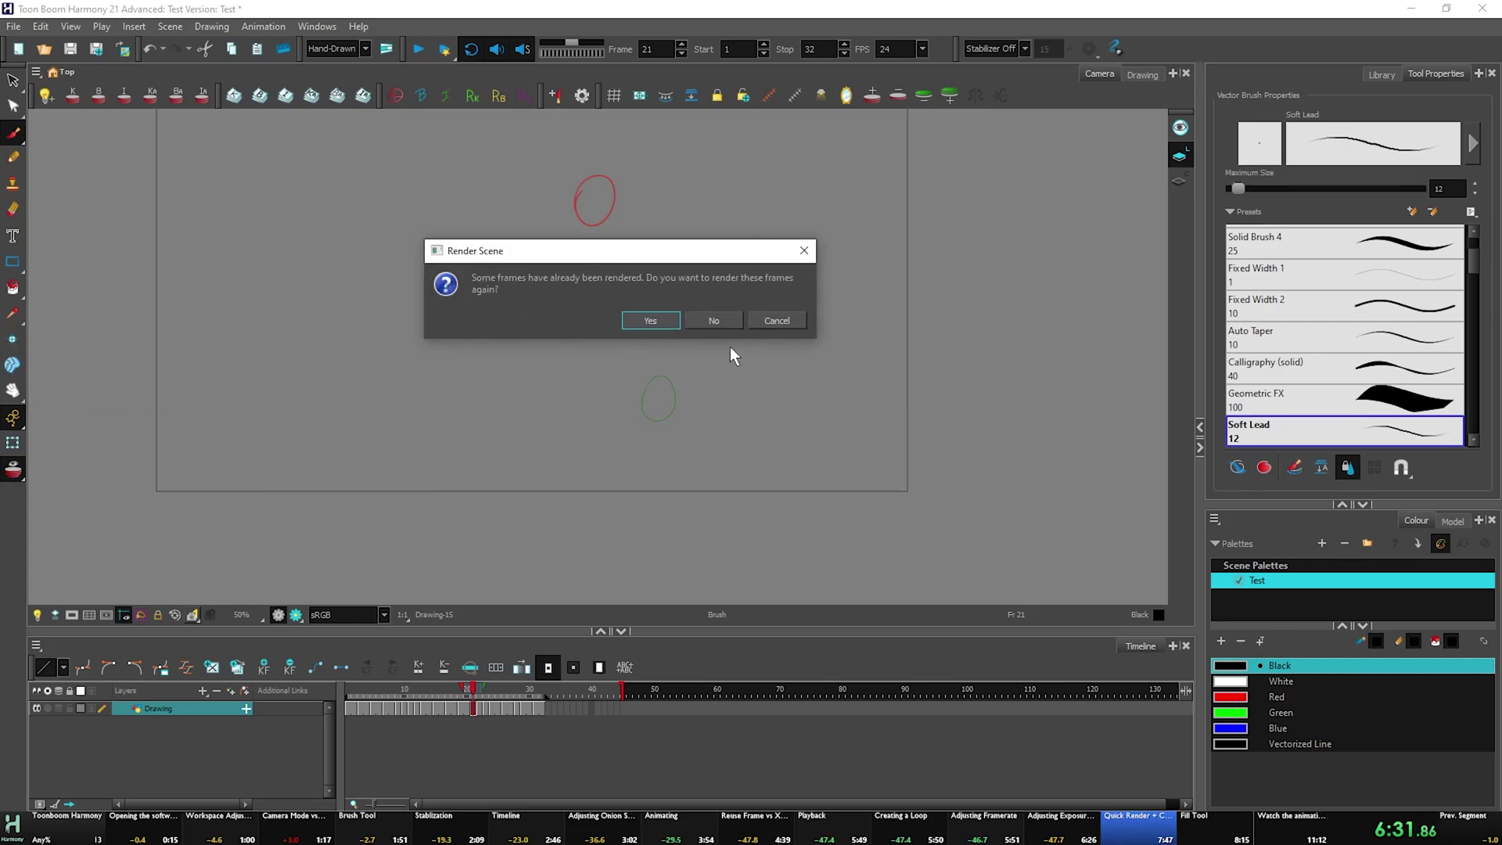
pyautogui.click(662, 327)
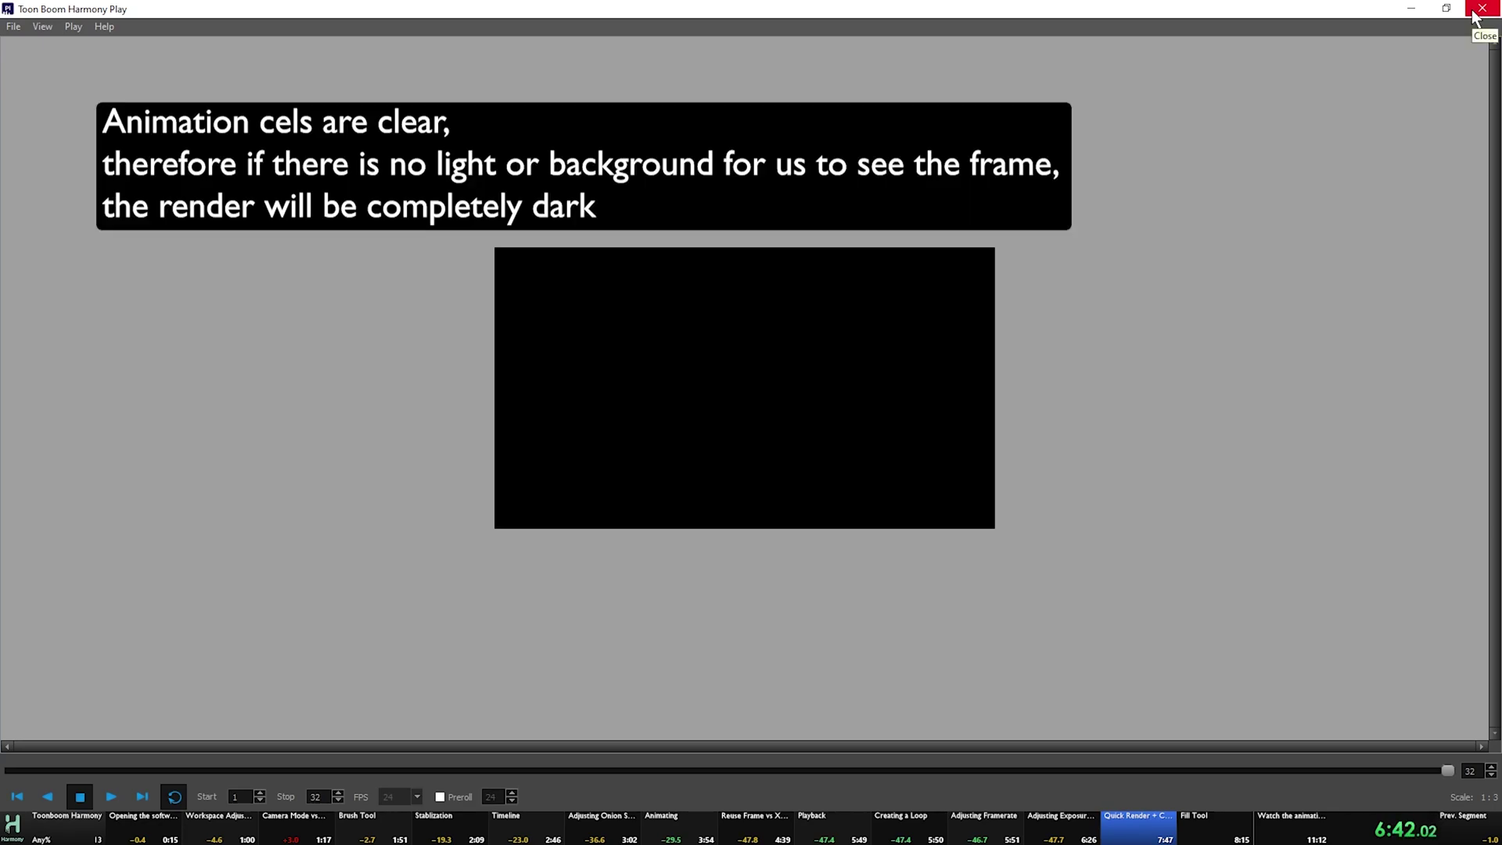
pyautogui.click(1481, 9)
# Insert a Colour-Card layer beneath the Drawing layer and close the render preview.
pyautogui.rightClick(186, 707)
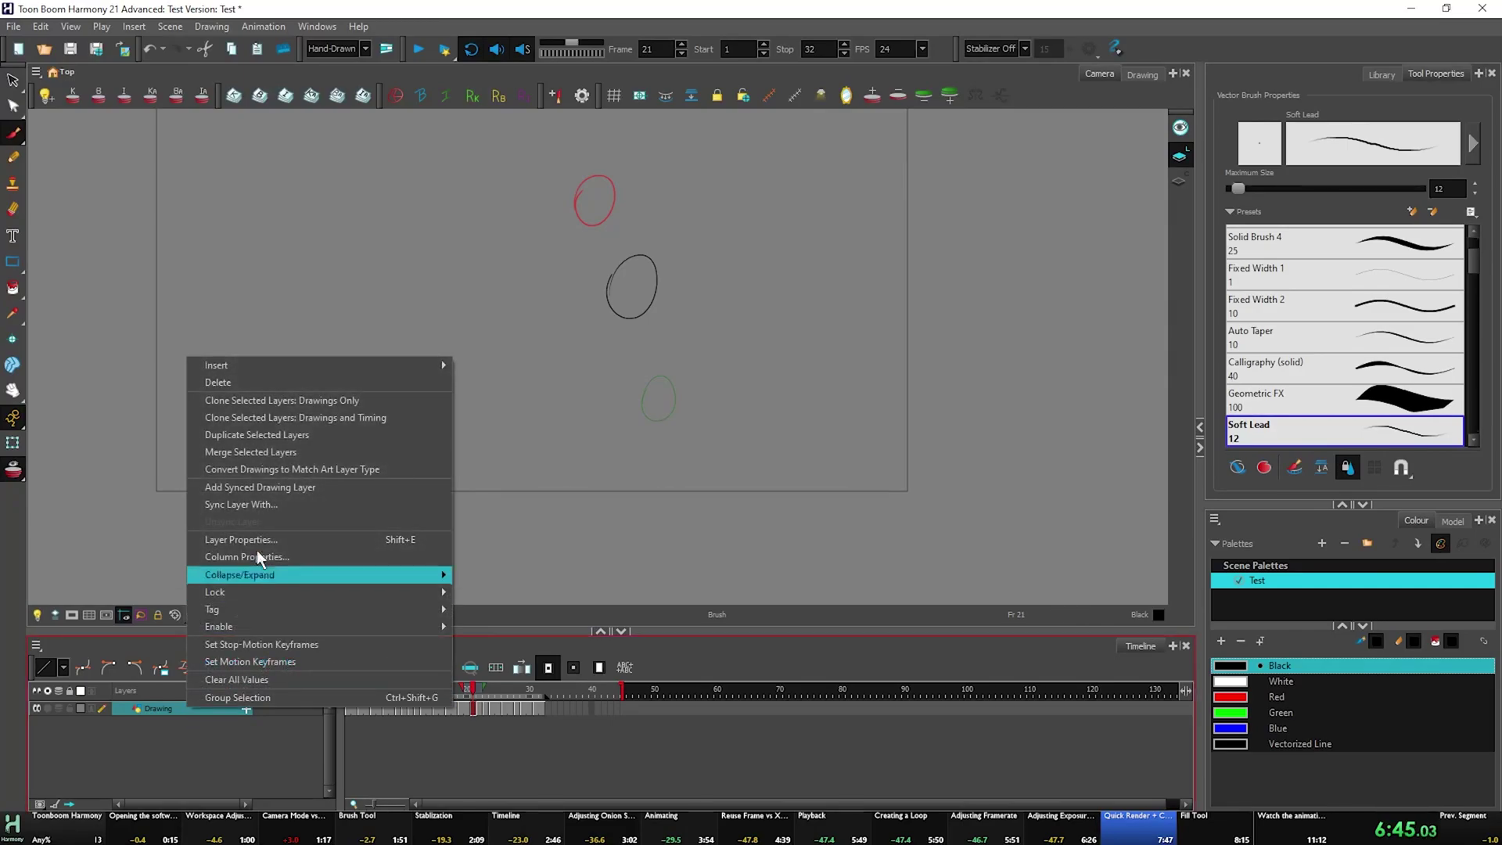
pyautogui.moveTo(311, 365)
pyautogui.click(545, 413)
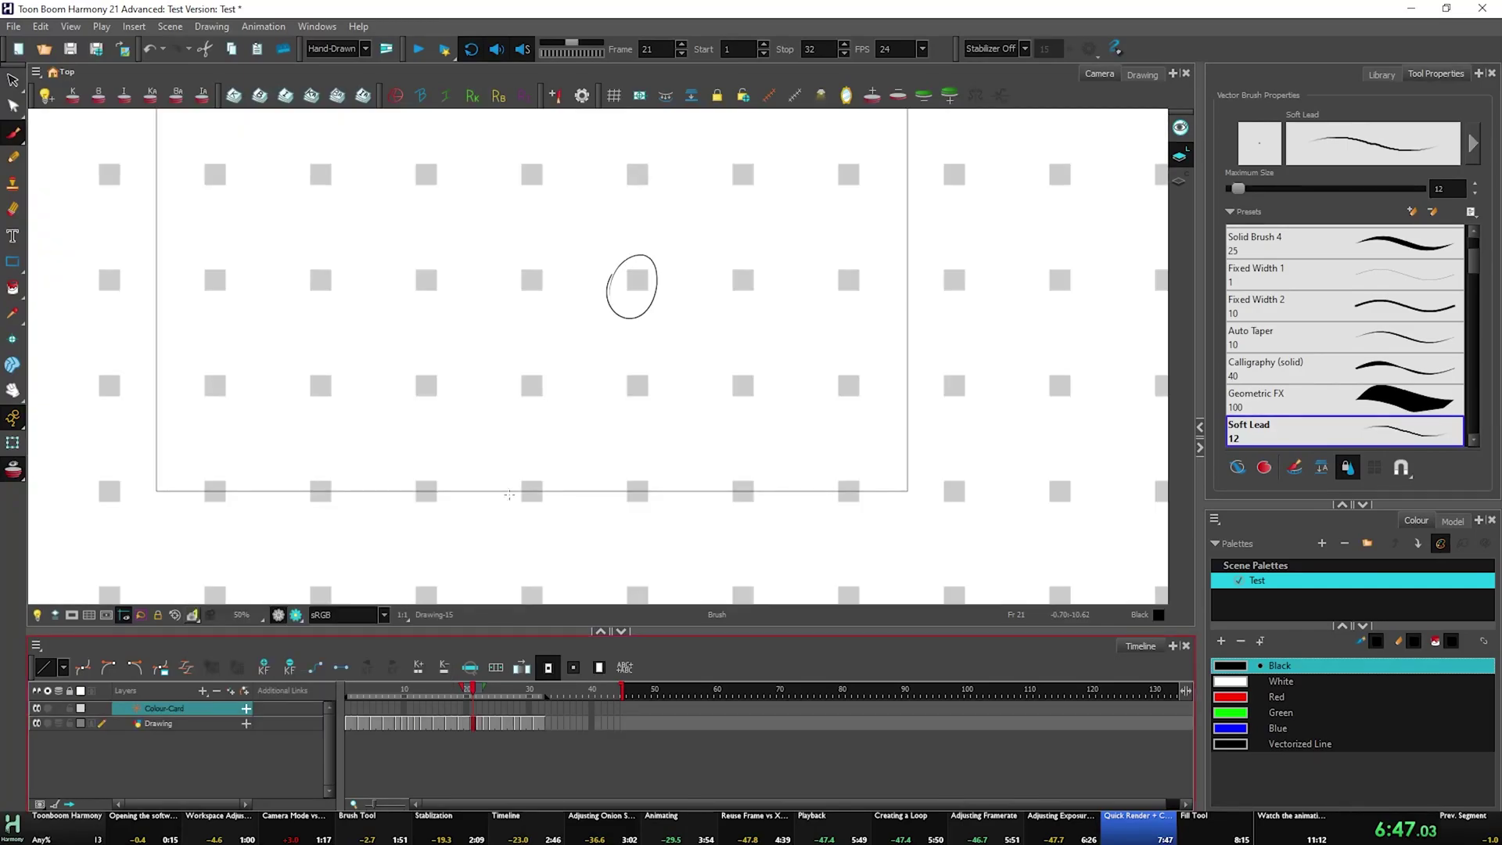
pyautogui.moveTo(195, 709); pyautogui.dragTo(200, 729)
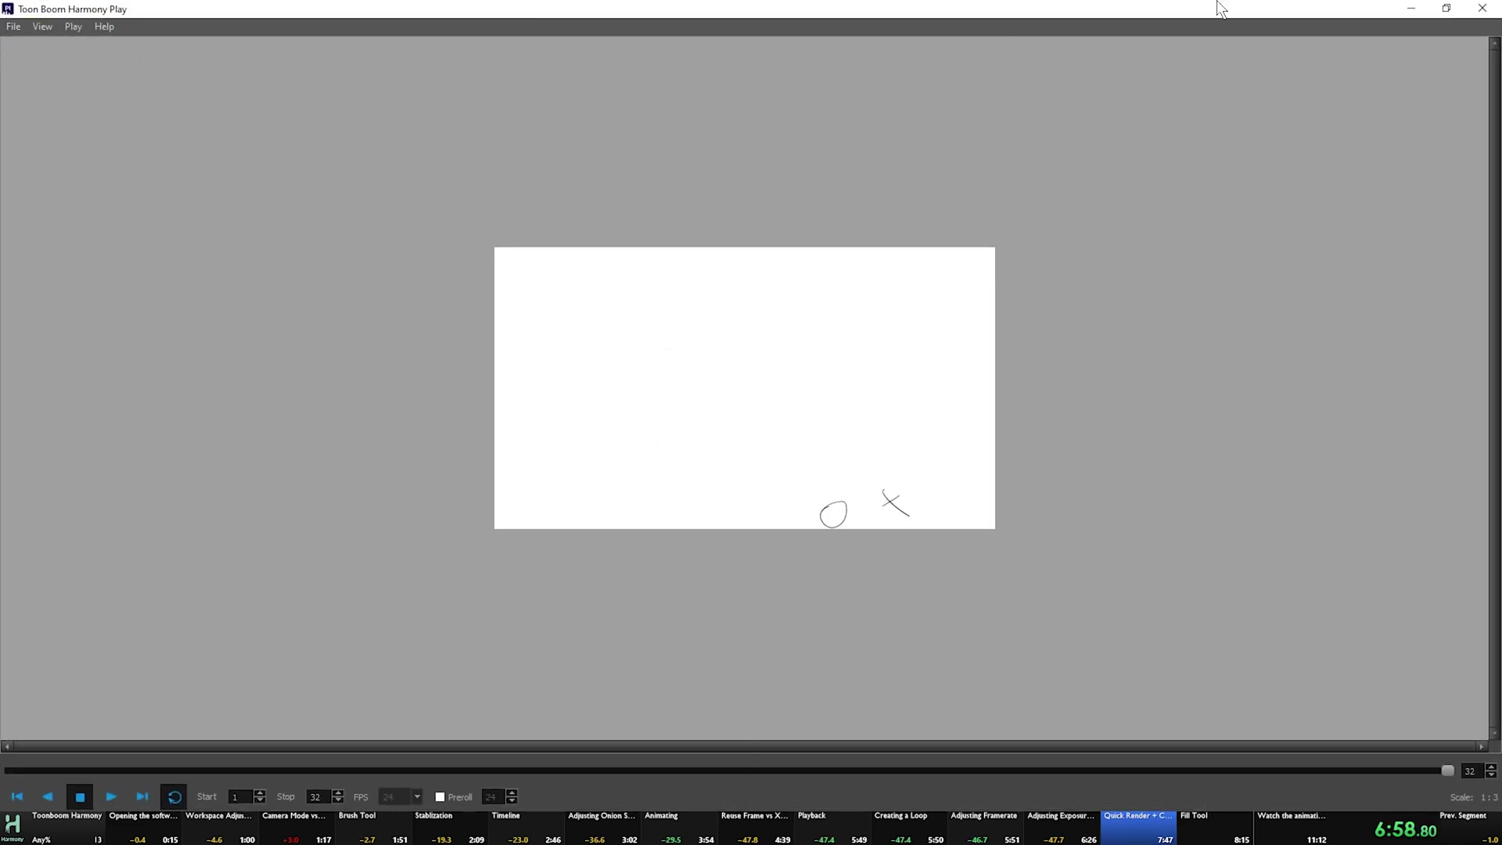
pyautogui.click(1497, 8)
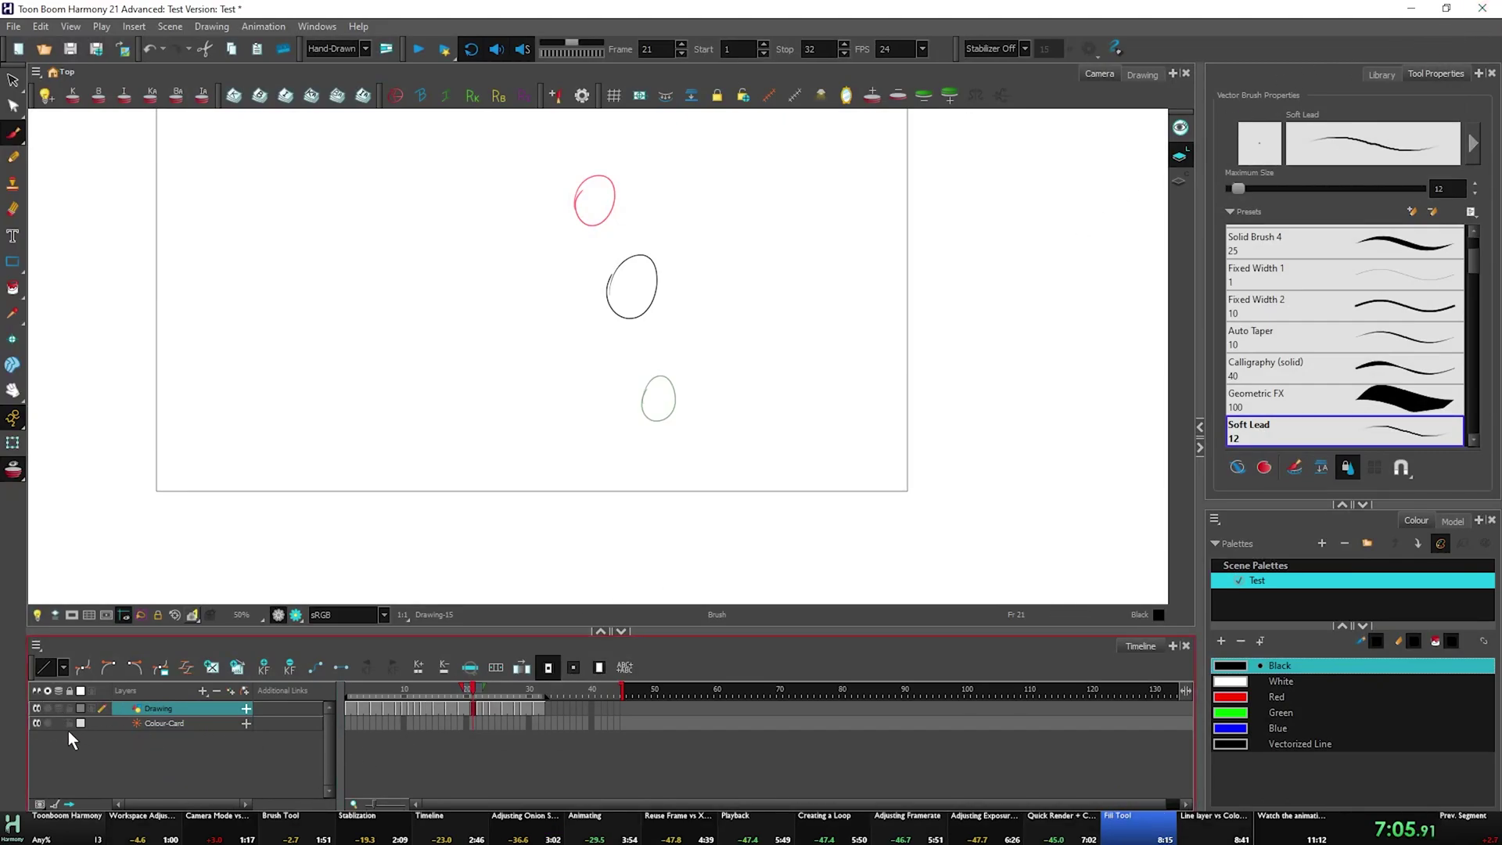
# Hide the Colour-Card layer, switch to the Paint tool, and return to frame 1.
pyautogui.click(36, 722)
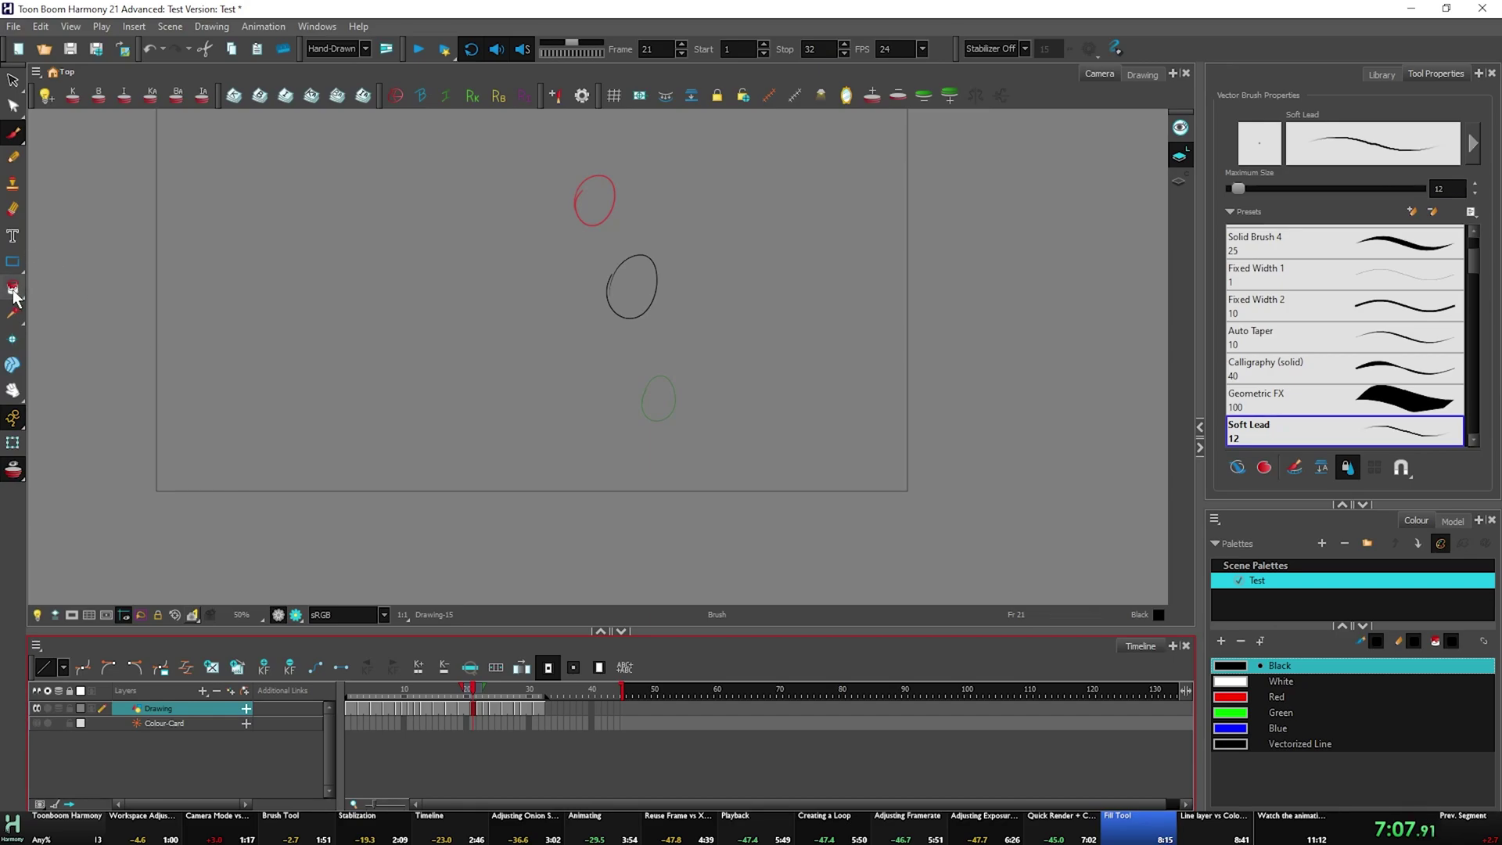
pyautogui.hotkey('alt', 'i')
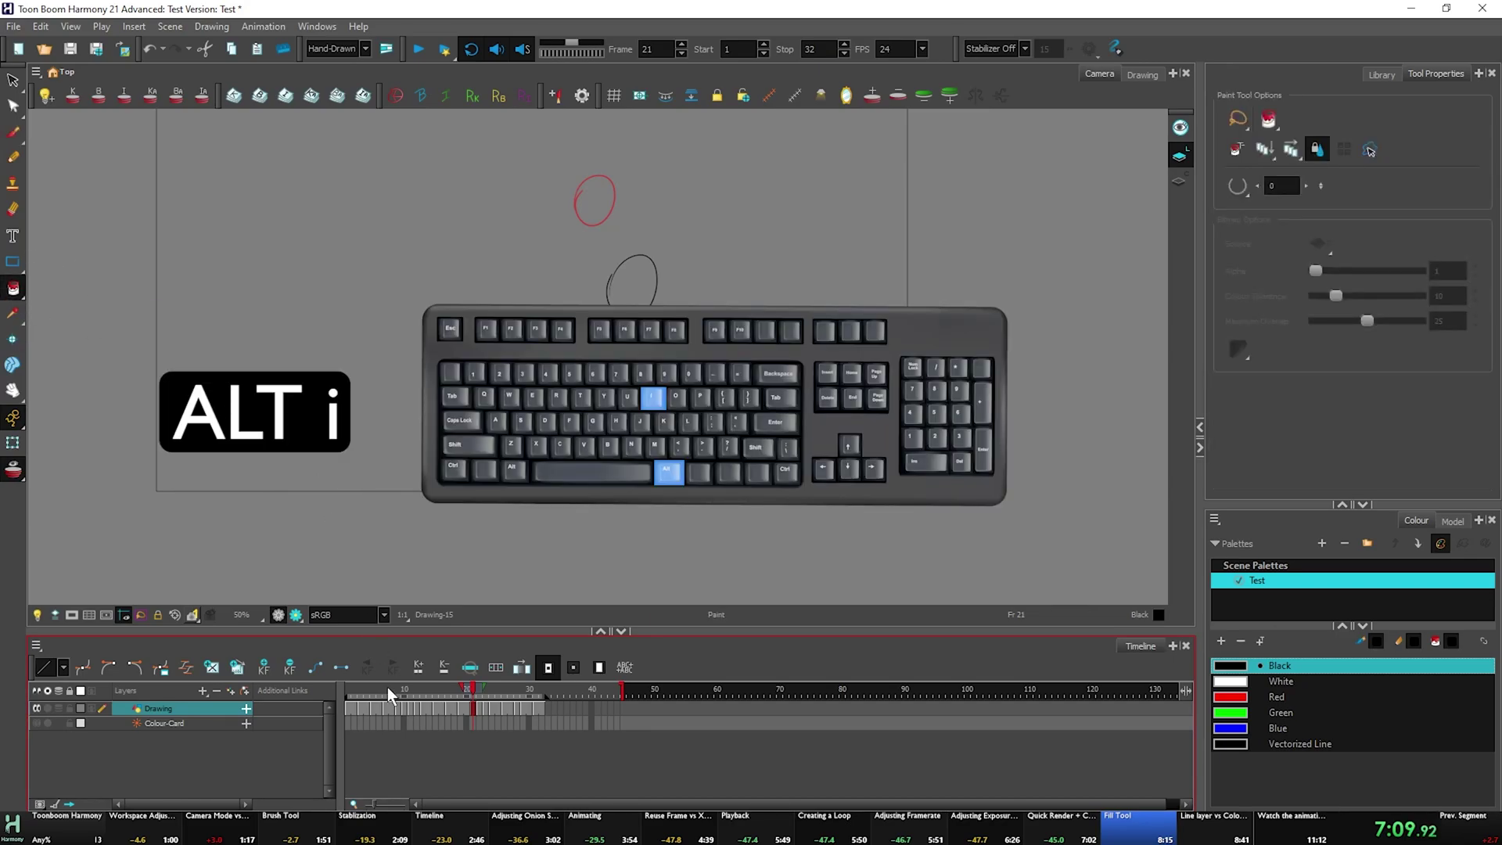
pyautogui.click(349, 708)
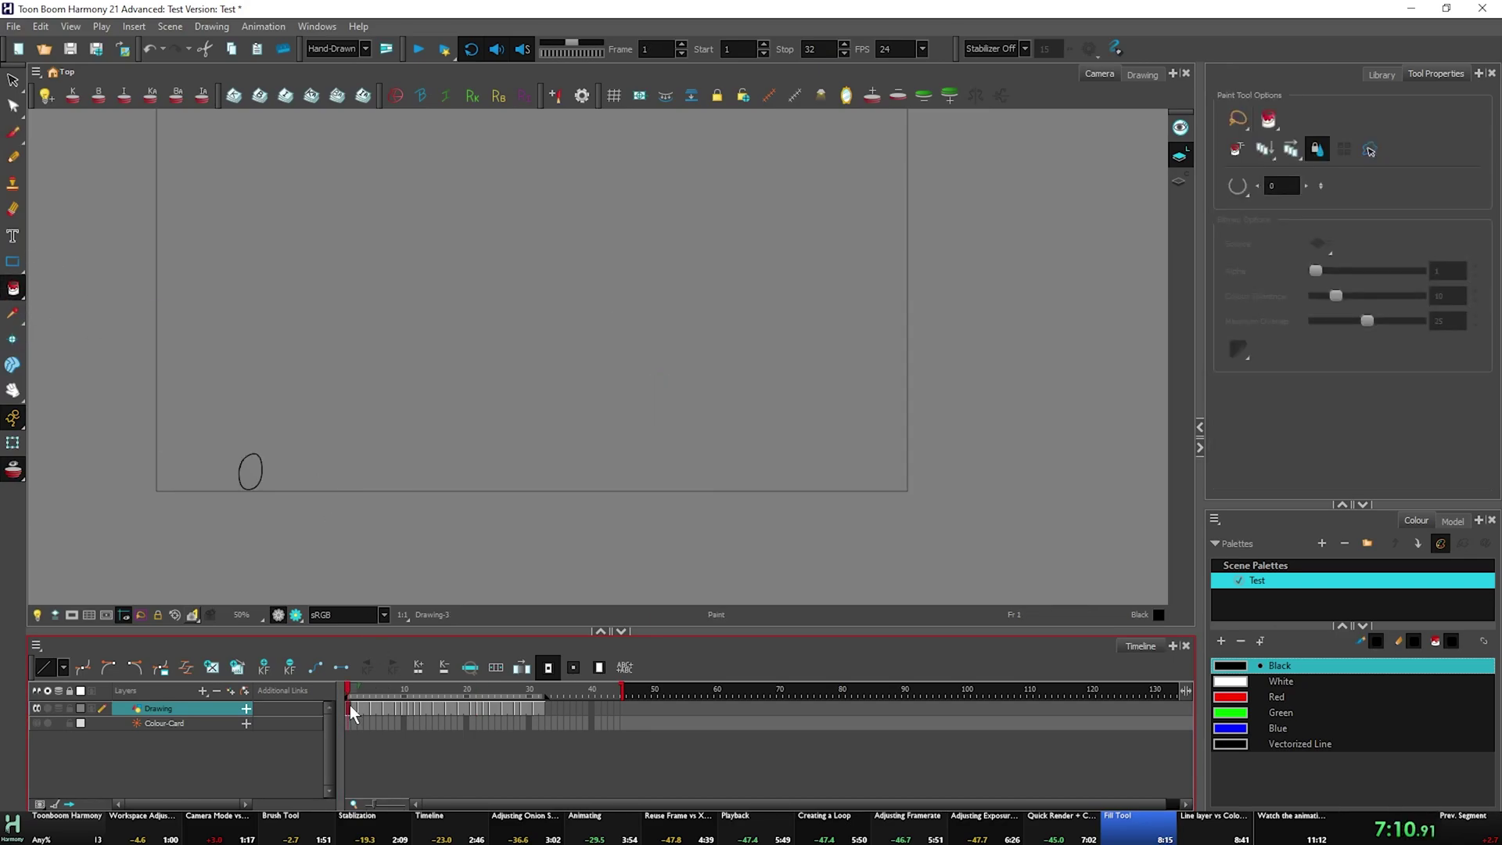
pyautogui.rightClick(1289, 748)
pyautogui.press('Escape')
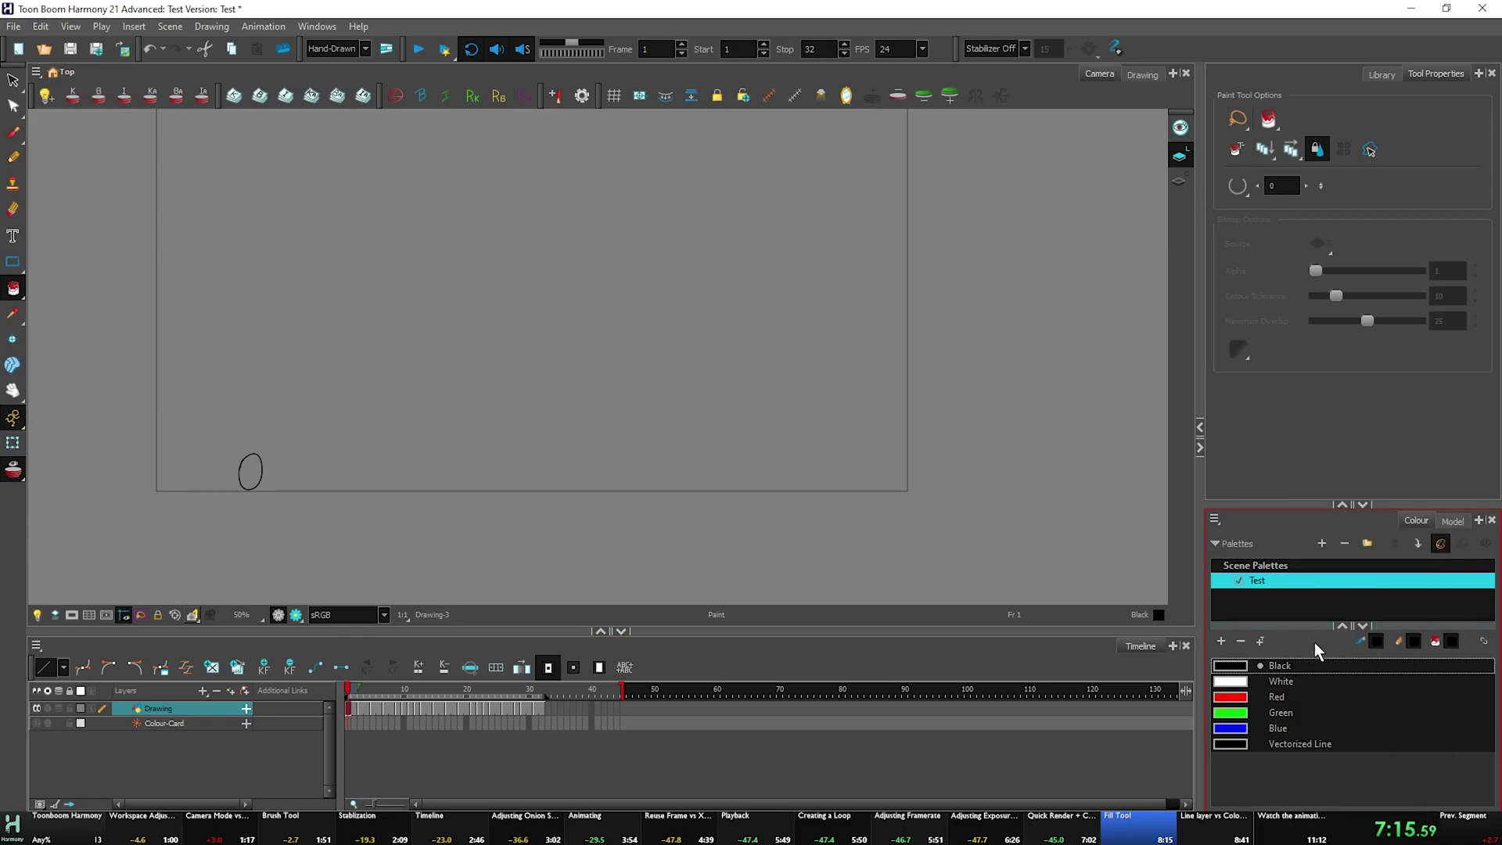
# Add a bright green New 0 swatch, fill the small oval, then undo the fill.
pyautogui.click(1222, 640)
pyautogui.doubleClick(1232, 759)
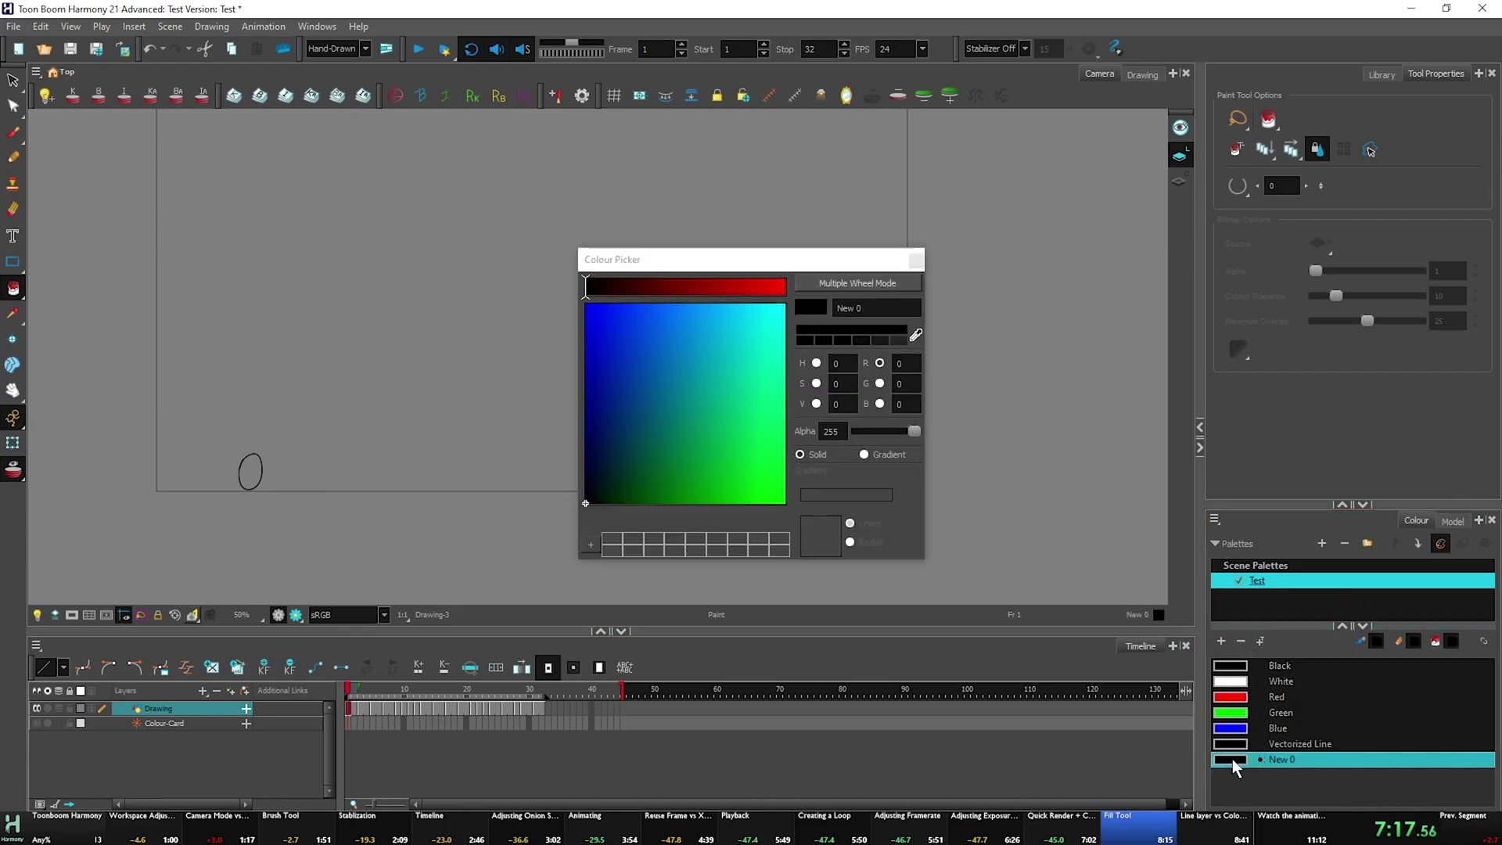
pyautogui.click(749, 412)
pyautogui.click(915, 260)
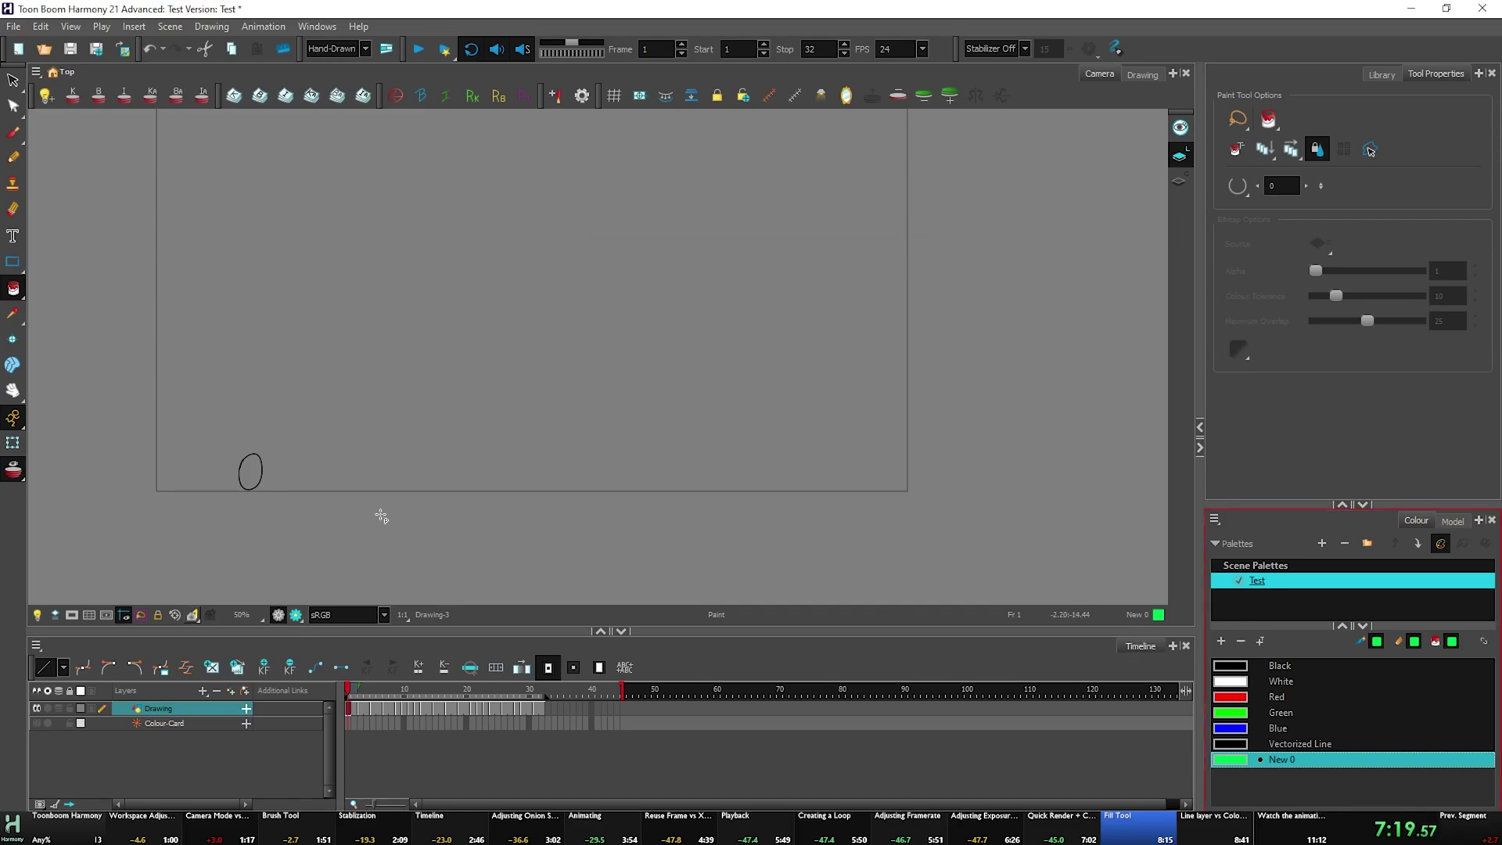
pyautogui.click(249, 477)
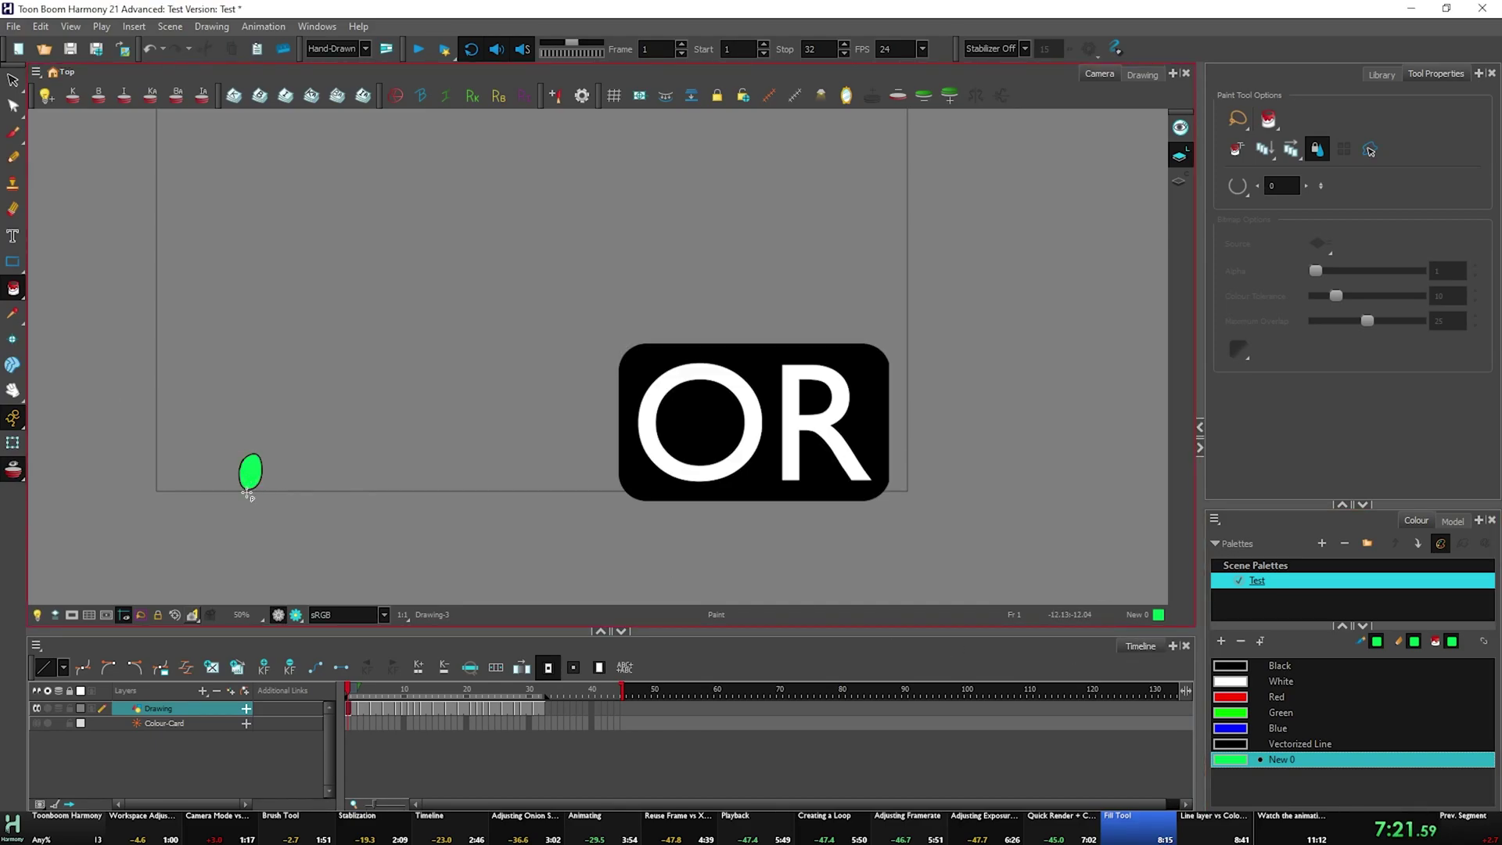
pyautogui.hotkey('ctrl', 'z')
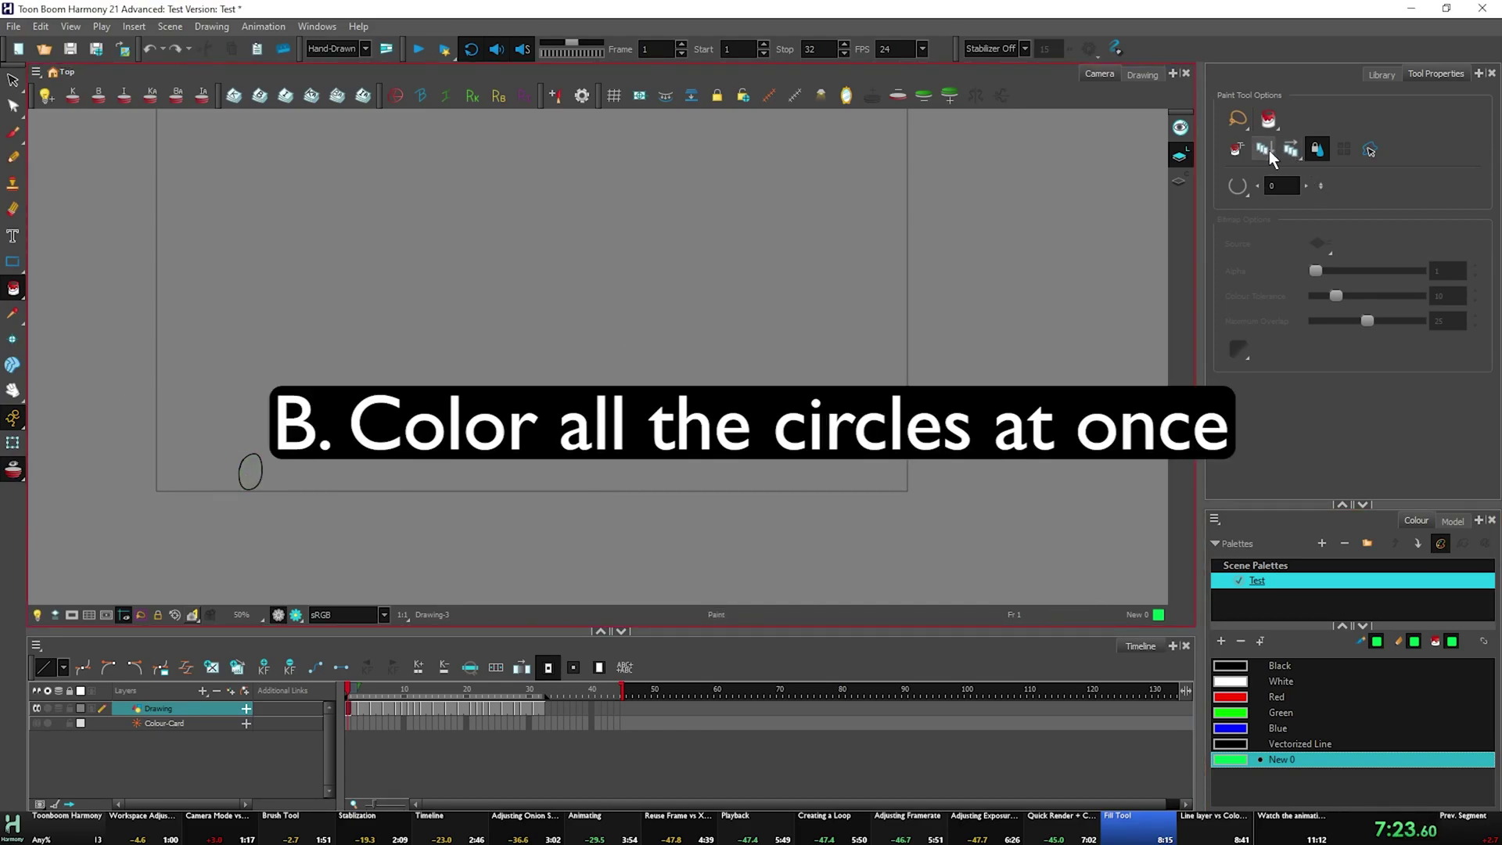
# Enable Apply to All Frames, lasso-fill the oval green, check other frames, then undo.
pyautogui.click(1291, 151)
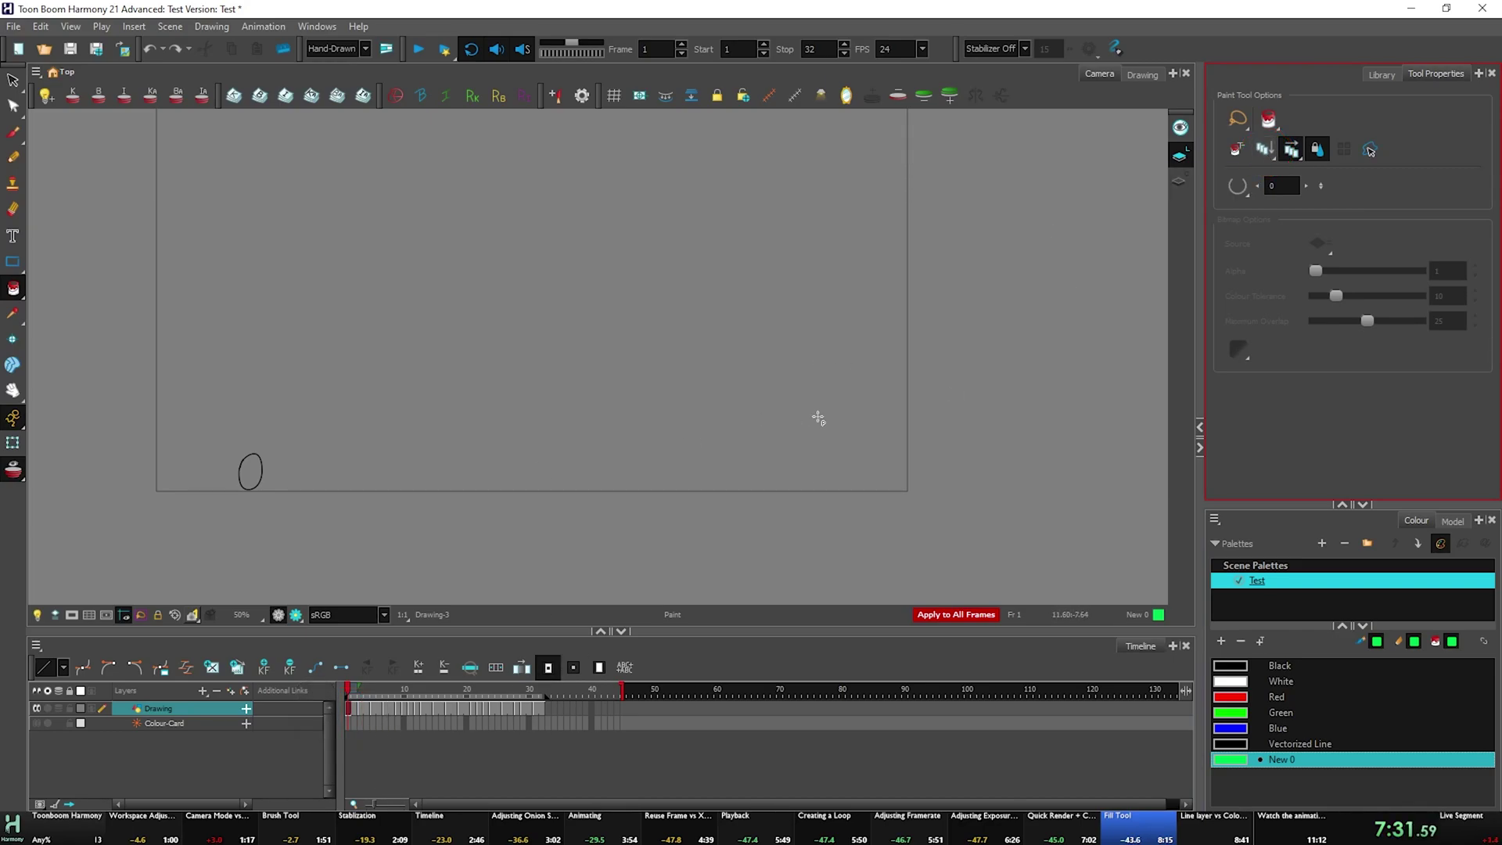
pyautogui.moveTo(946, 463)
pyautogui.mouseDown()
pyautogui.moveTo(654, 185)
pyautogui.moveTo(1057, 441)
pyautogui.mouseUp()
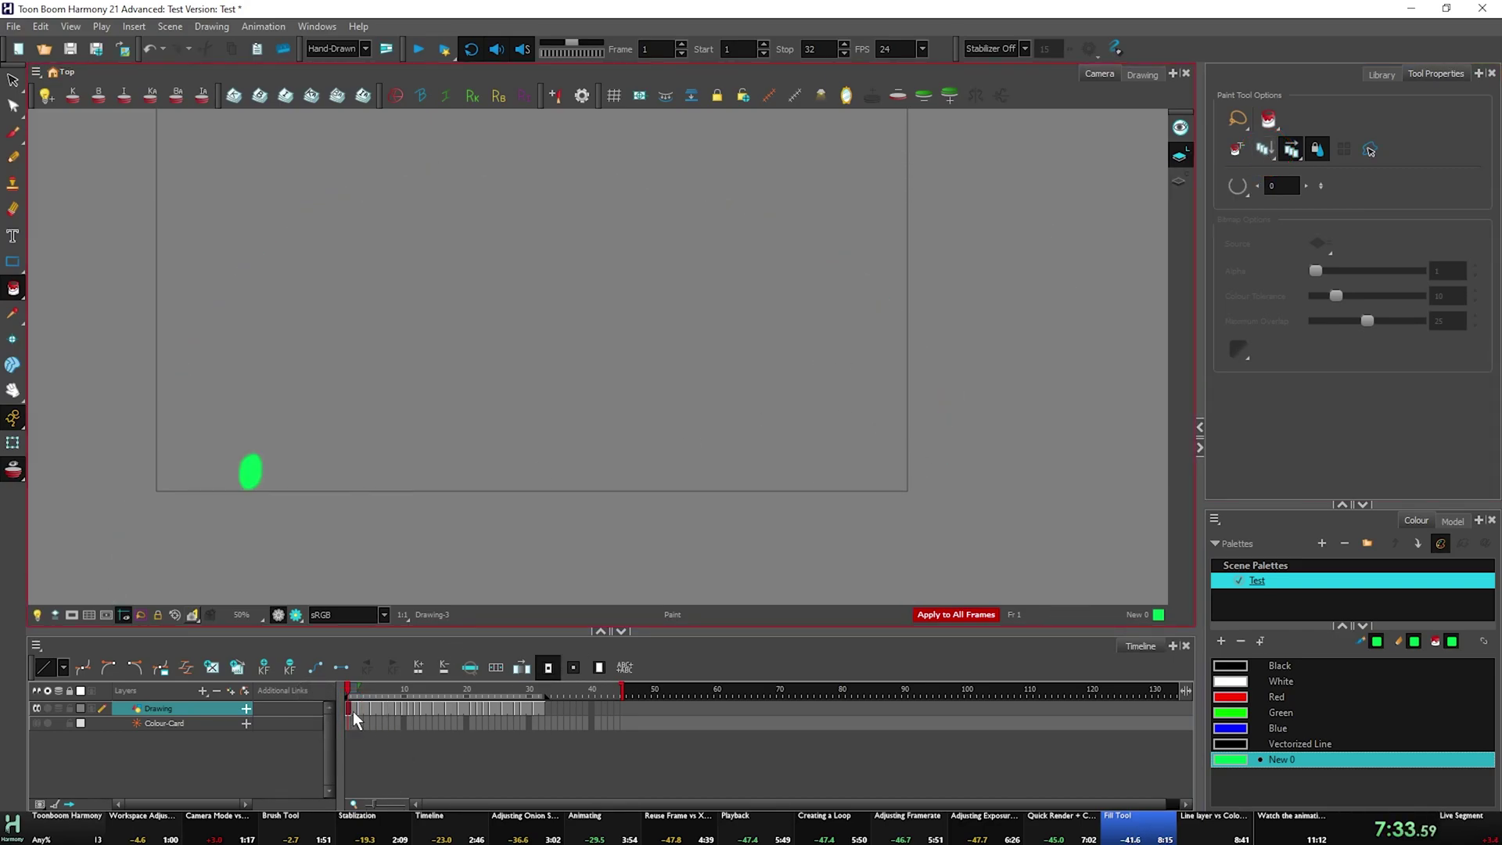
pyautogui.moveTo(350, 704)
pyautogui.mouseDown()
pyautogui.moveTo(456, 697)
pyautogui.moveTo(337, 698)
pyautogui.mouseUp()
pyautogui.hotkey('ctrl', 'z')
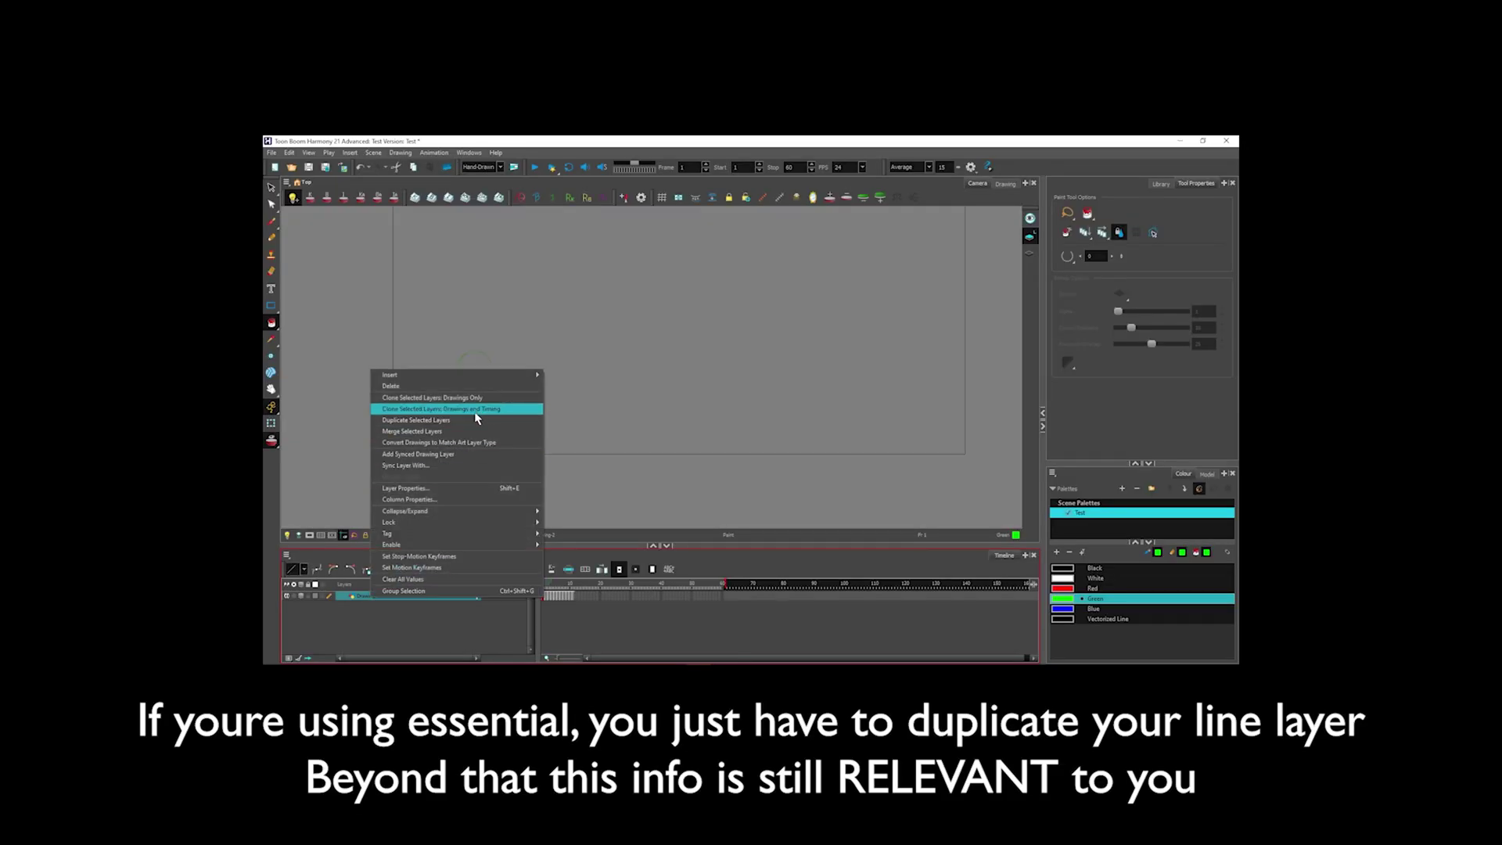
# Duplicate the line layer and name the copy Color_circle.
pyautogui.click(438, 413)
pyautogui.doubleClick(370, 607)
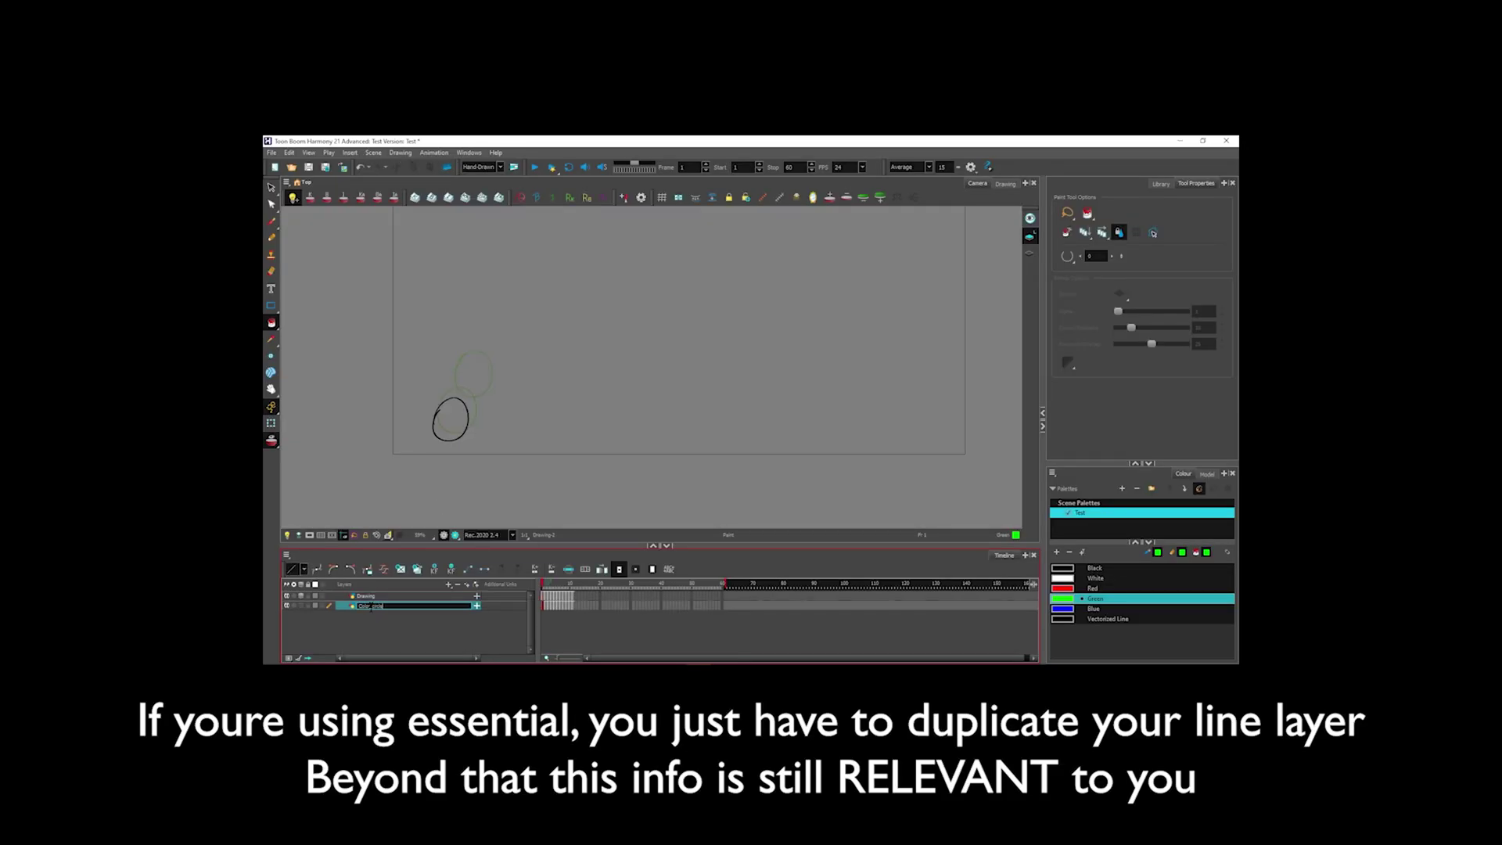
pyautogui.press('Return')
# Fill the circle green on every frame and lasso-select all ball outlines.
pyautogui.moveTo(920, 462); pyautogui.dragTo(376, 523)
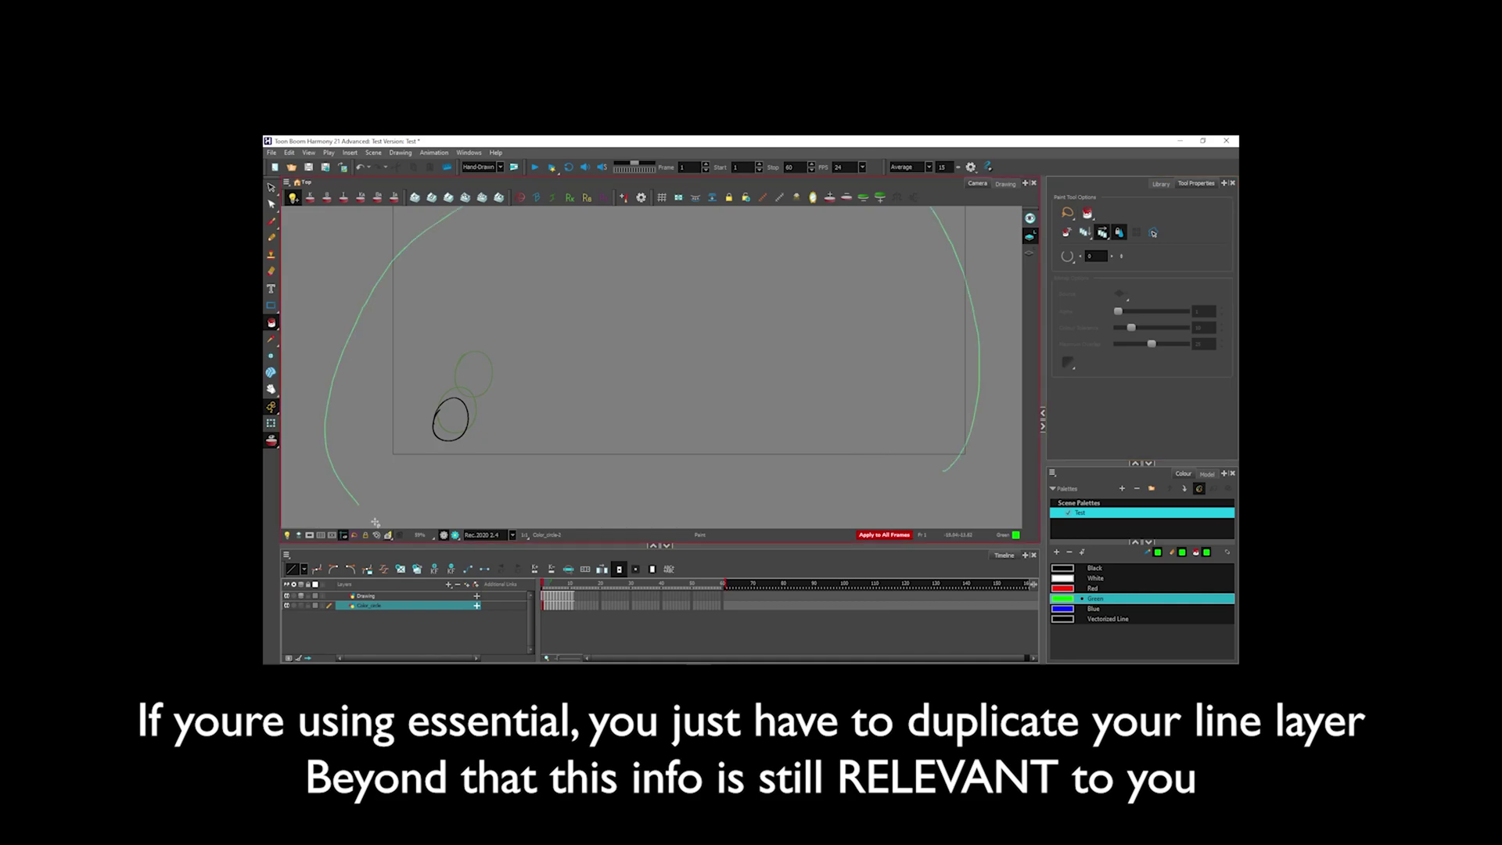
pyautogui.moveTo(545, 585)
pyautogui.mouseDown()
pyautogui.moveTo(568, 587)
pyautogui.moveTo(545, 586)
pyautogui.mouseUp()
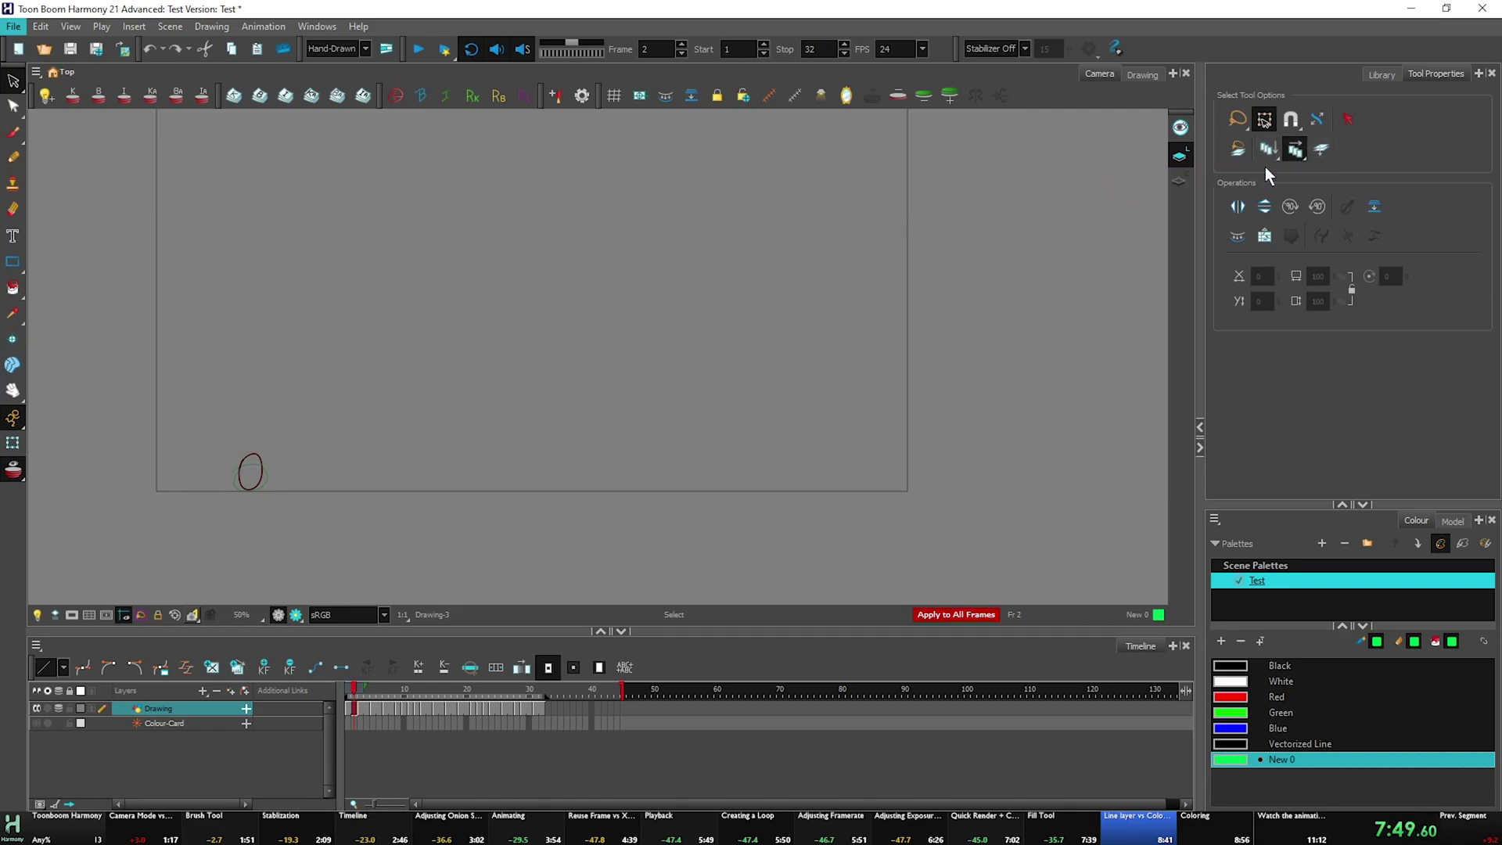
pyautogui.moveTo(969, 350)
pyautogui.mouseDown()
pyautogui.moveTo(50, 185)
pyautogui.moveTo(935, 440)
pyautogui.mouseUp()
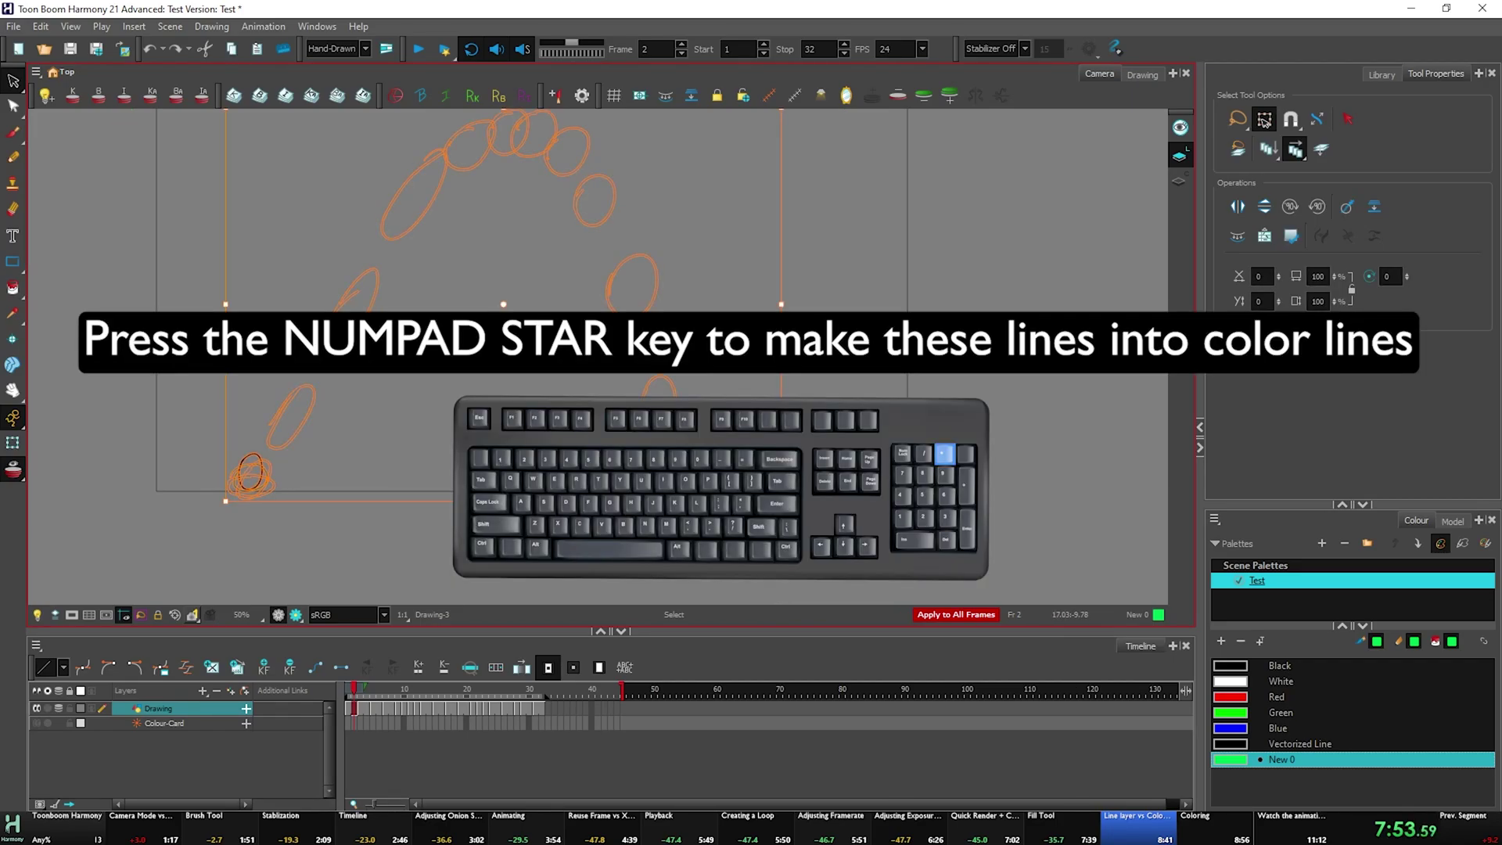
# Convert the outlines to colour lines, paint-fill the balls, and erase a stray dark stroke.
pyautogui.press('KP_Multiply')
pyautogui.click(1178, 183)
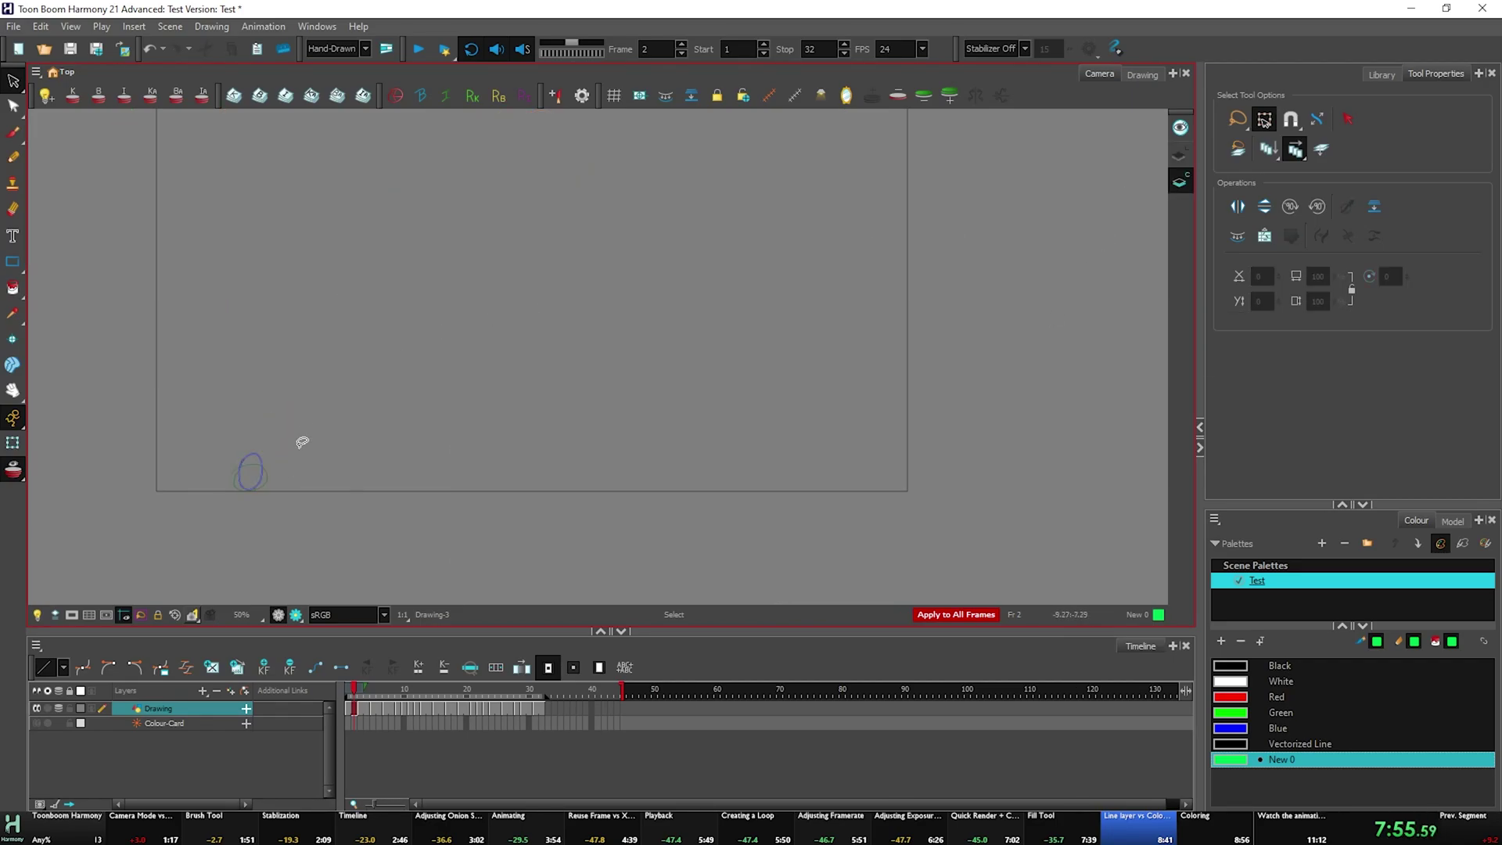
pyautogui.click(13, 289)
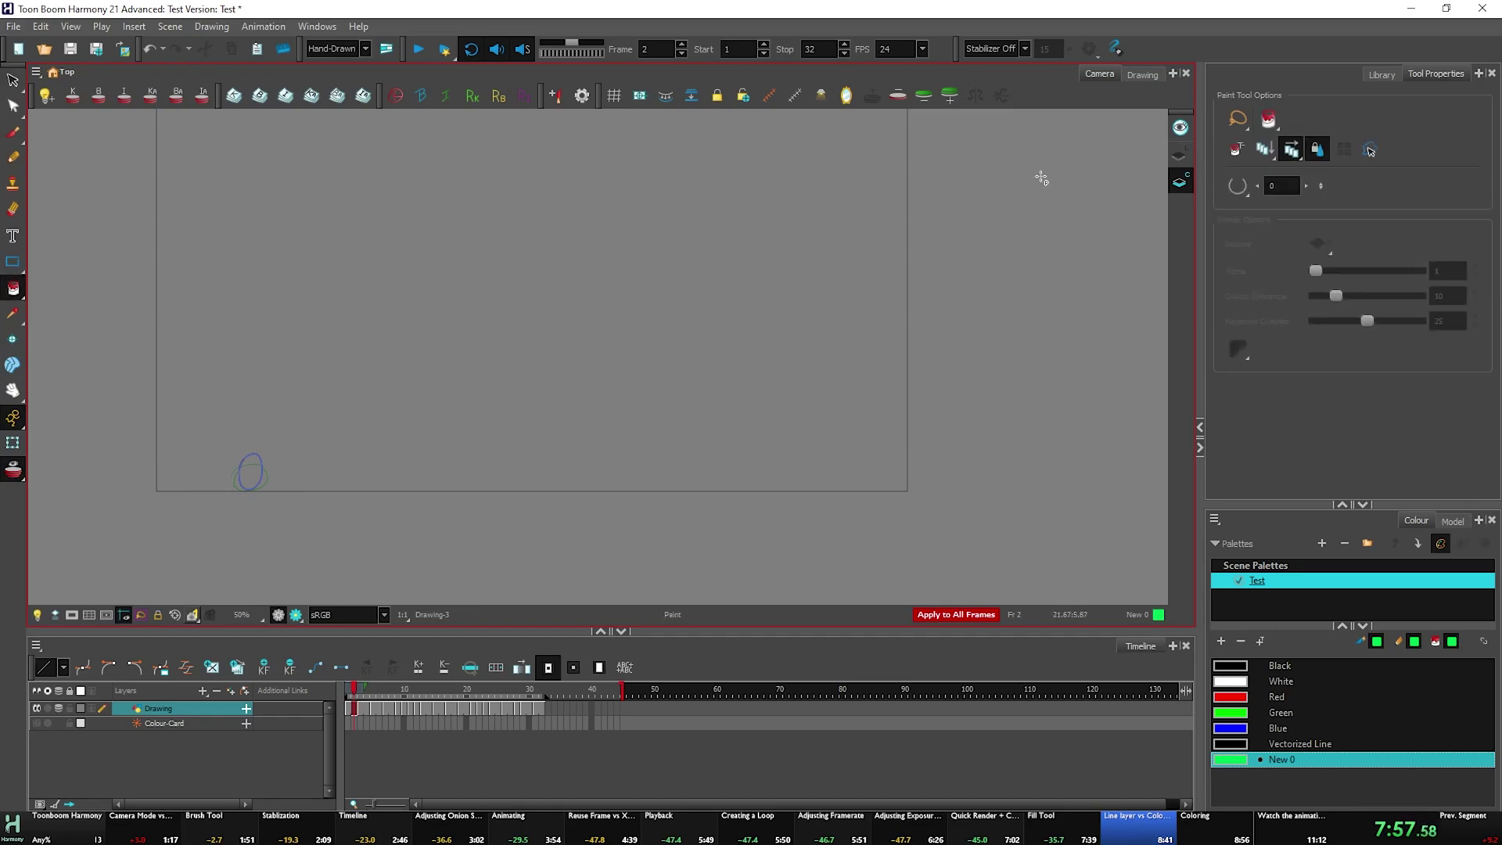
pyautogui.moveTo(1054, 456); pyautogui.dragTo(7, 669)
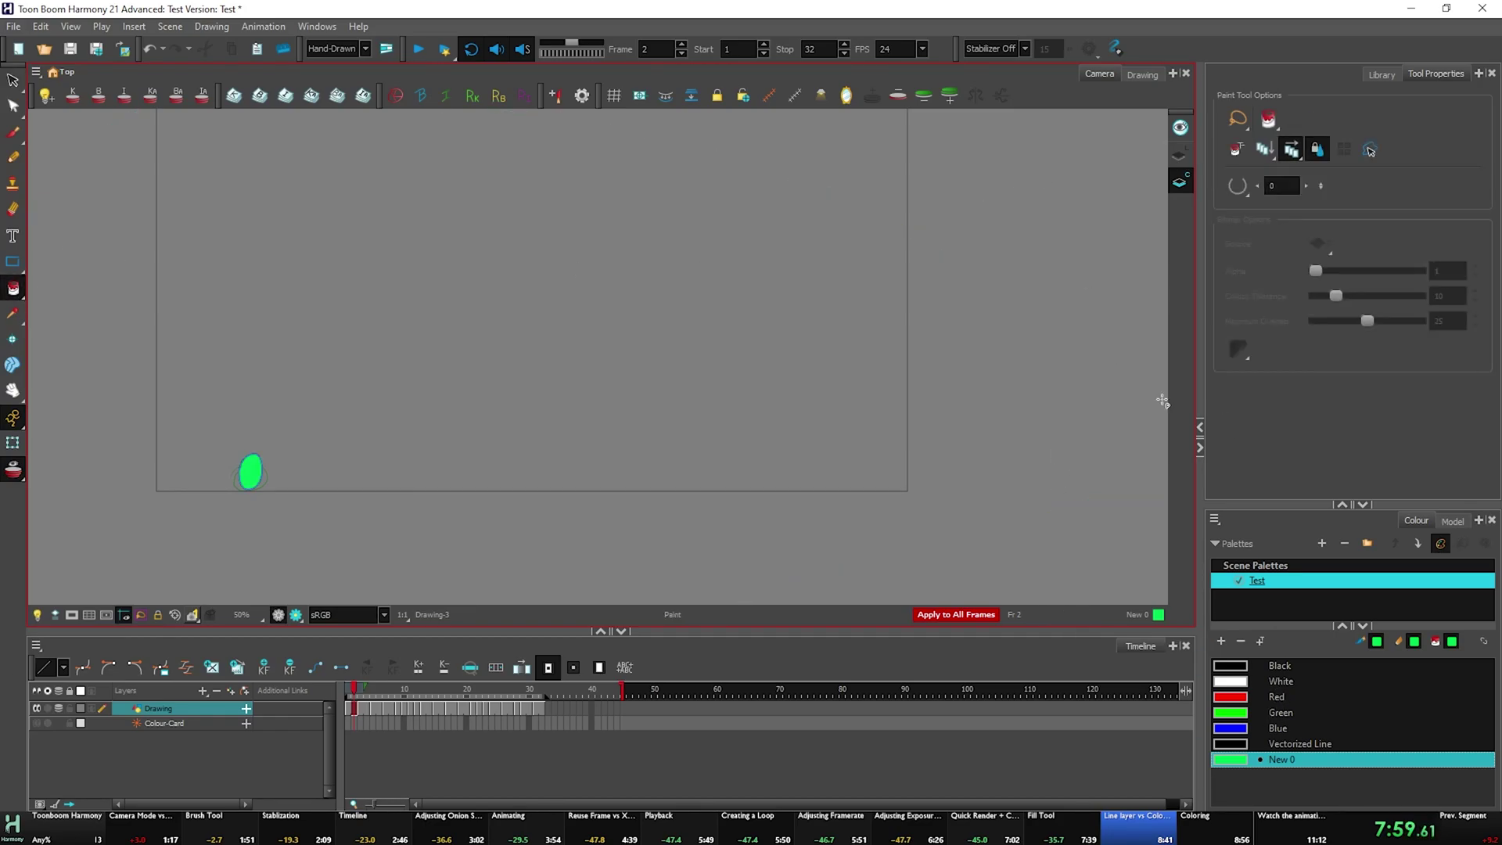
pyautogui.press('l')
pyautogui.scroll(2, 343, 422)
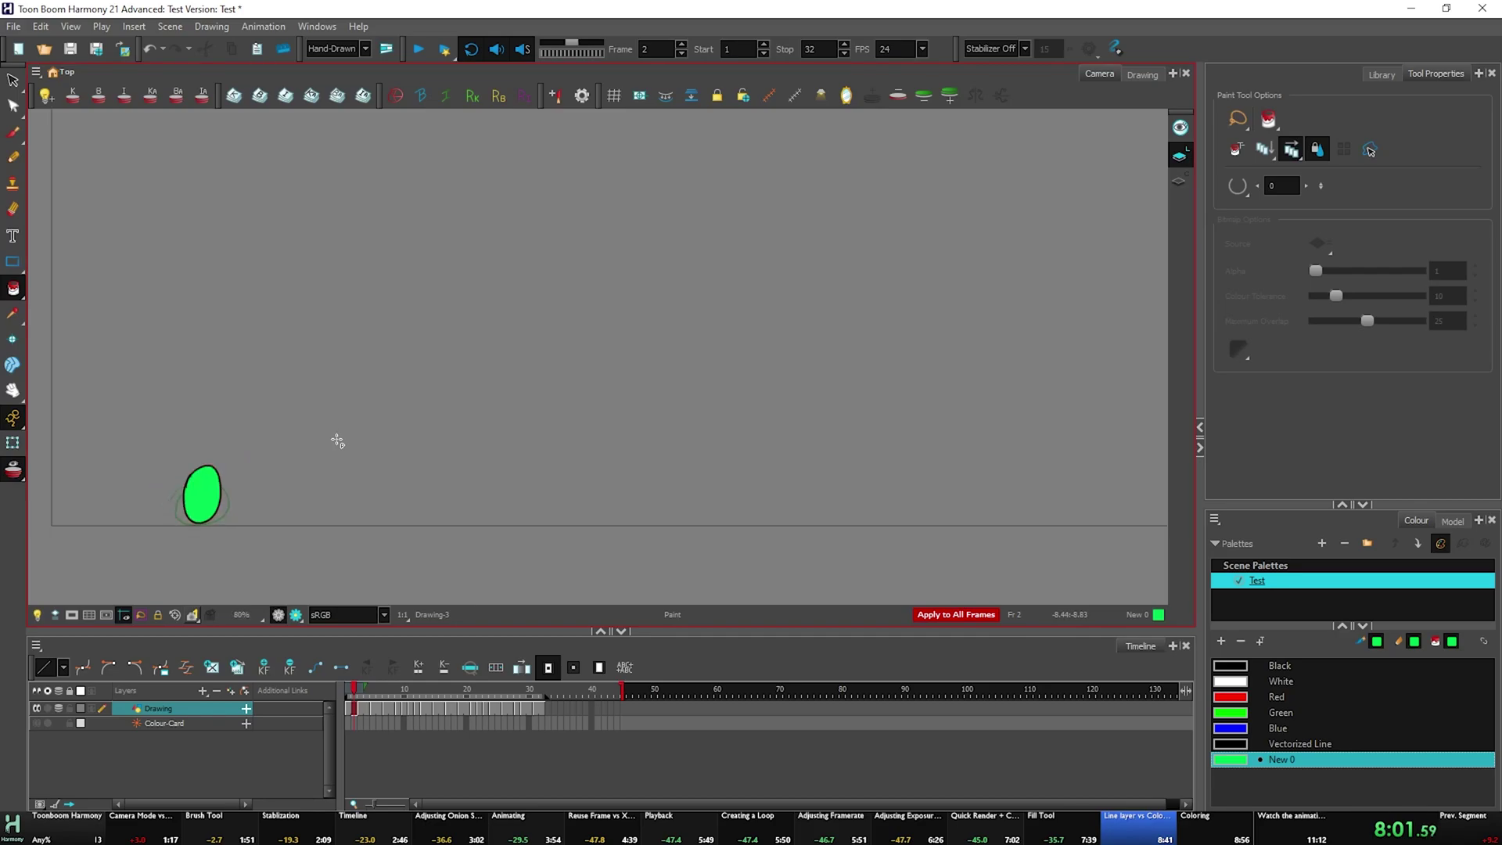
pyautogui.moveTo(366, 693); pyautogui.dragTo(405, 690)
pyautogui.scroll(1, 337, 232)
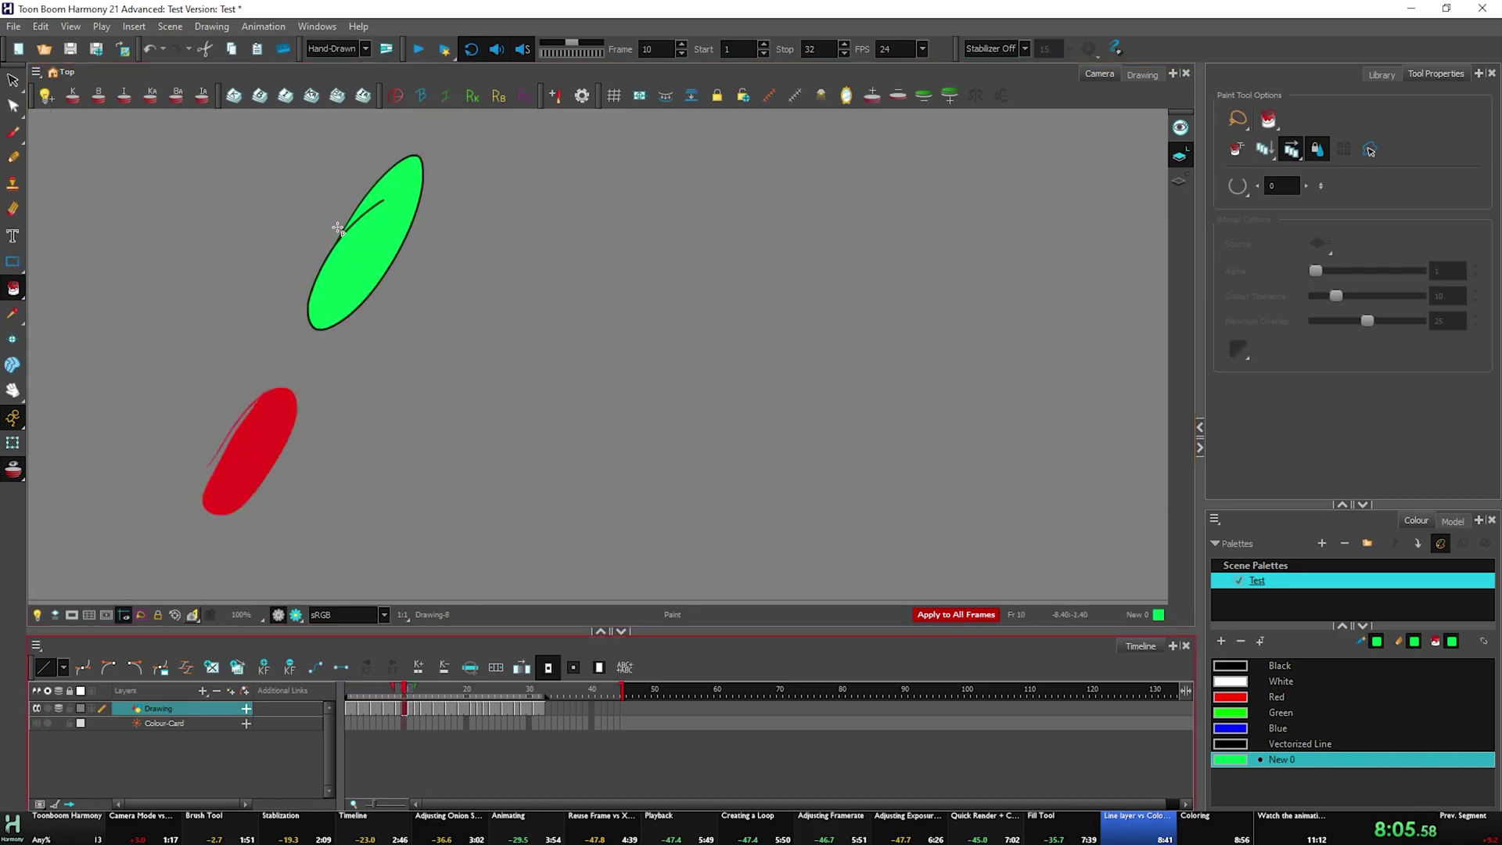
pyautogui.moveTo(342, 226)
pyautogui.mouseDown()
pyautogui.moveTo(380, 200)
pyautogui.moveTo(367, 204)
pyautogui.mouseUp()
pyautogui.hotkey('alt', 'i')
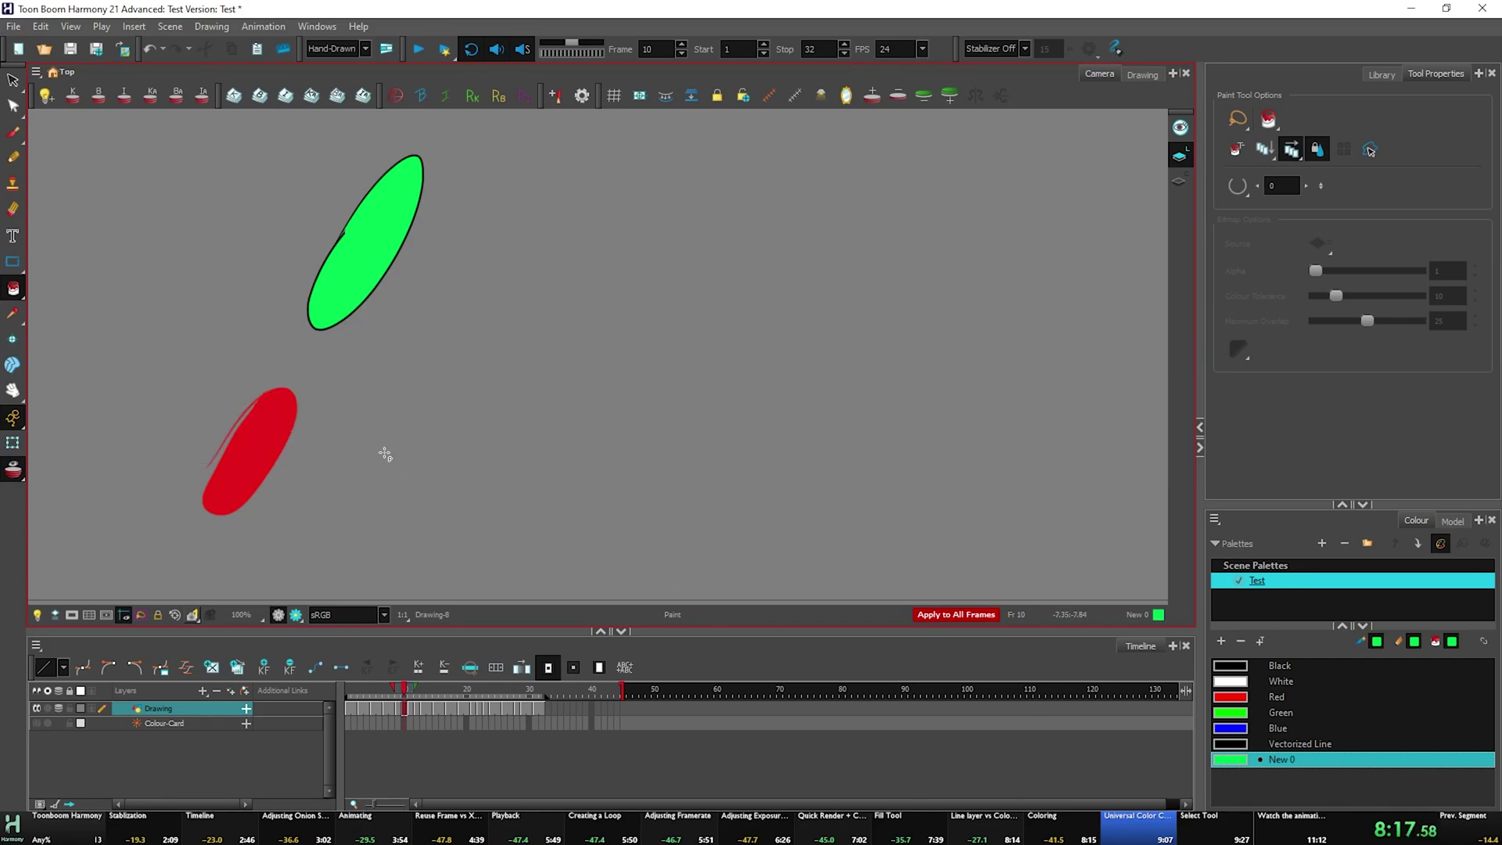
# Recolour the New 0 swatch from green to teal.
pyautogui.scroll(-3, 386, 452)
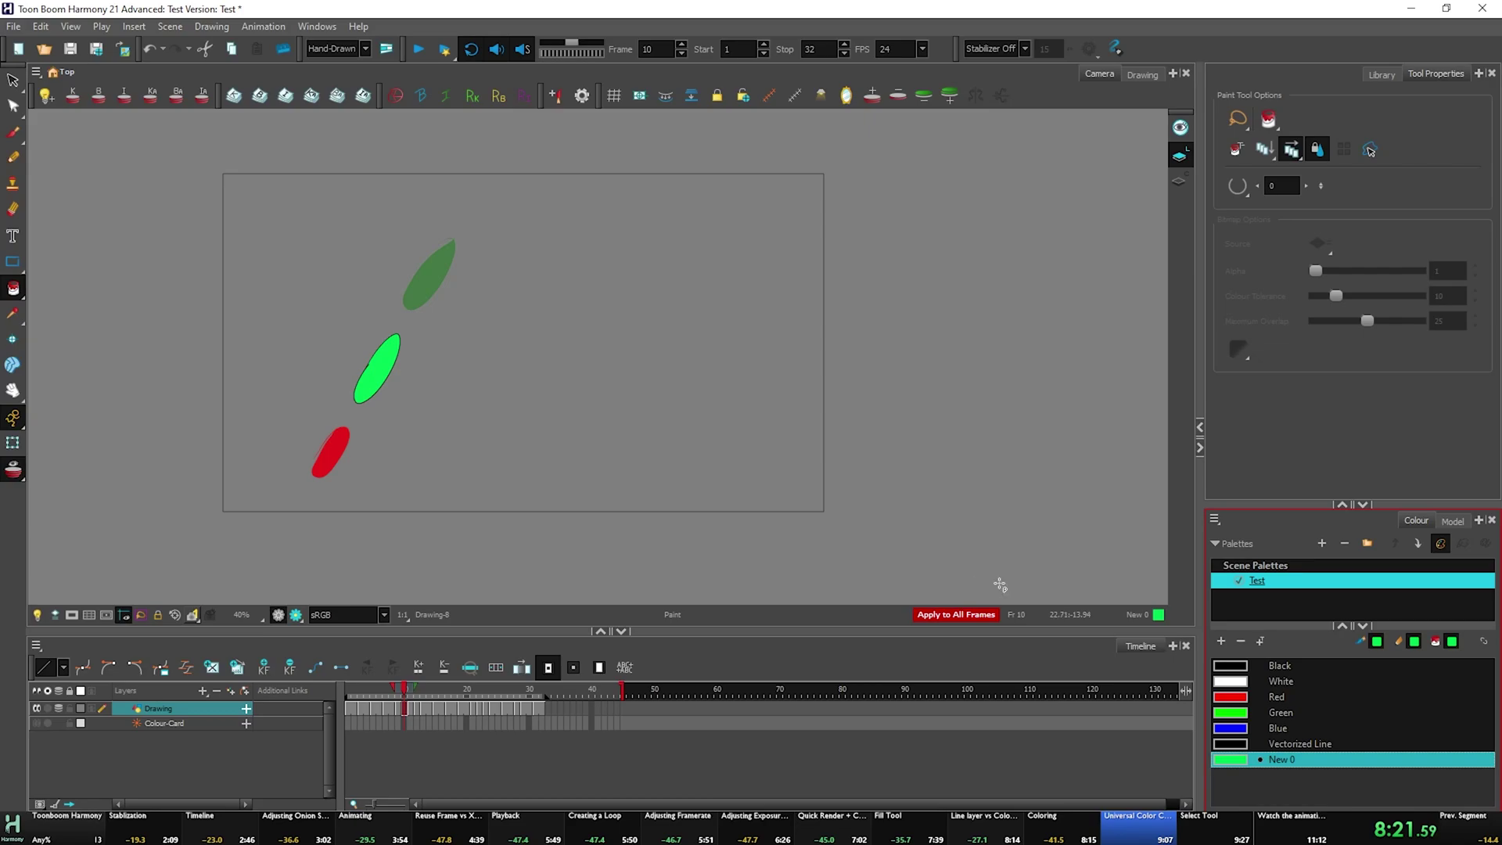
pyautogui.doubleClick(1243, 764)
pyautogui.moveTo(694, 431); pyautogui.dragTo(676, 404)
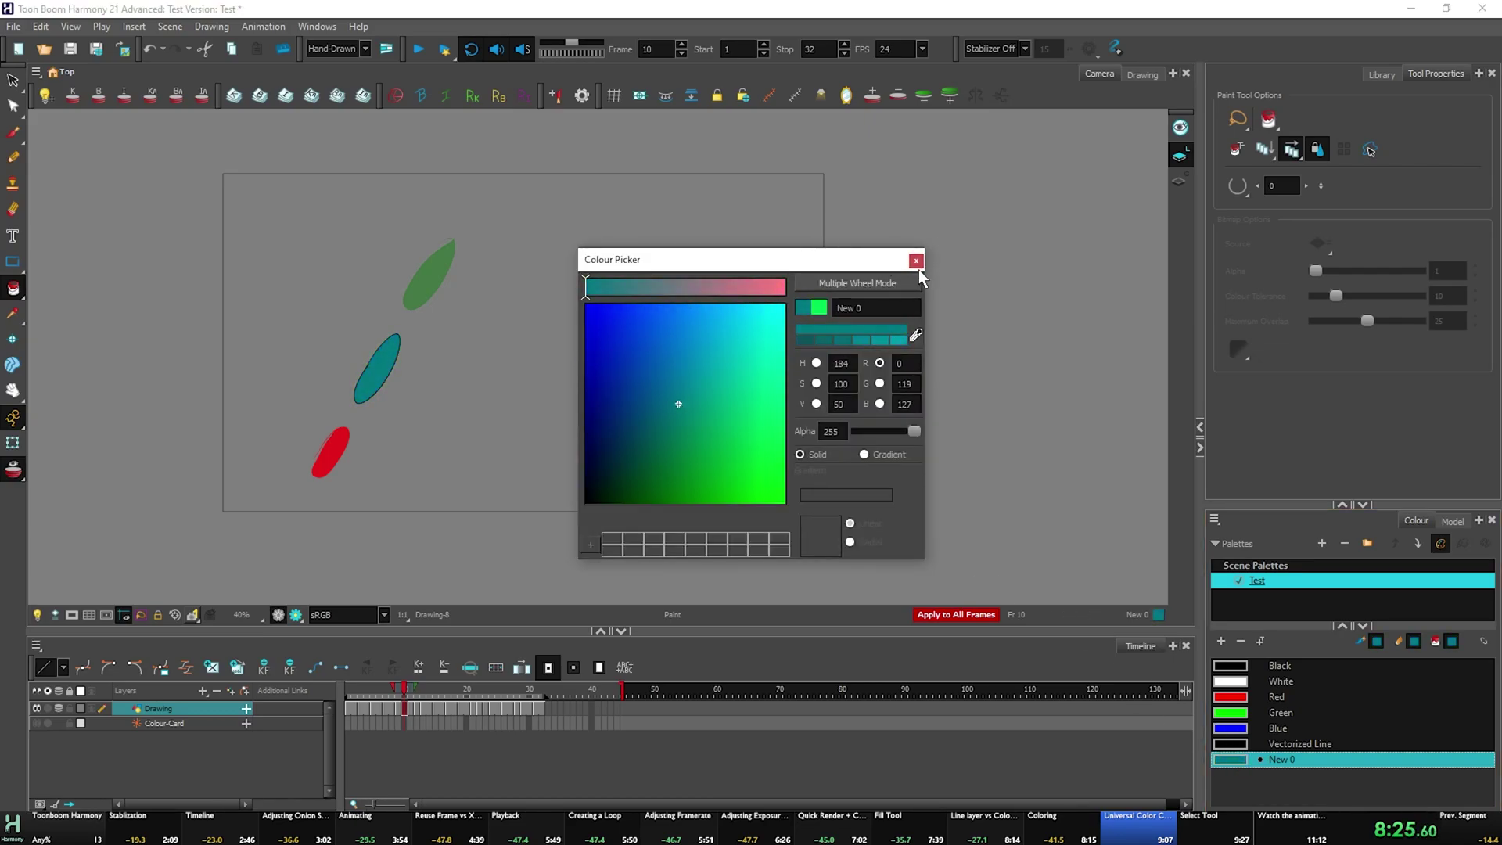
pyautogui.click(915, 260)
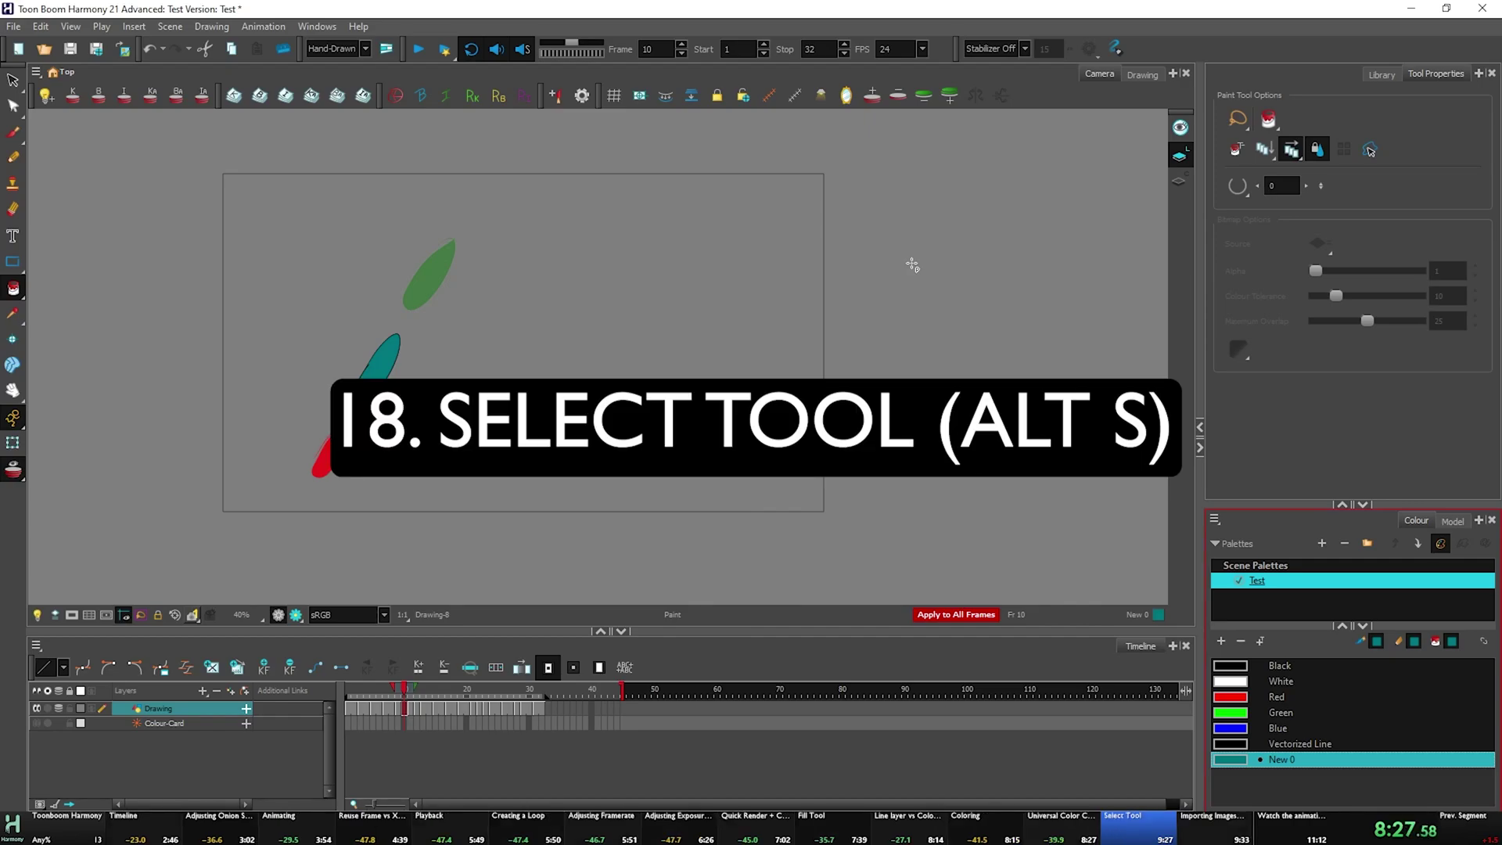
# Select all strokes with the Select tool and delete the ball outlines.
pyautogui.click(12, 79)
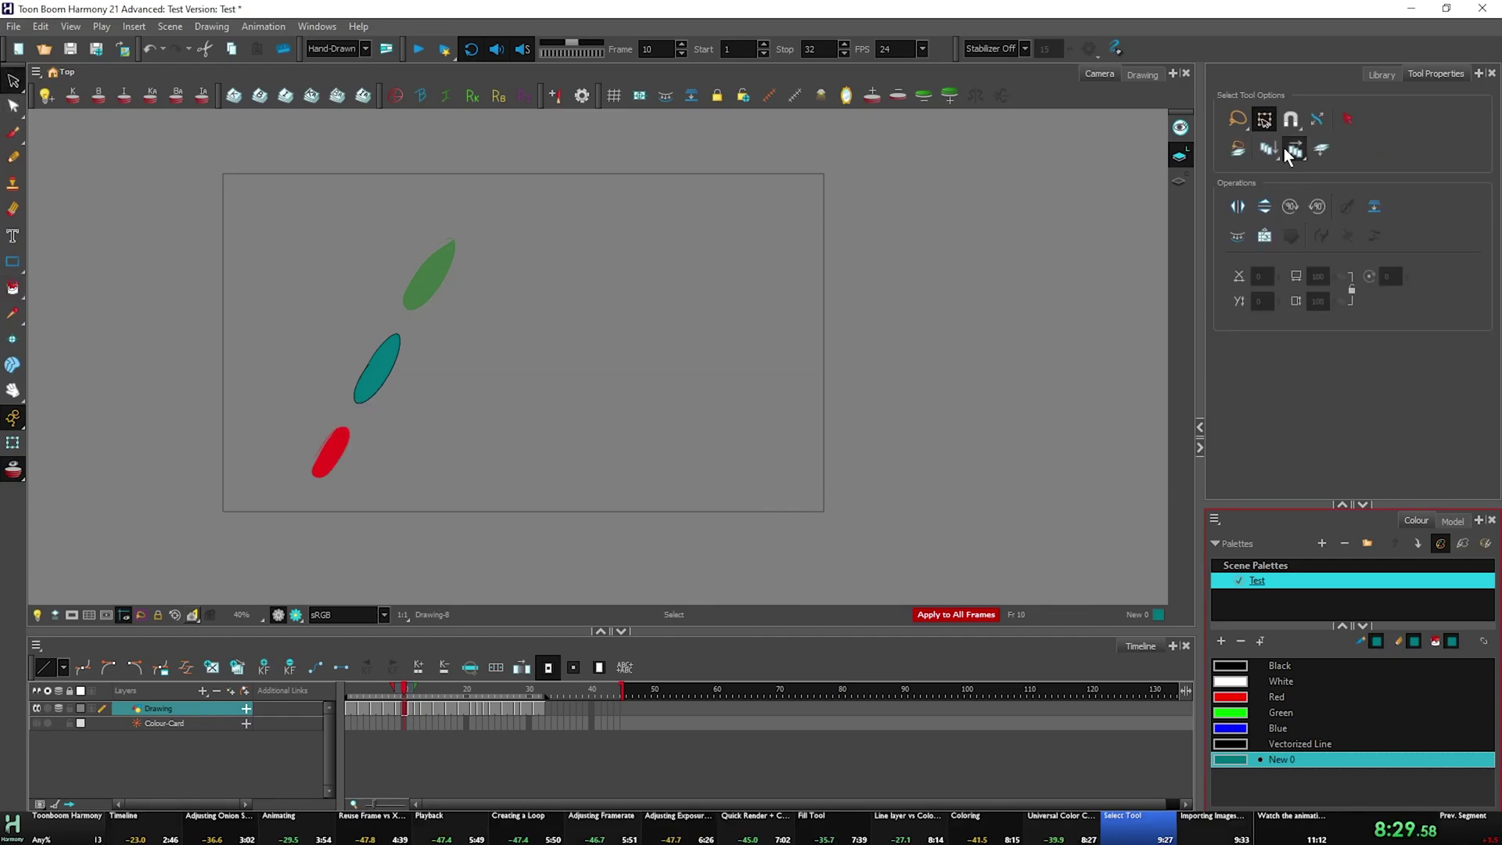
pyautogui.moveTo(987, 288)
pyautogui.mouseDown()
pyautogui.moveTo(278, 283)
pyautogui.moveTo(1026, 295)
pyautogui.mouseUp()
pyautogui.press('Delete')
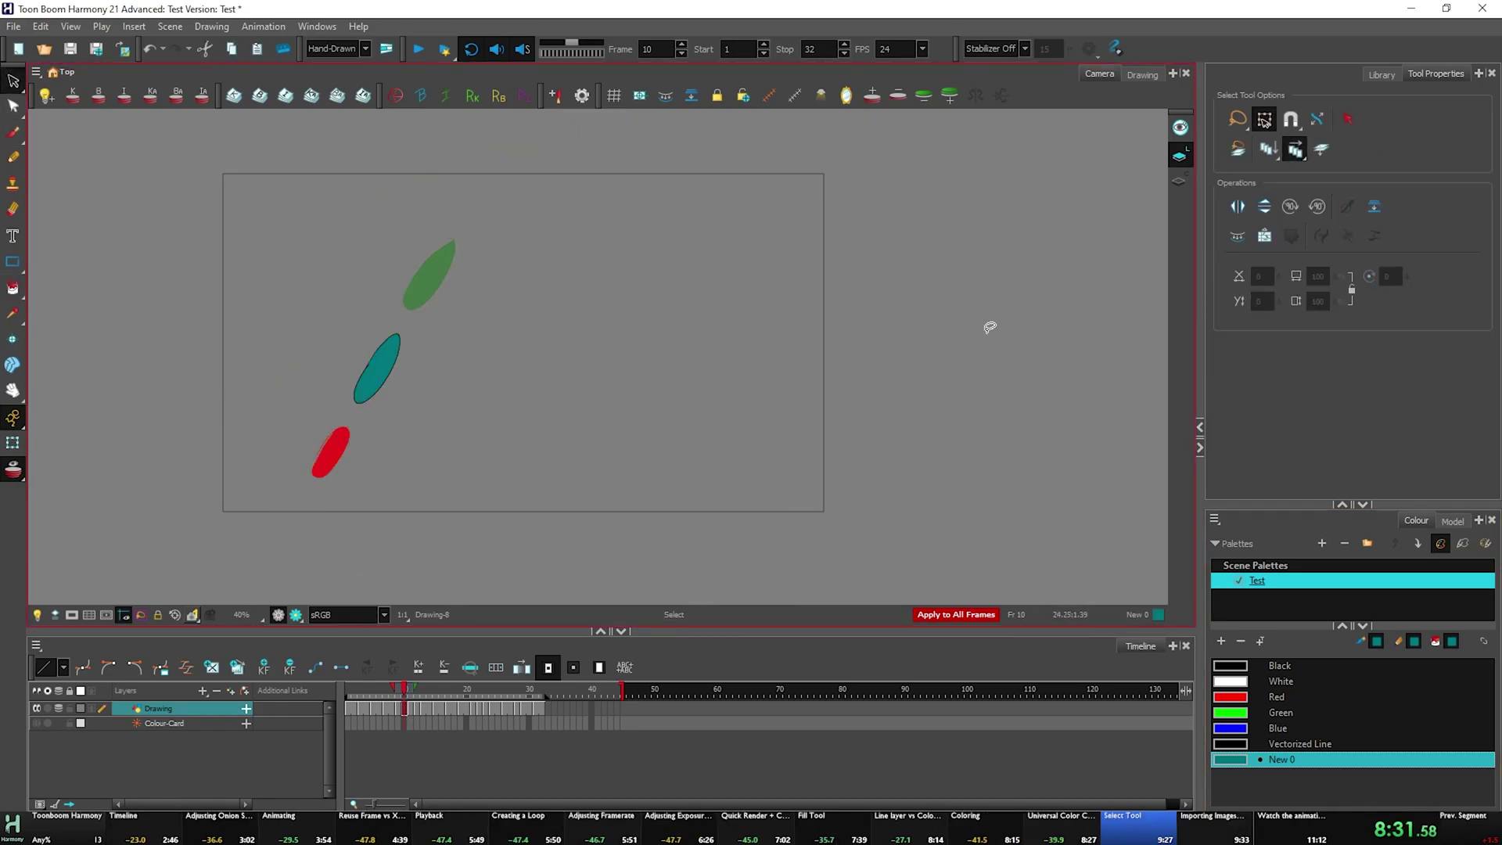
# Enable Apply to Line and Colour Art, test-scale the drawings, undo, and restore plain selection.
pyautogui.click(1323, 148)
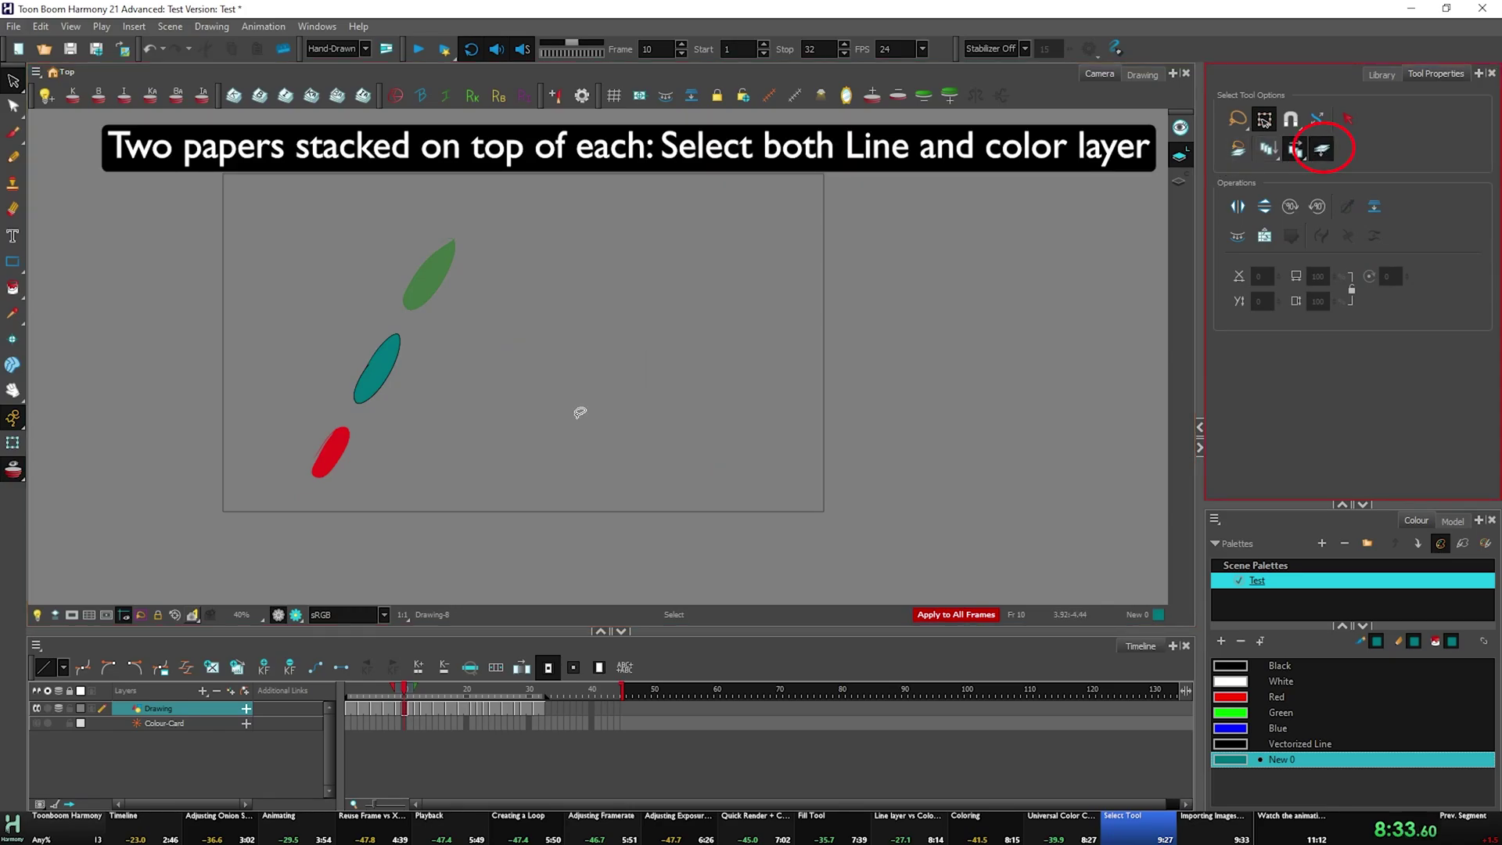
pyautogui.click(404, 318)
pyautogui.click(716, 348)
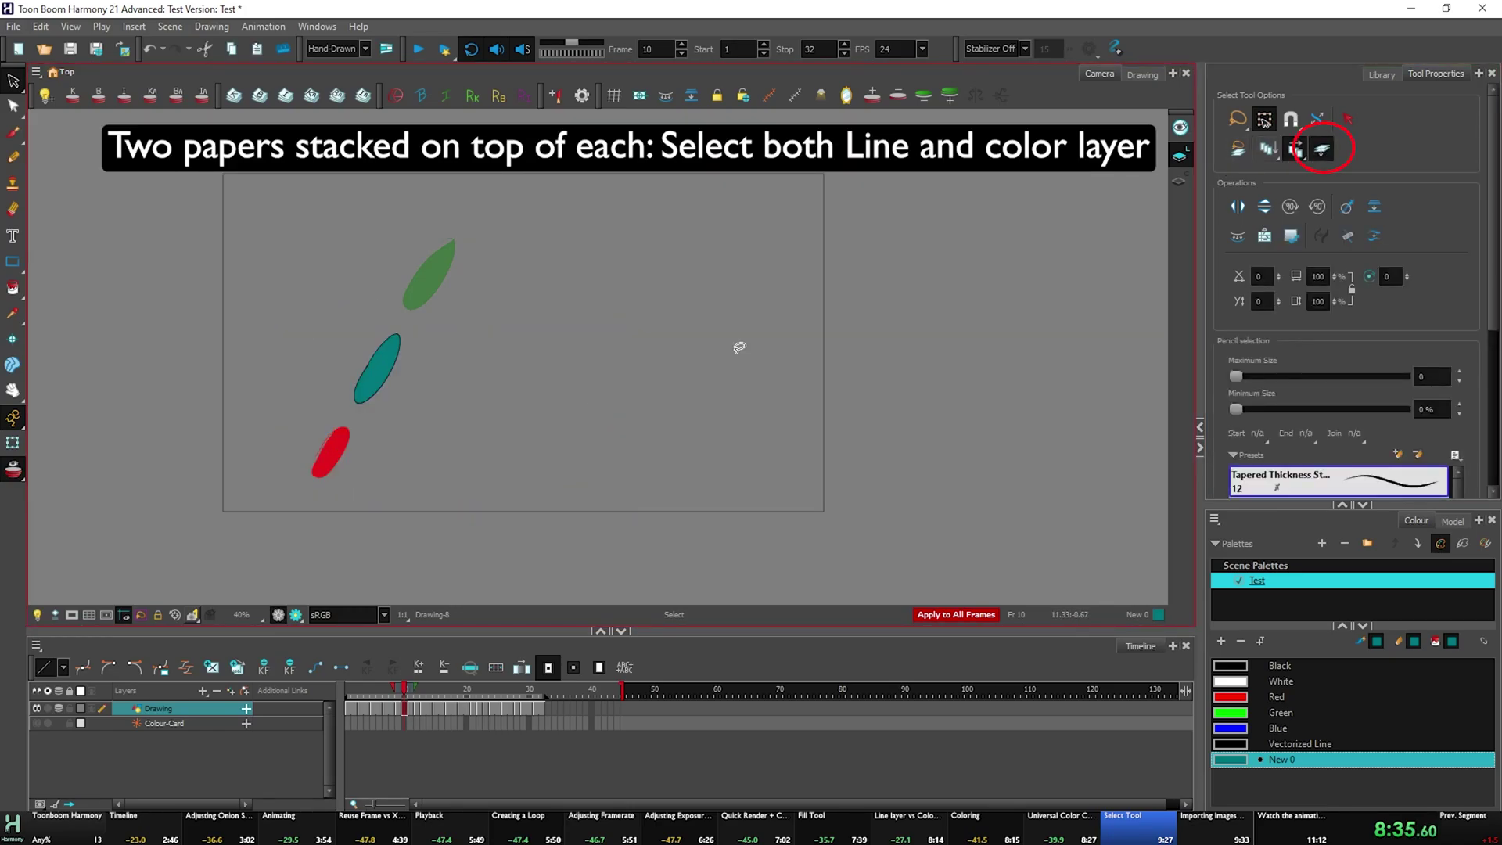
pyautogui.click(1275, 146)
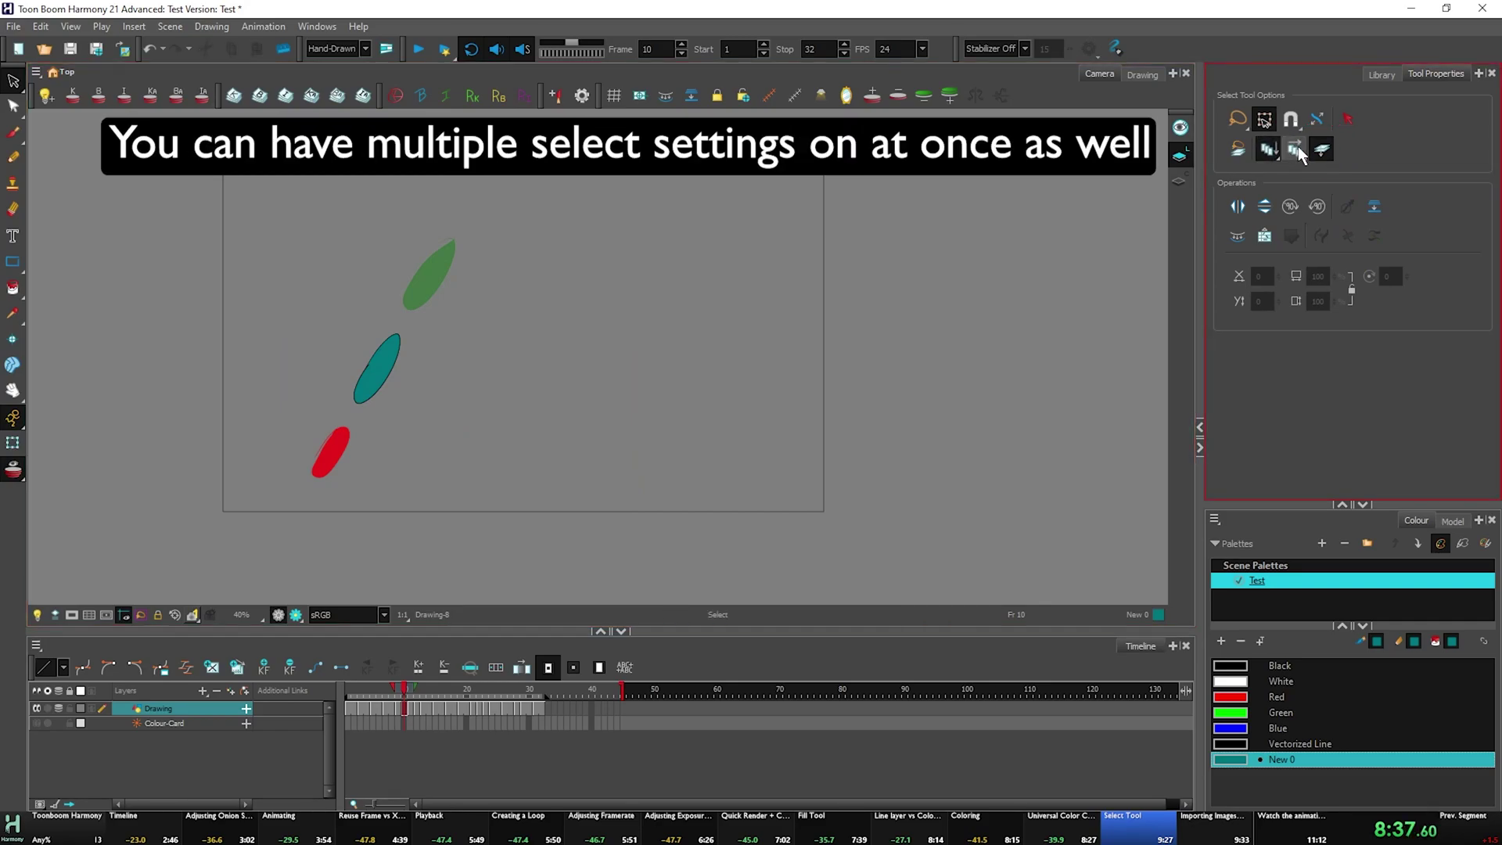
pyautogui.click(1269, 150)
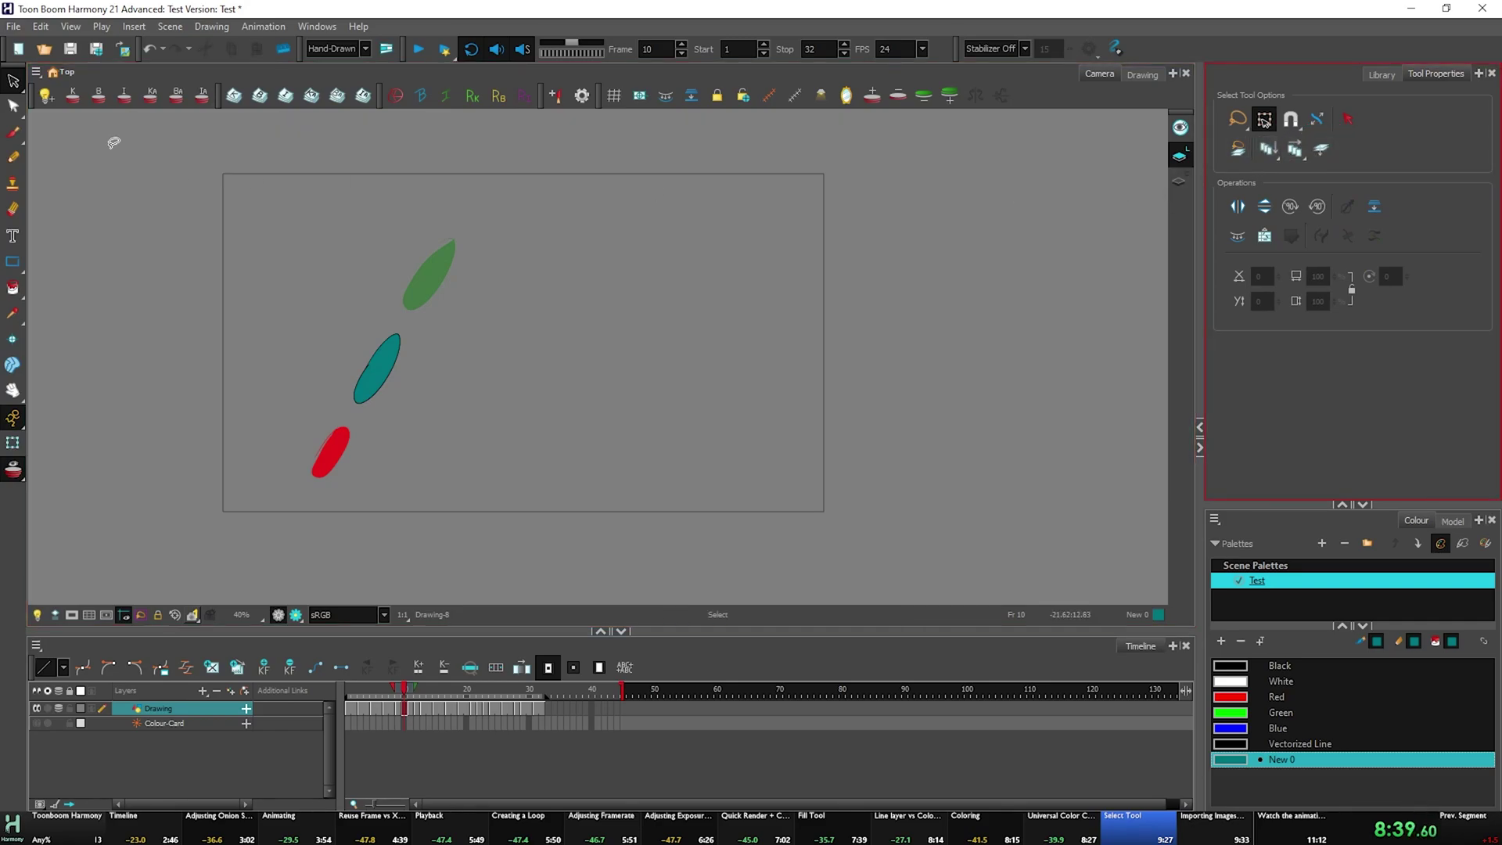
pyautogui.moveTo(13, 81); pyautogui.dragTo(75, 130)
pyautogui.moveTo(401, 338); pyautogui.dragTo(493, 208)
pyautogui.hotkey('ctrl', 'z')
pyautogui.moveTo(14, 81); pyautogui.dragTo(47, 82)
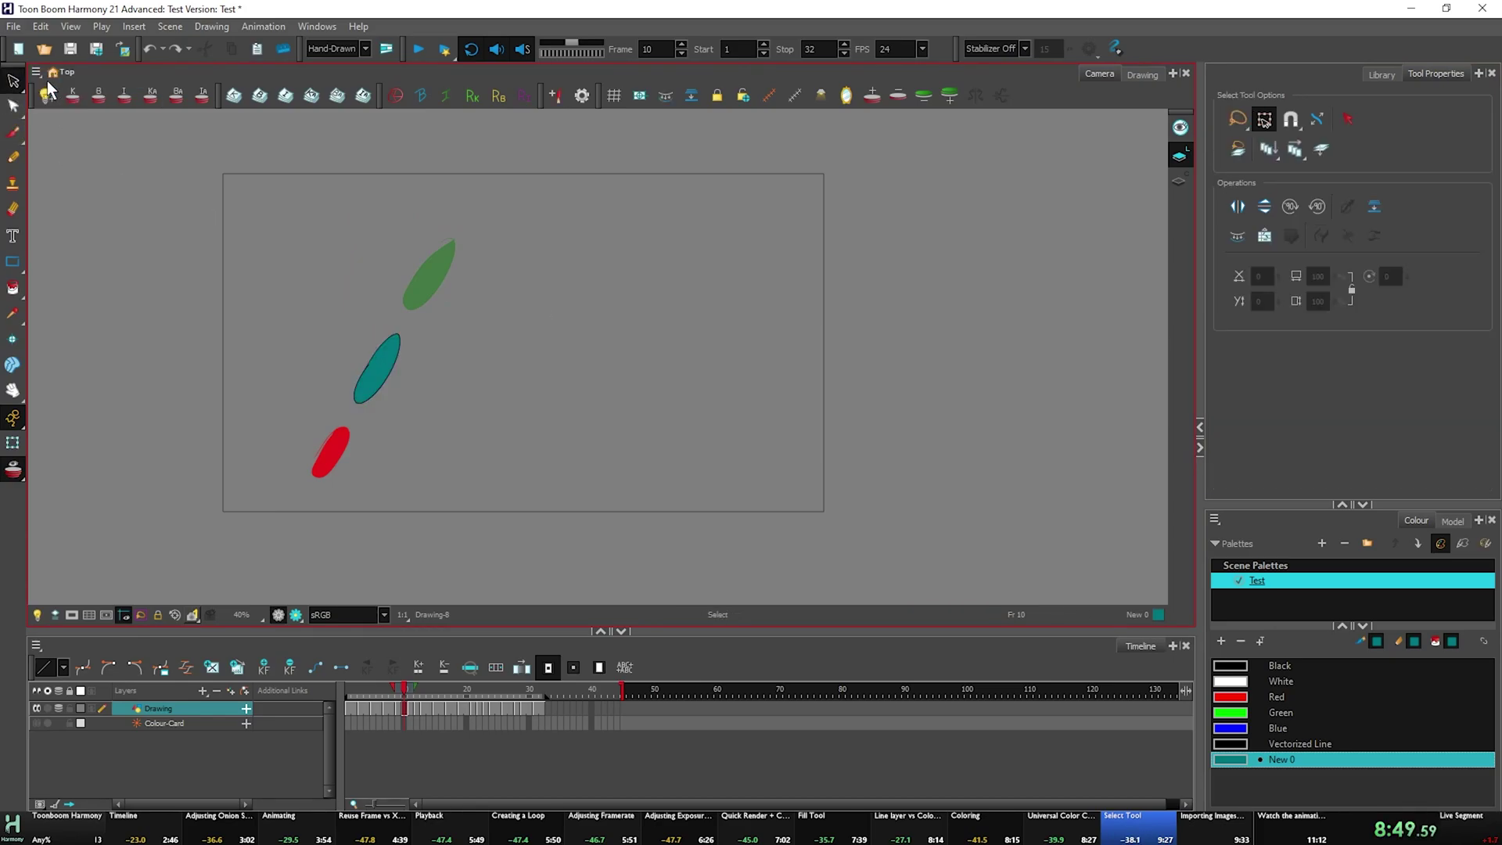
# Import the face image, then drag the scene end back to frame 32.
pyautogui.click(14, 29)
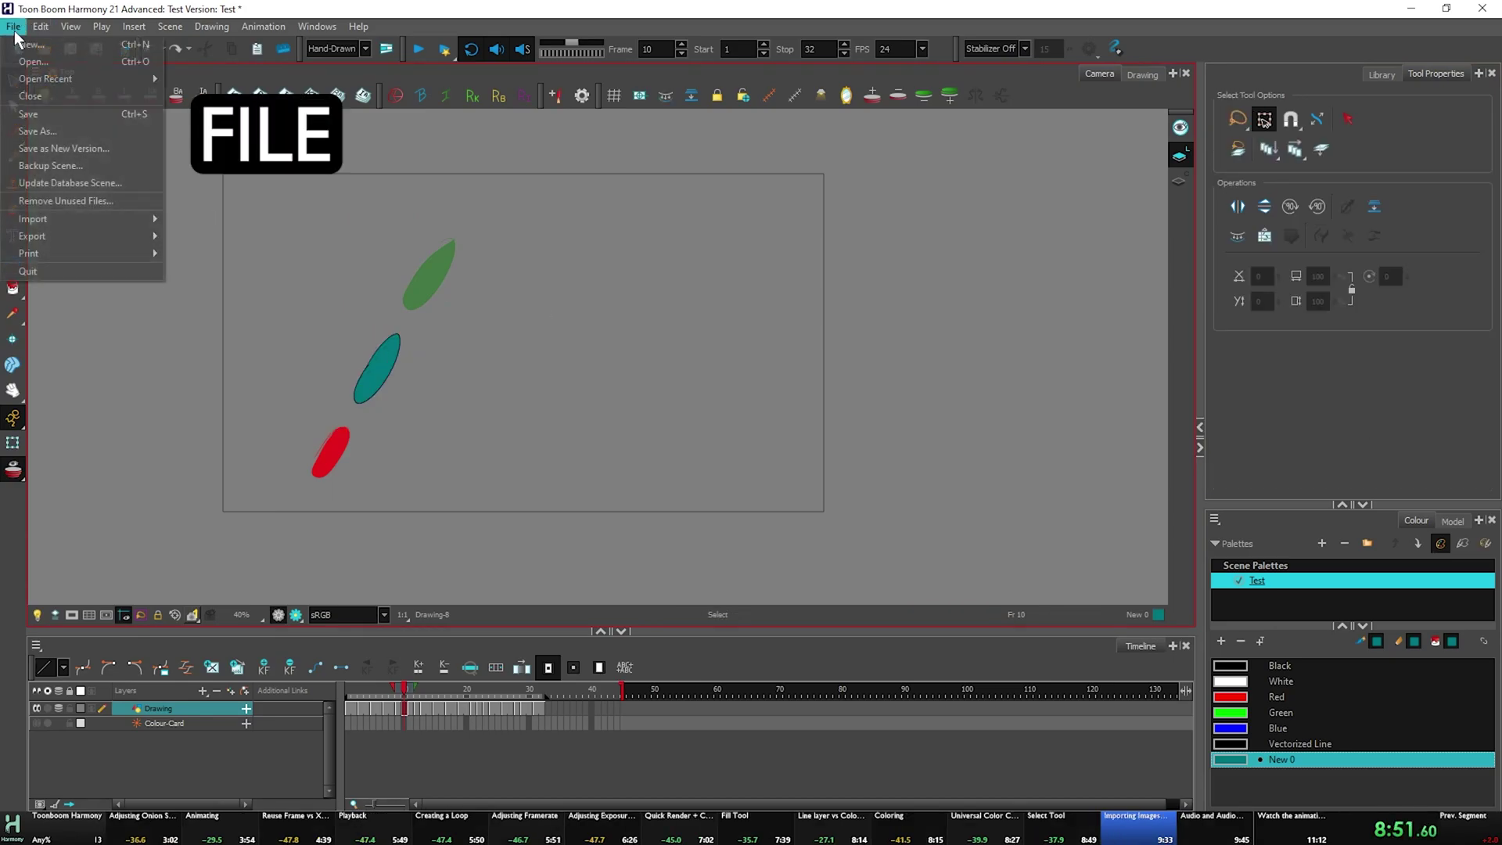
pyautogui.moveTo(105, 219)
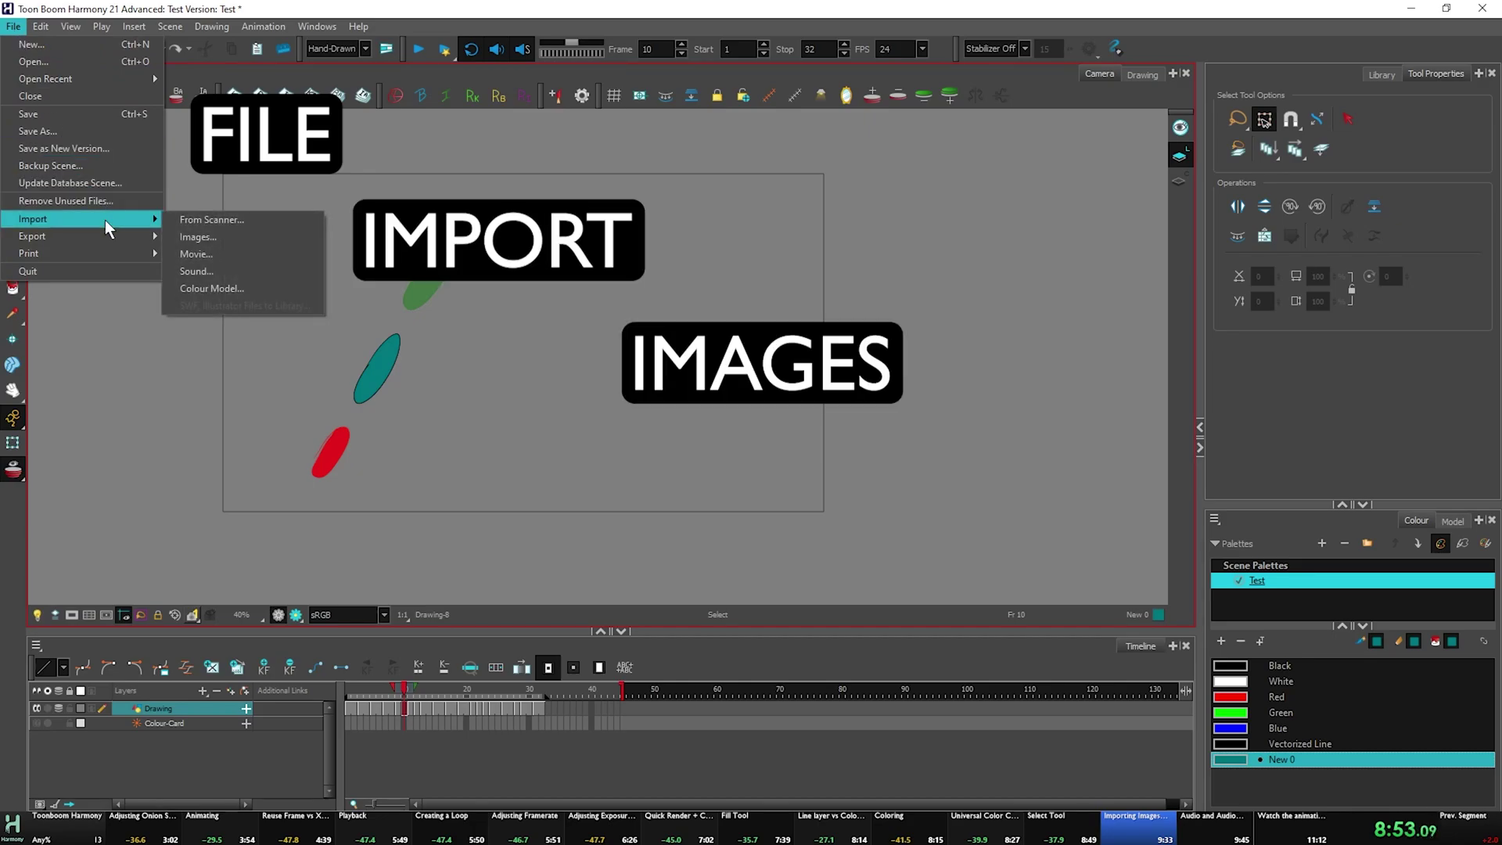
pyautogui.click(204, 236)
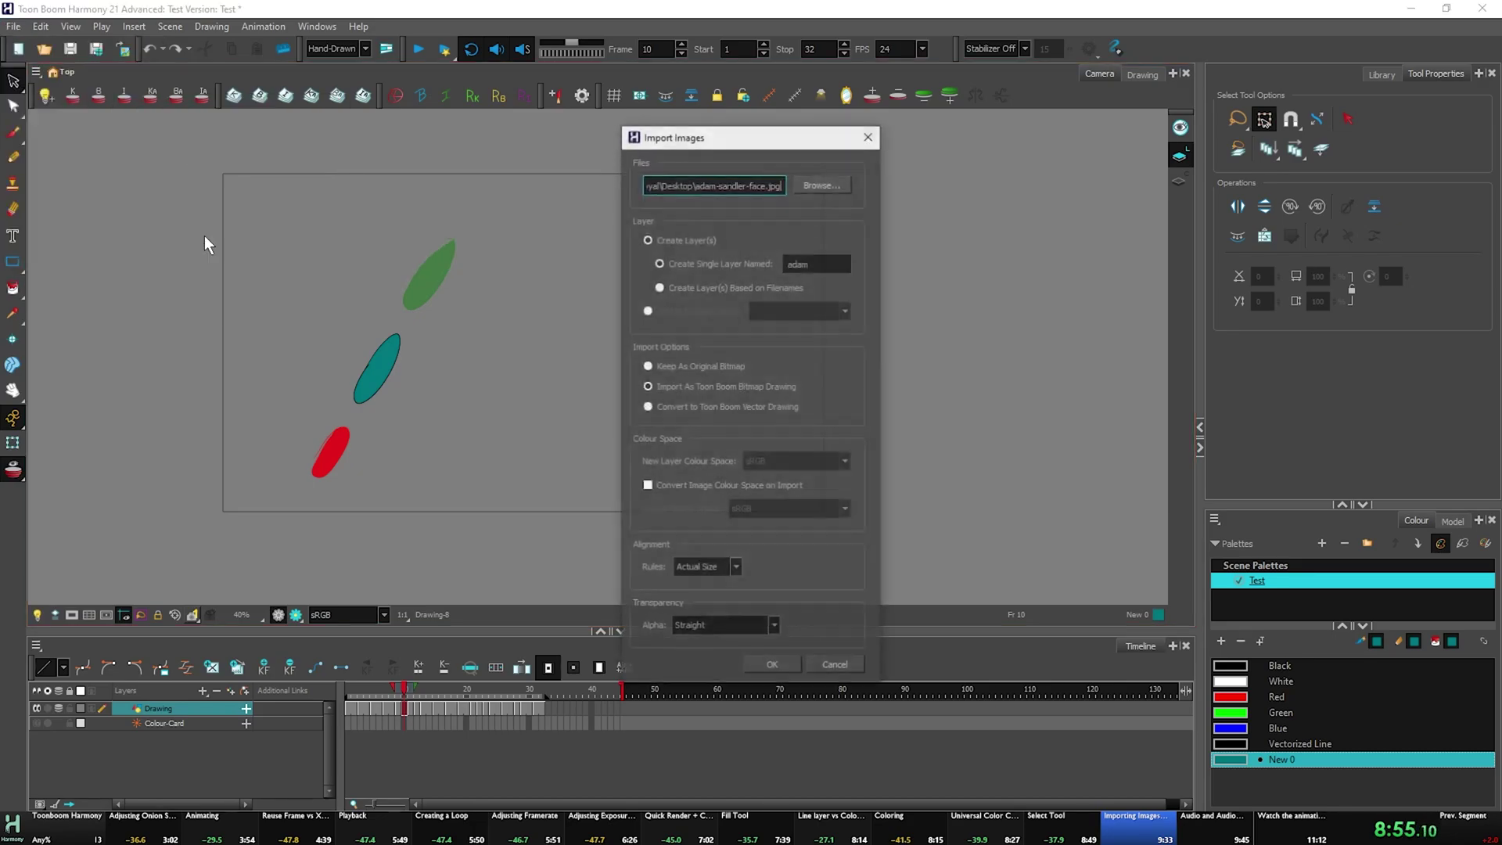
pyautogui.click(843, 183)
pyautogui.doubleClick(870, 247)
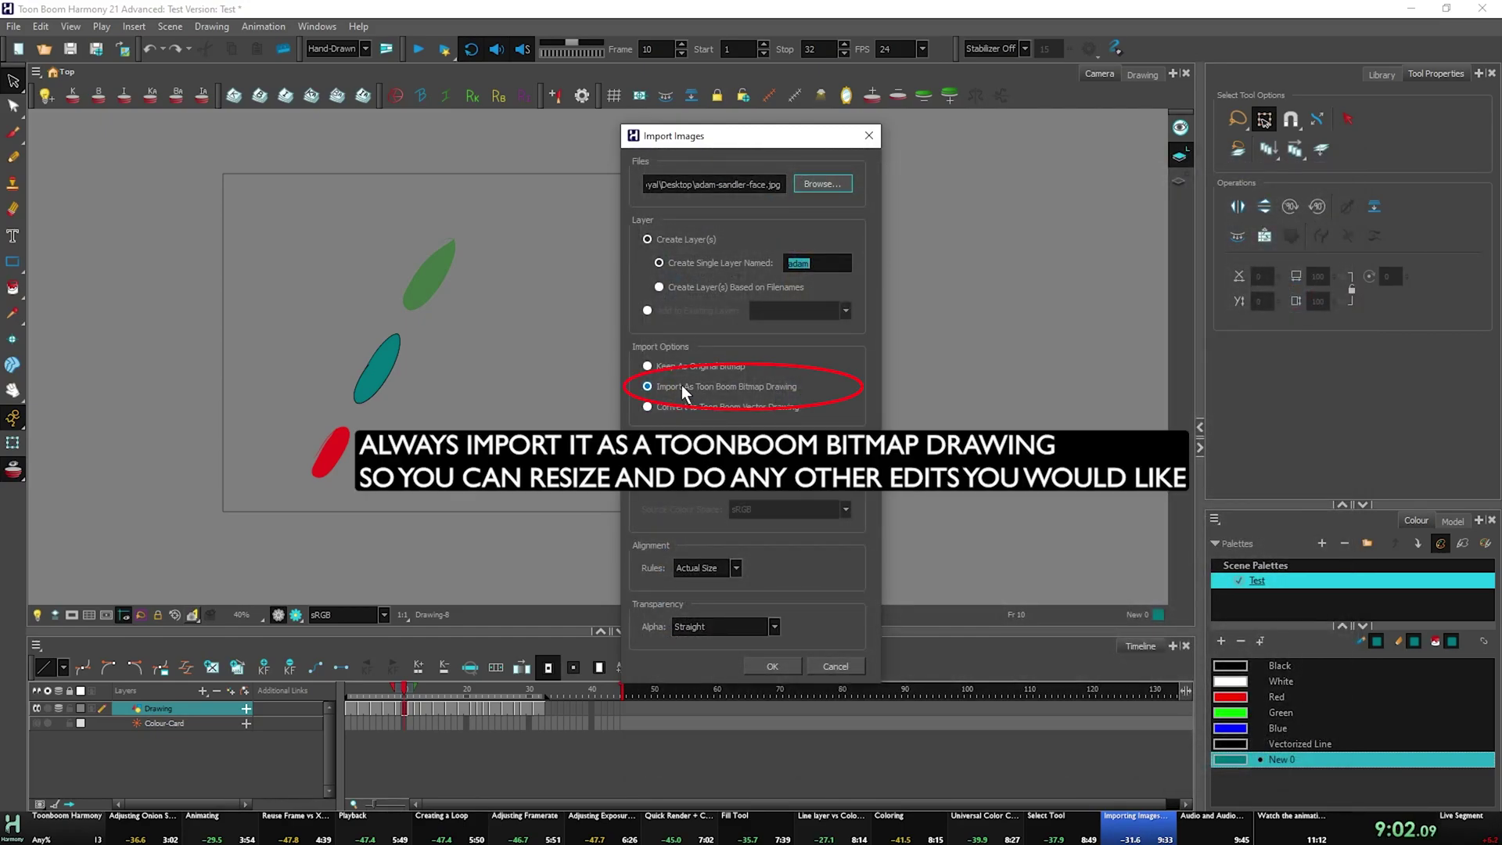
pyautogui.click(773, 665)
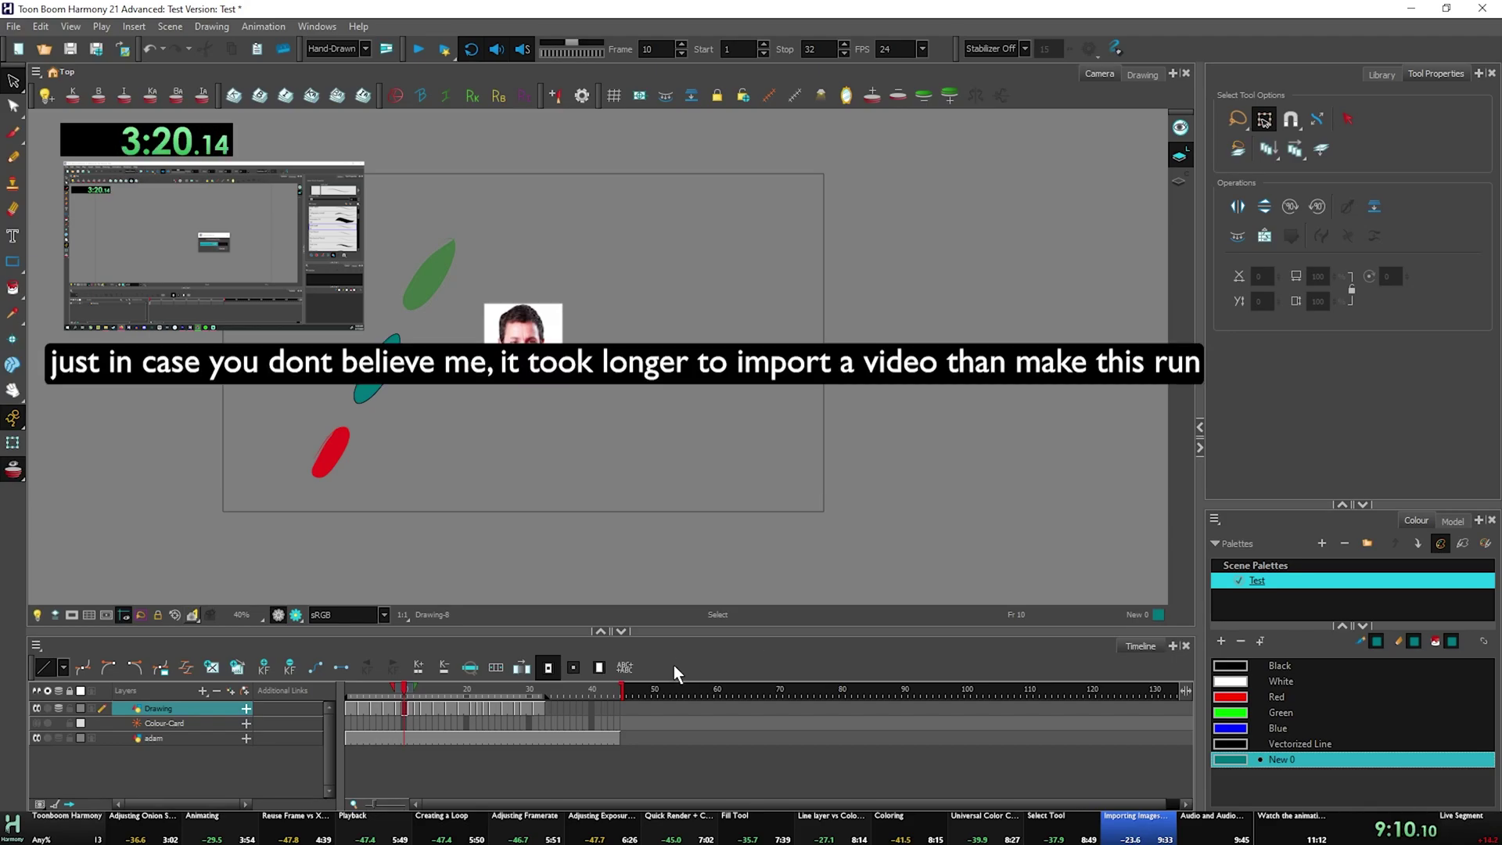
pyautogui.moveTo(618, 692); pyautogui.dragTo(547, 696)
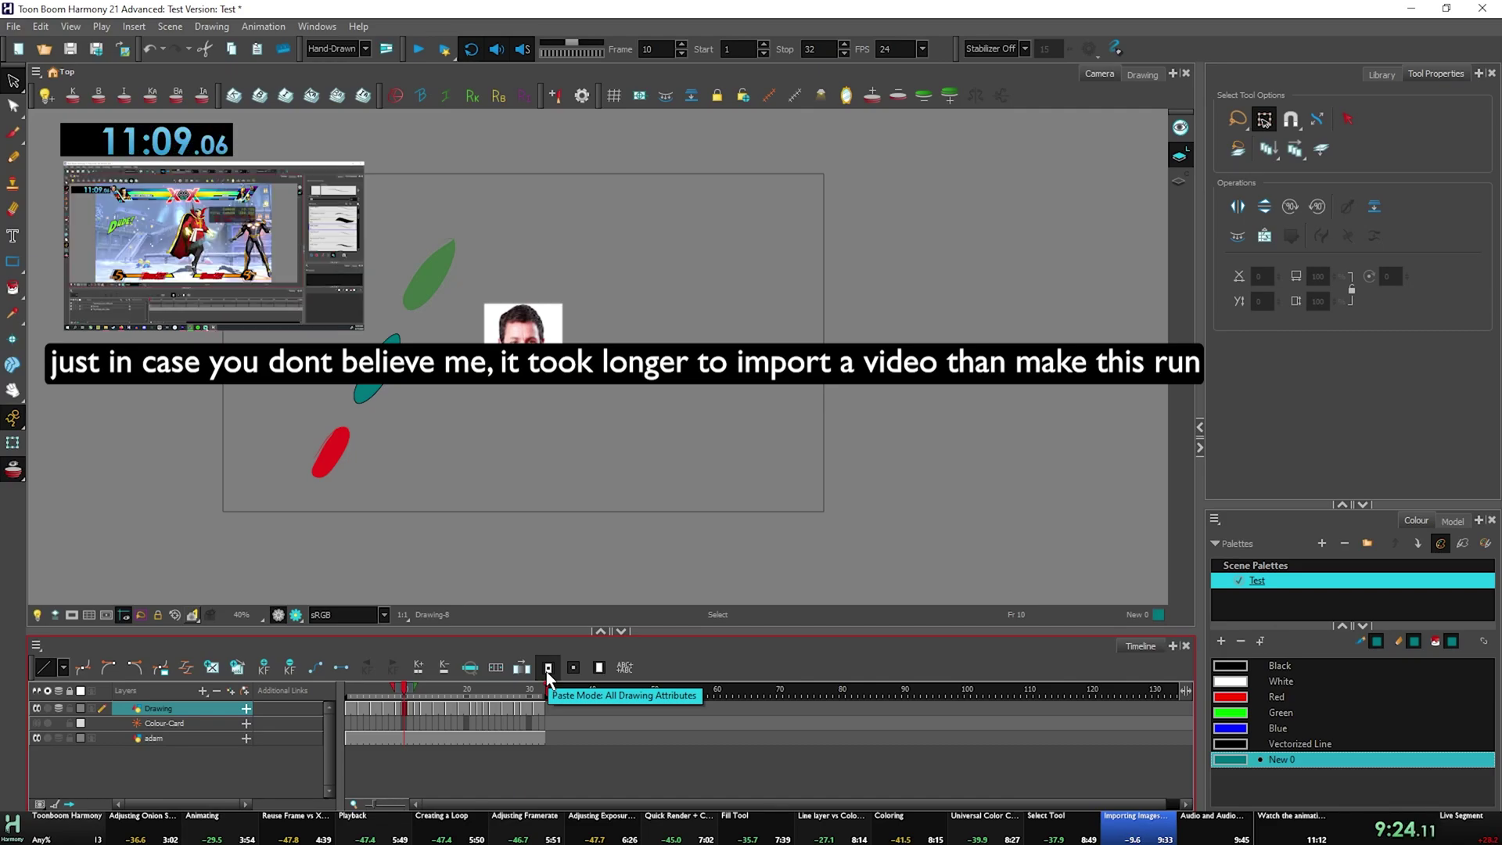
# Import tes for flash.wav as a sound layer and scrub the playhead to frame 17 to preview.
pyautogui.click(13, 25)
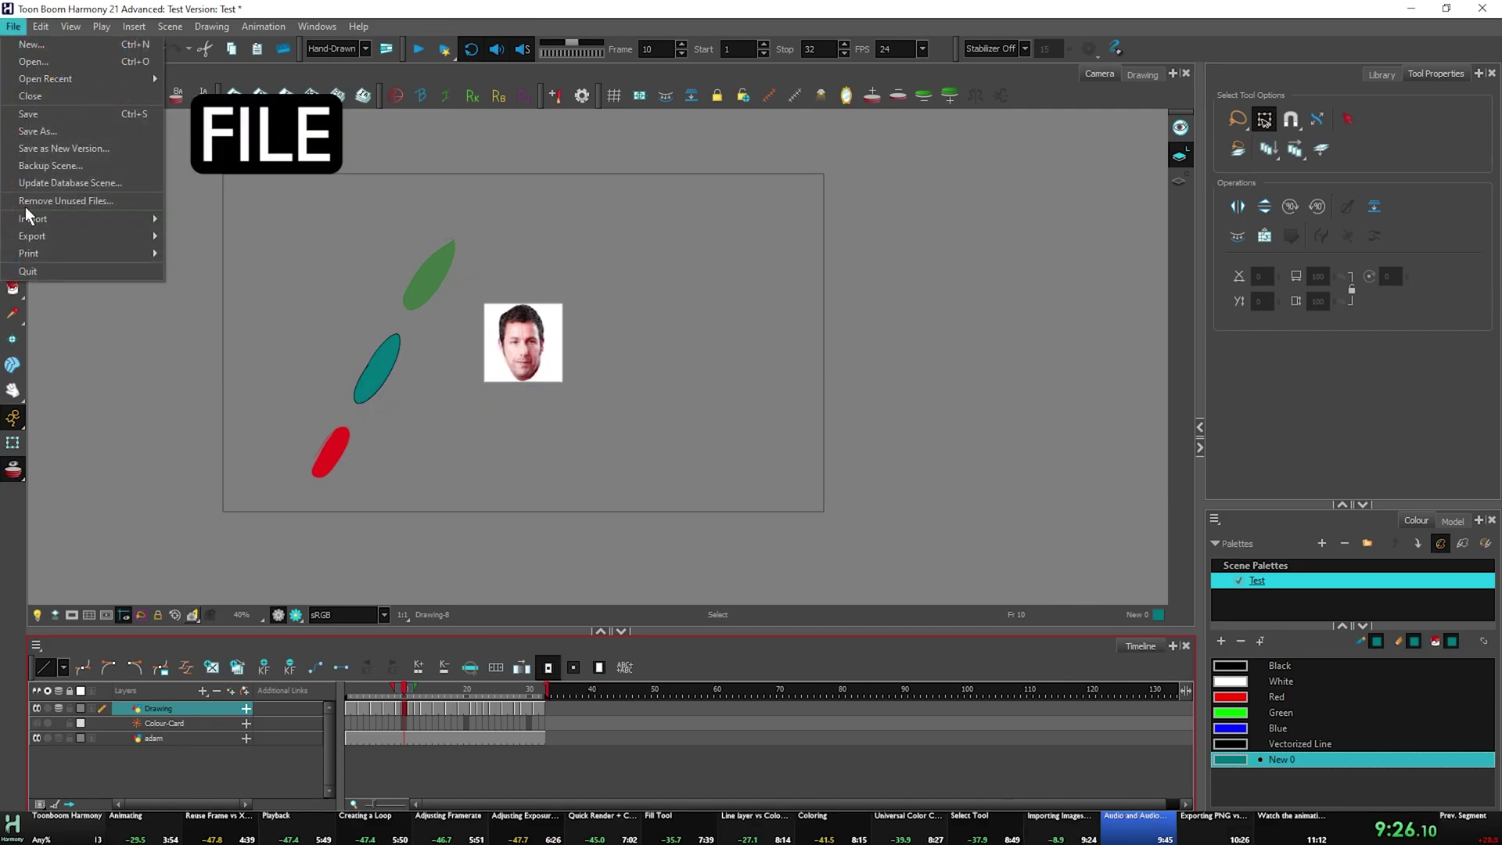
pyautogui.moveTo(63, 221)
pyautogui.click(210, 258)
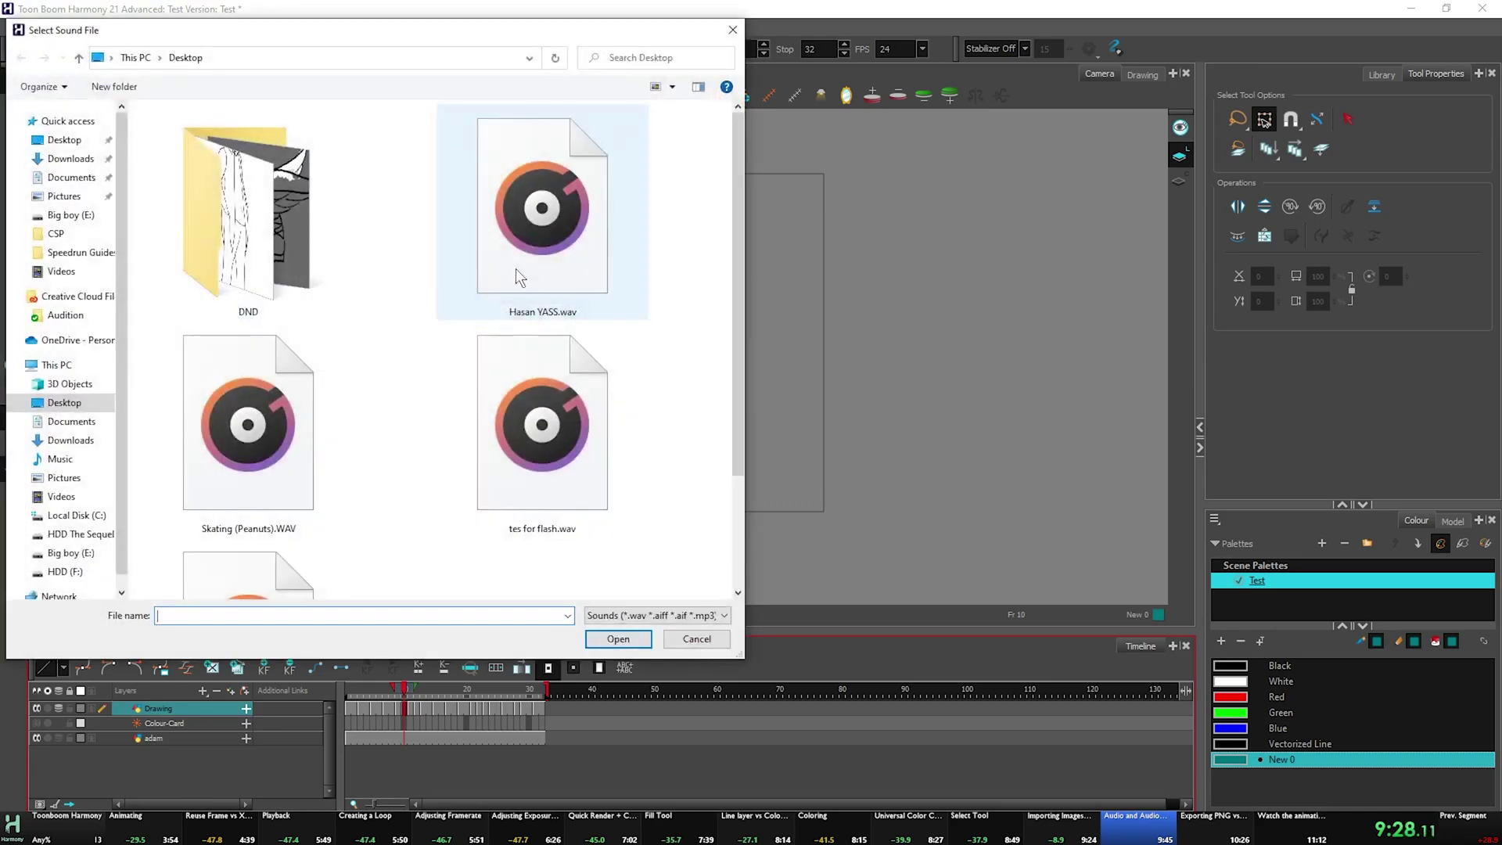
pyautogui.scroll(-3, 517, 282)
pyautogui.click(545, 296)
pyautogui.doubleClick(544, 296)
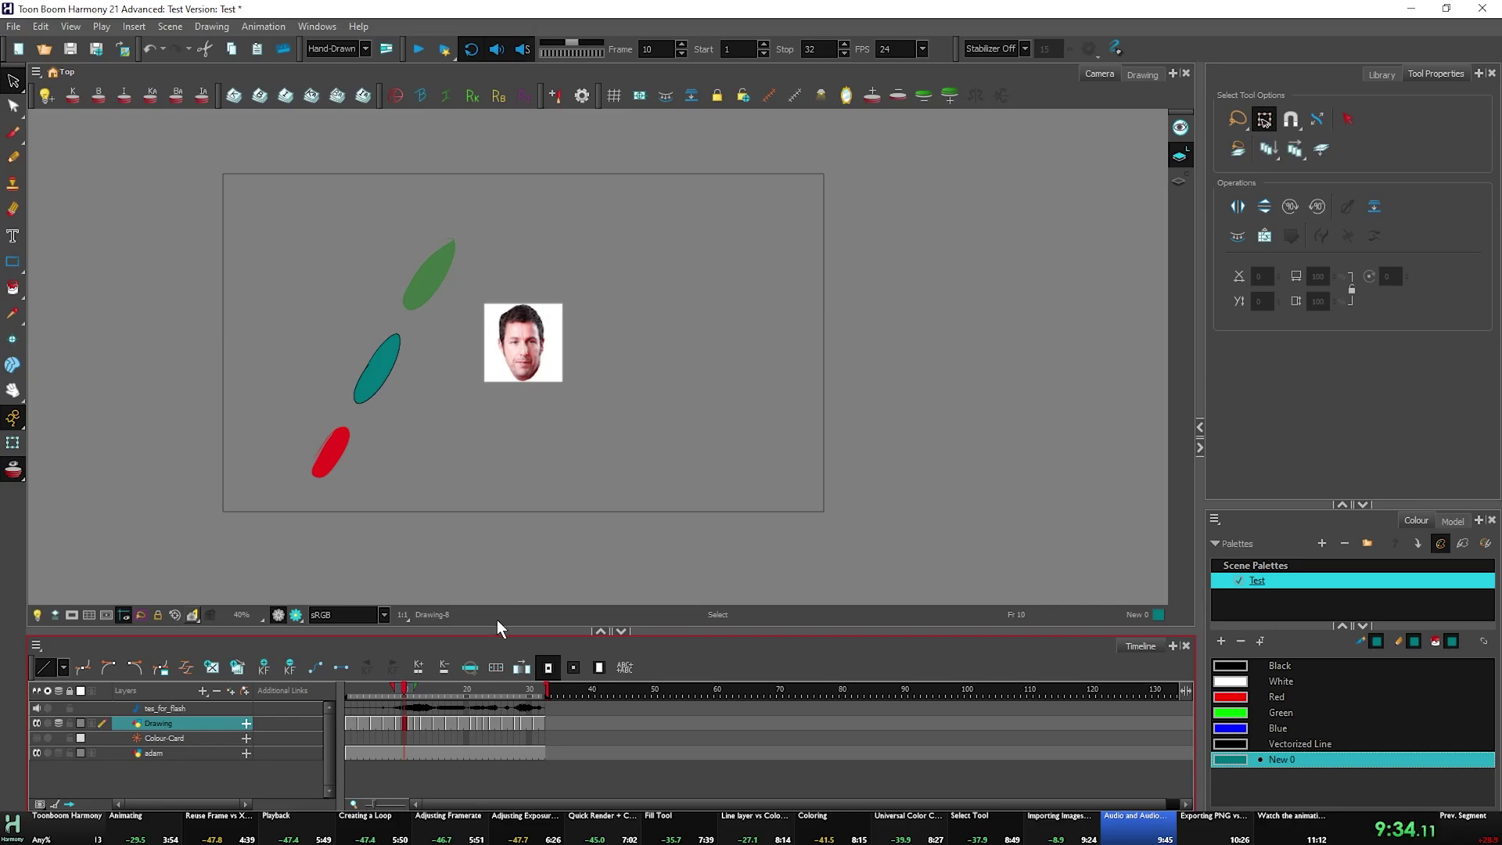
pyautogui.moveTo(413, 684); pyautogui.dragTo(448, 689)
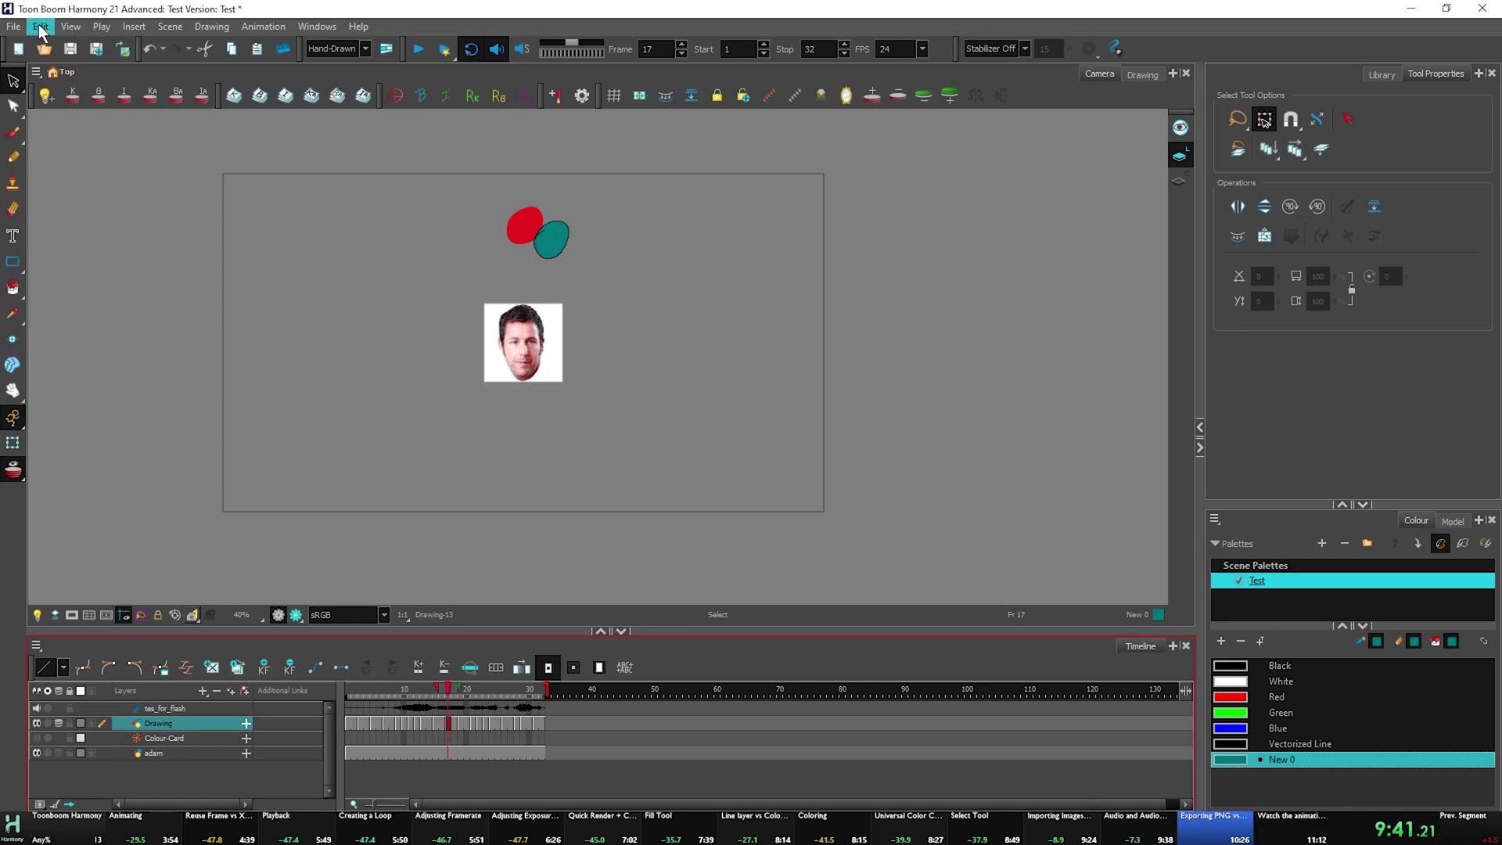
# Turn on the Colour-Card layer and export an H.264/MPEG-4 movie, overwriting ghjkghj.mov.
pyautogui.click(15, 26)
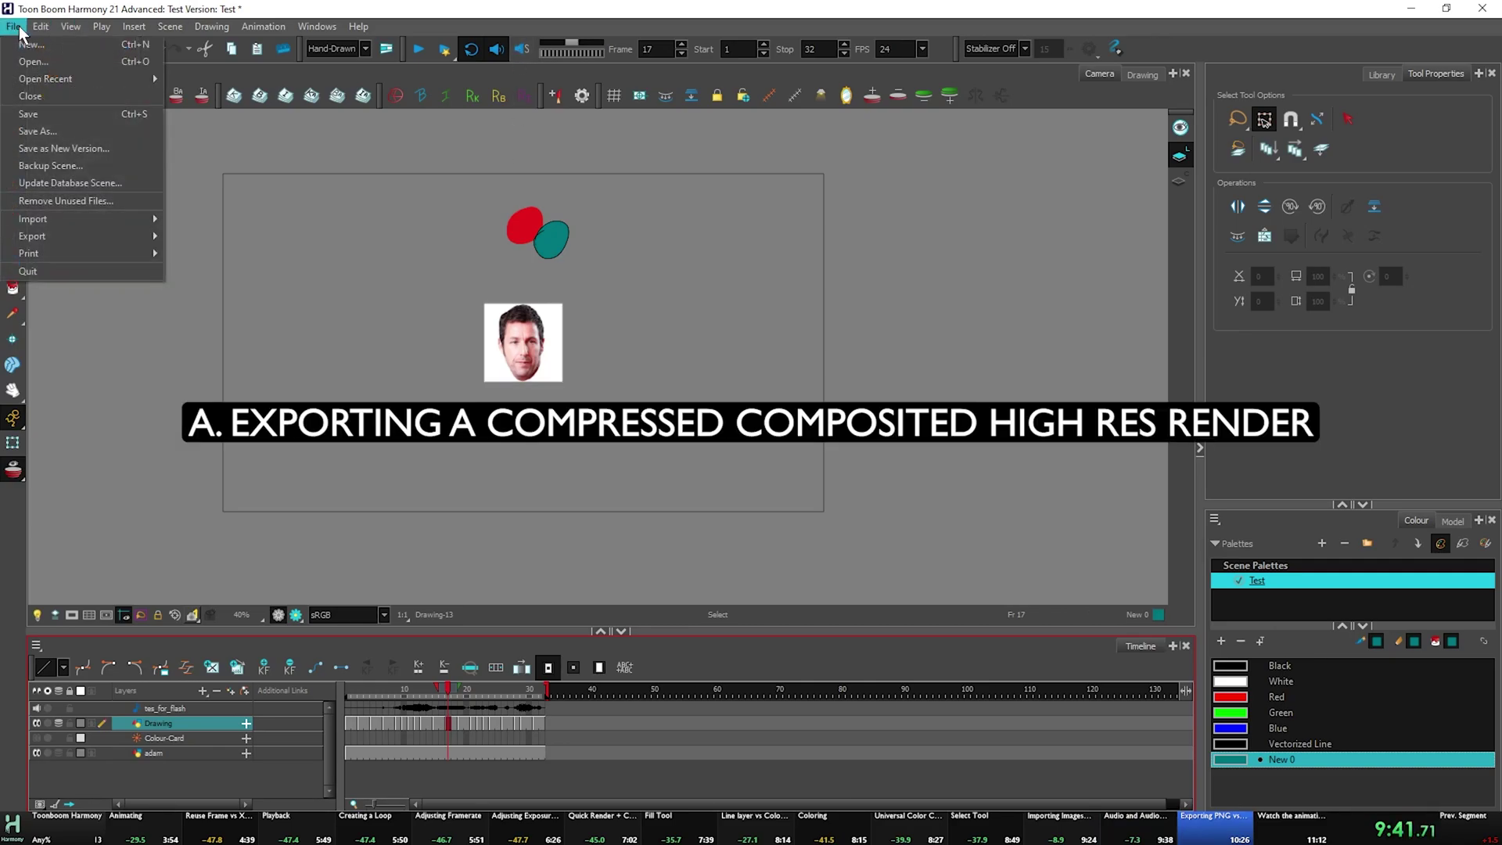
pyautogui.click(36, 739)
pyautogui.click(15, 26)
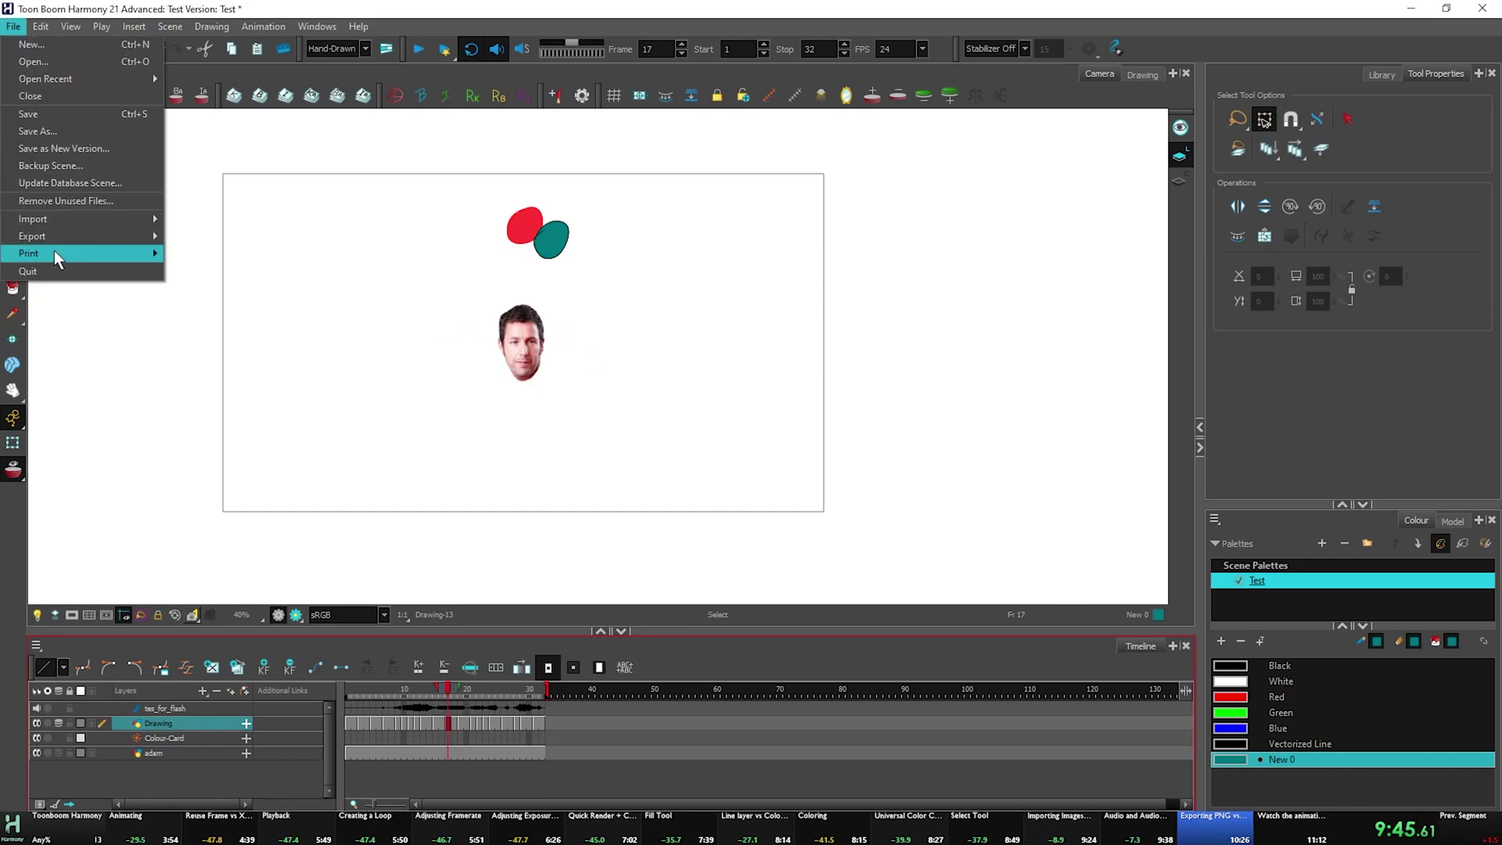
pyautogui.moveTo(133, 236)
pyautogui.click(196, 253)
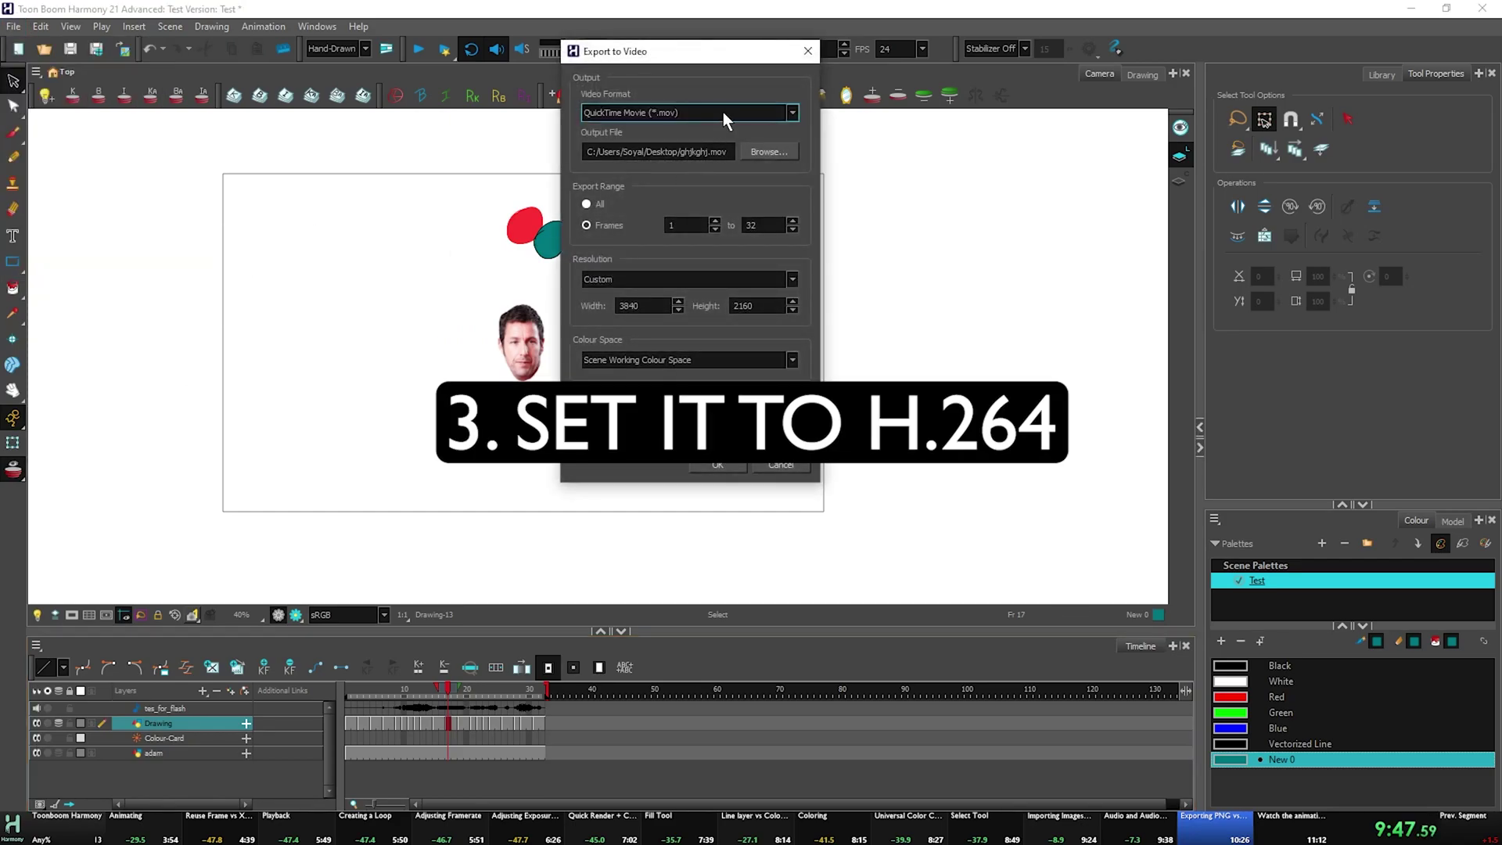
pyautogui.click(722, 112)
pyautogui.click(712, 138)
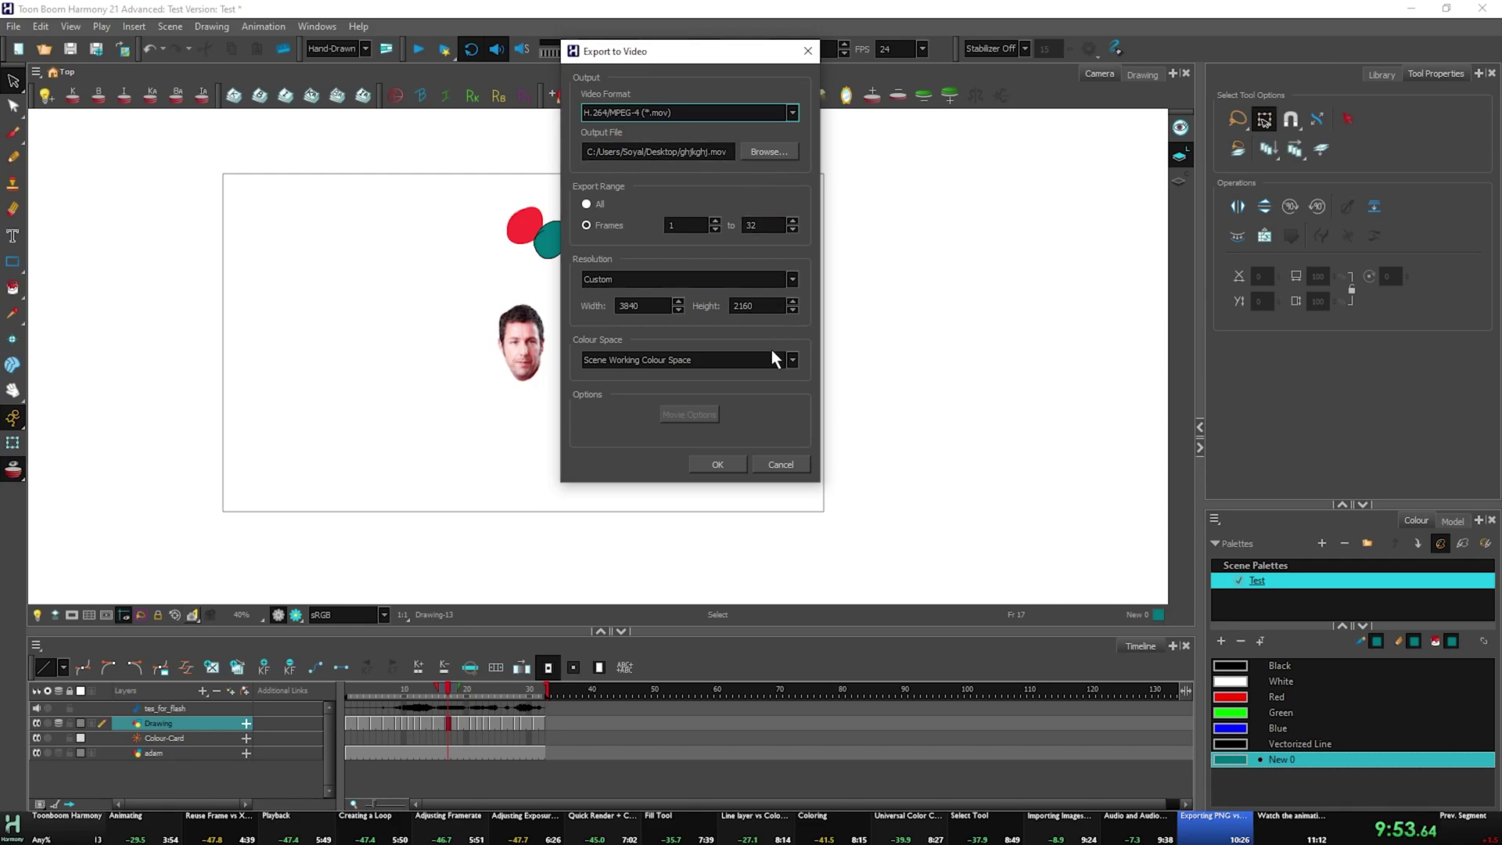
pyautogui.click(720, 467)
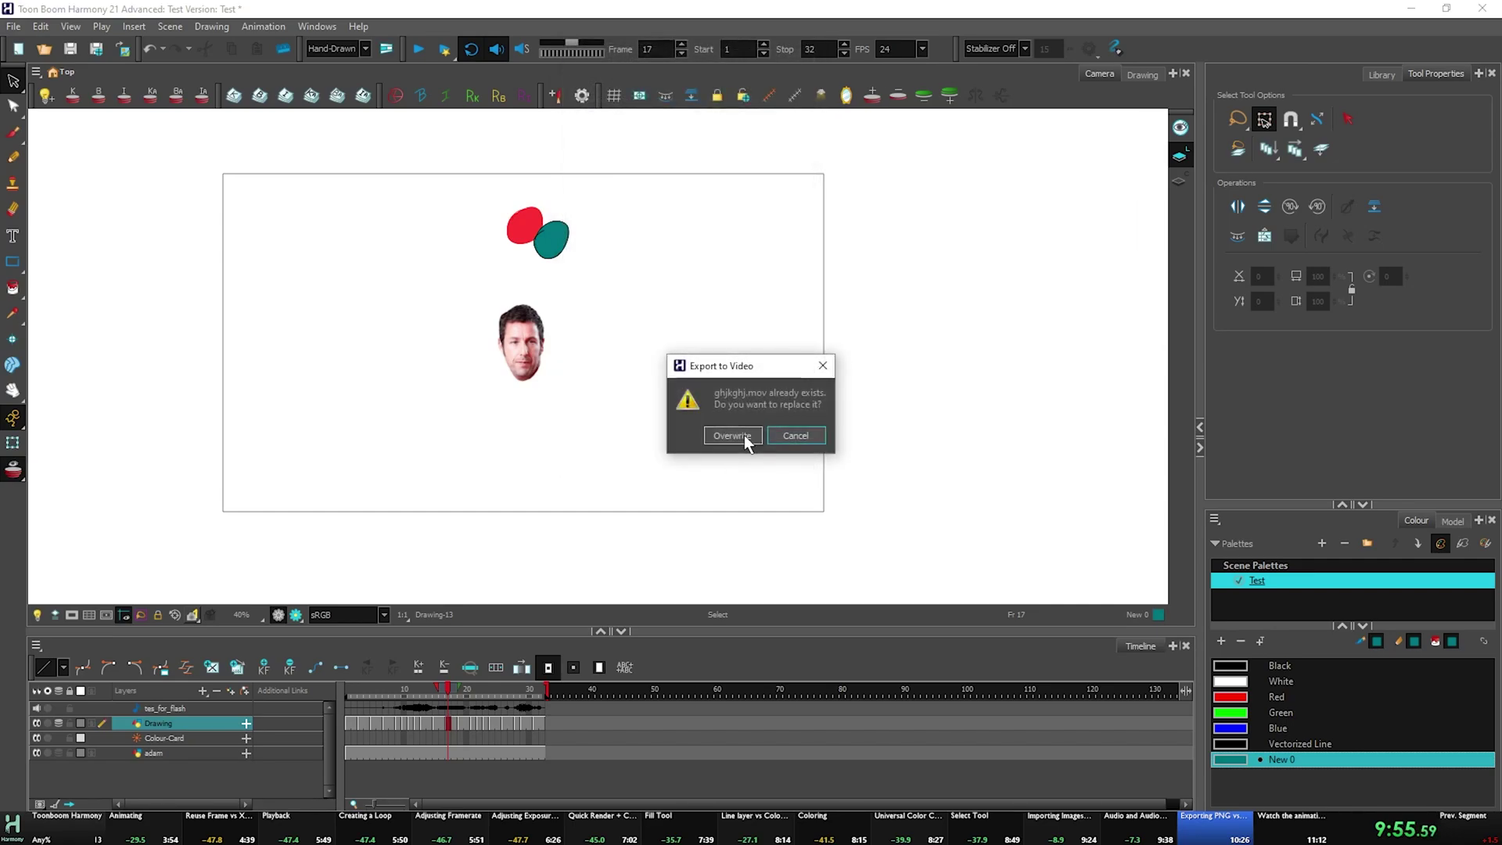
pyautogui.click(744, 435)
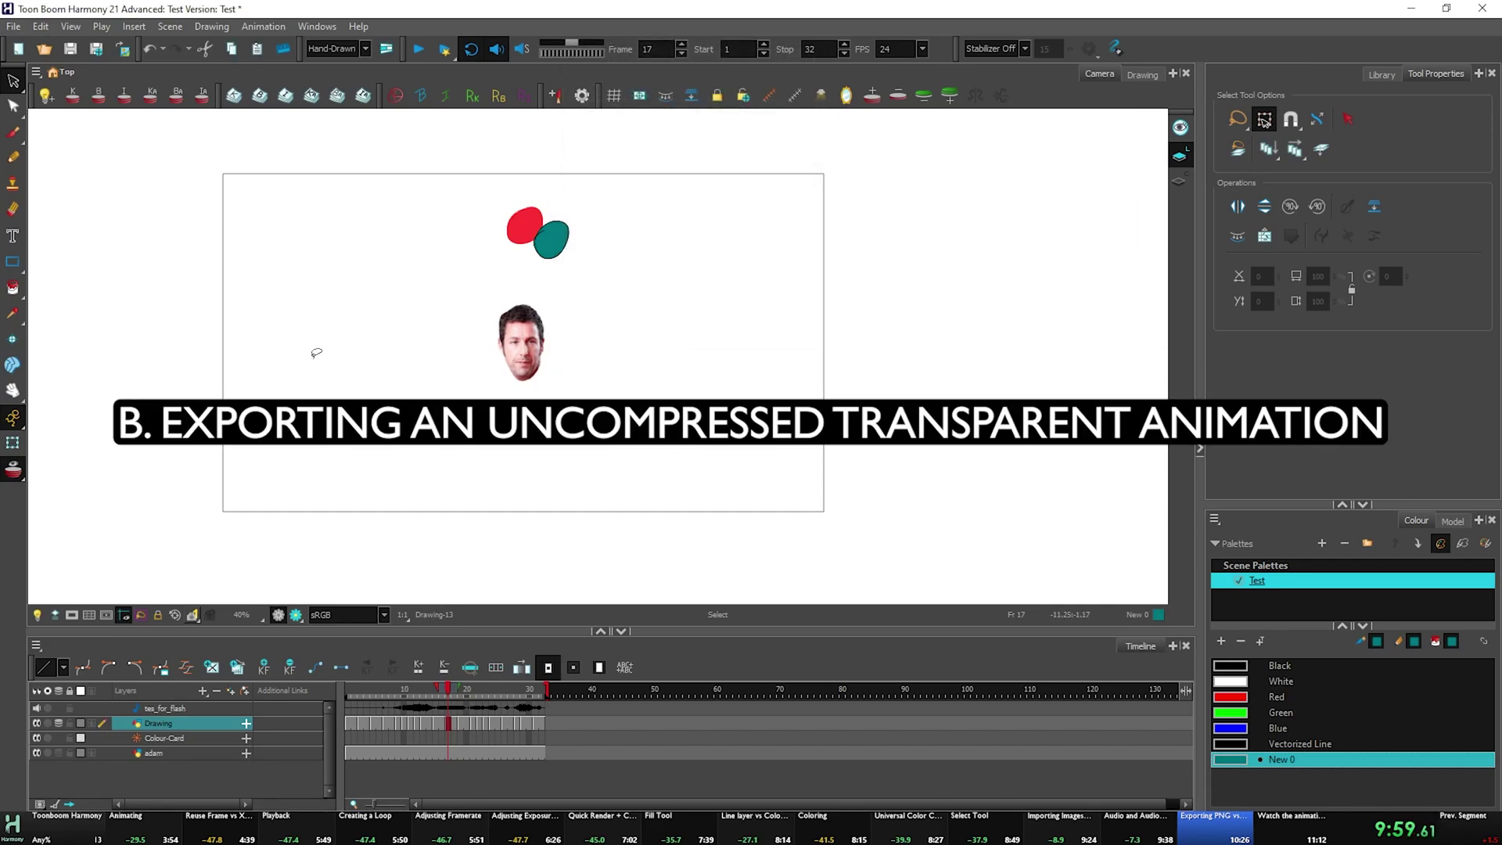
# Hide the Colour-Card layer for a transparent background.
pyautogui.click(11, 27)
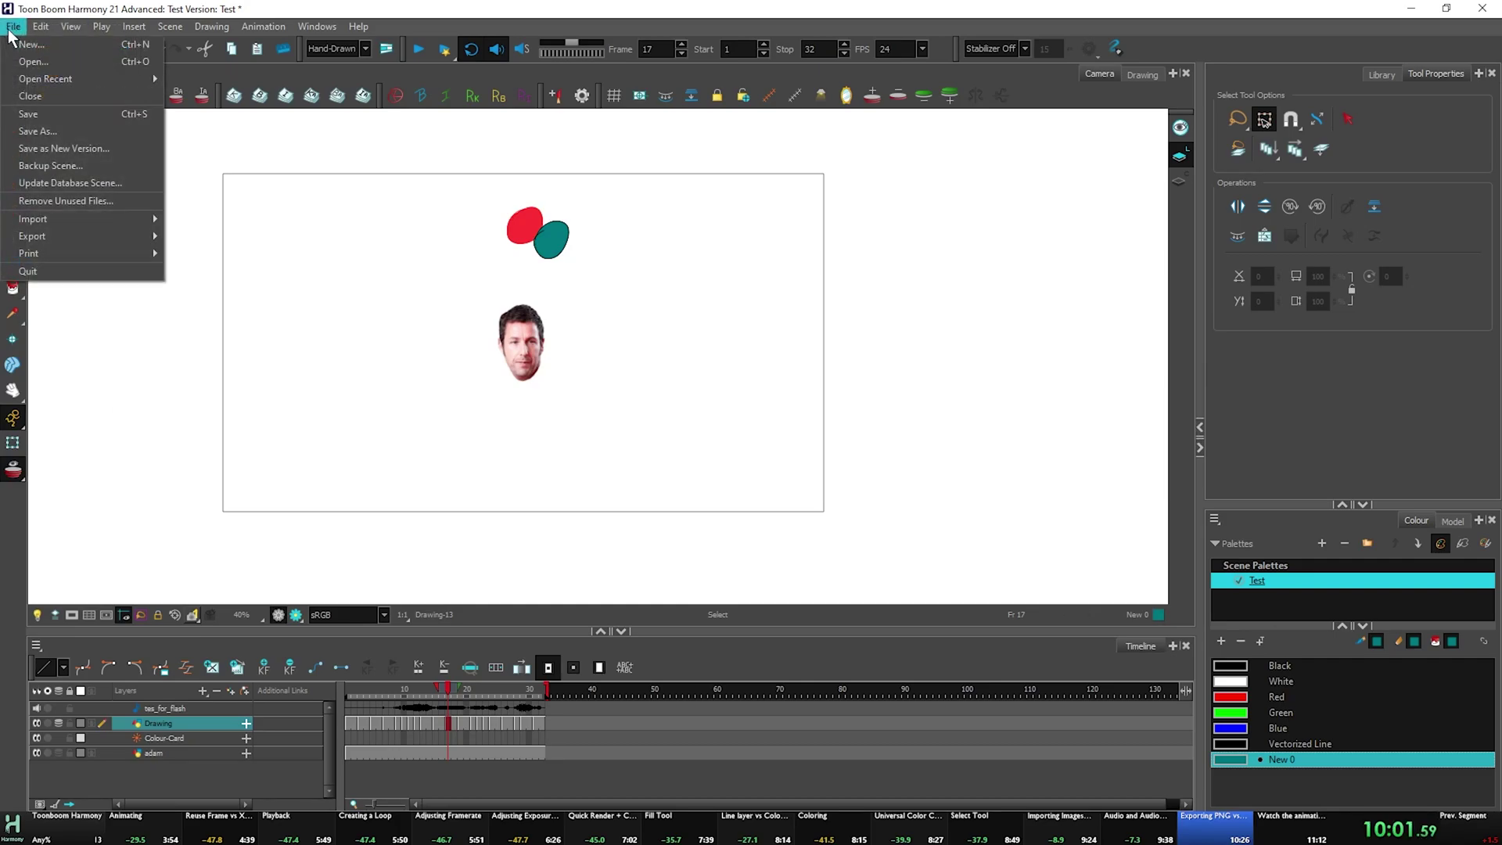
pyautogui.moveTo(100, 235)
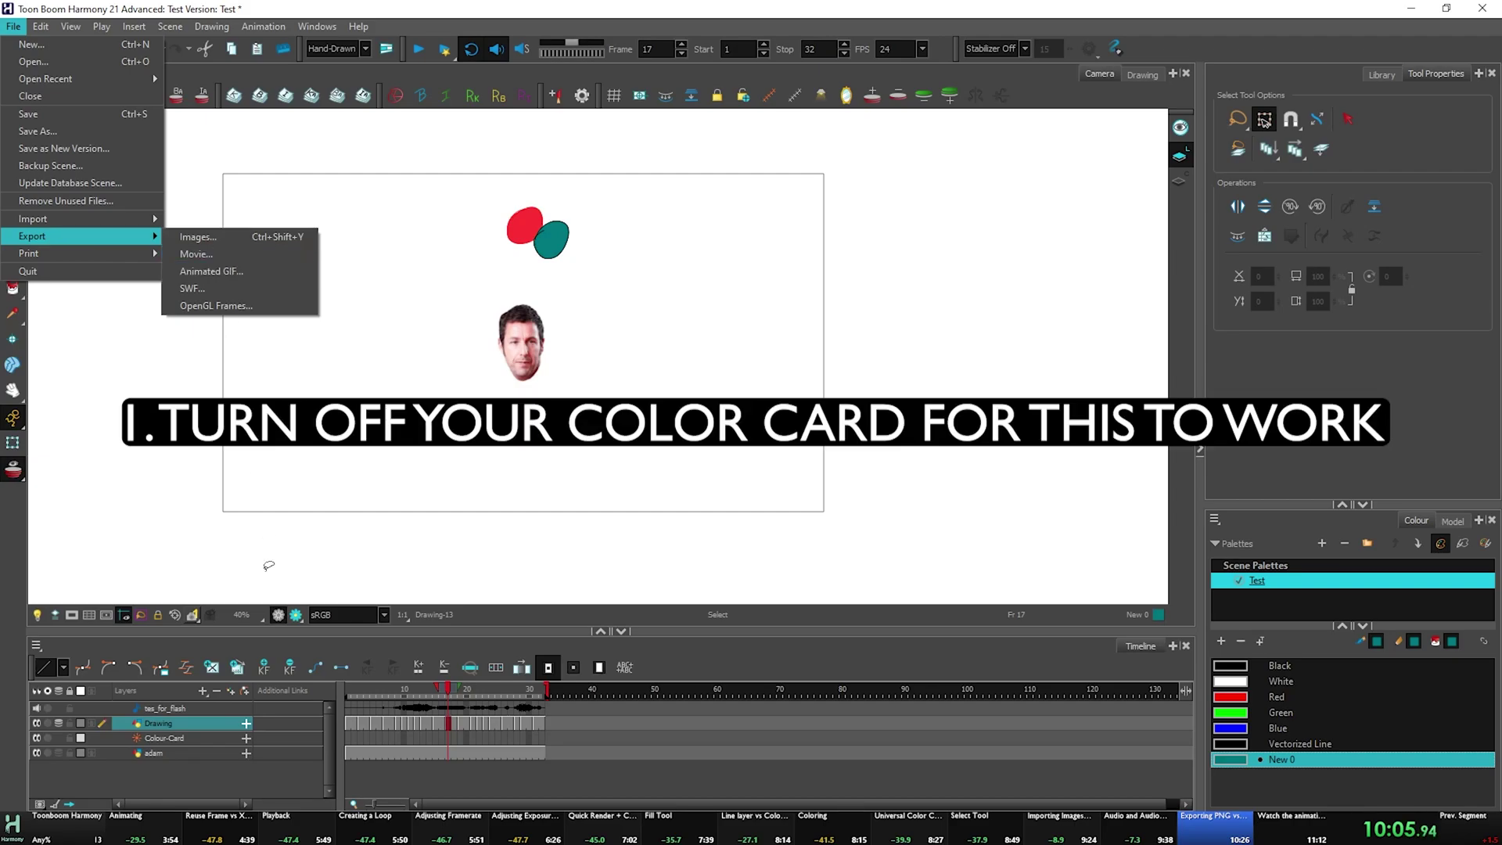
pyautogui.click(36, 738)
pyautogui.click(36, 737)
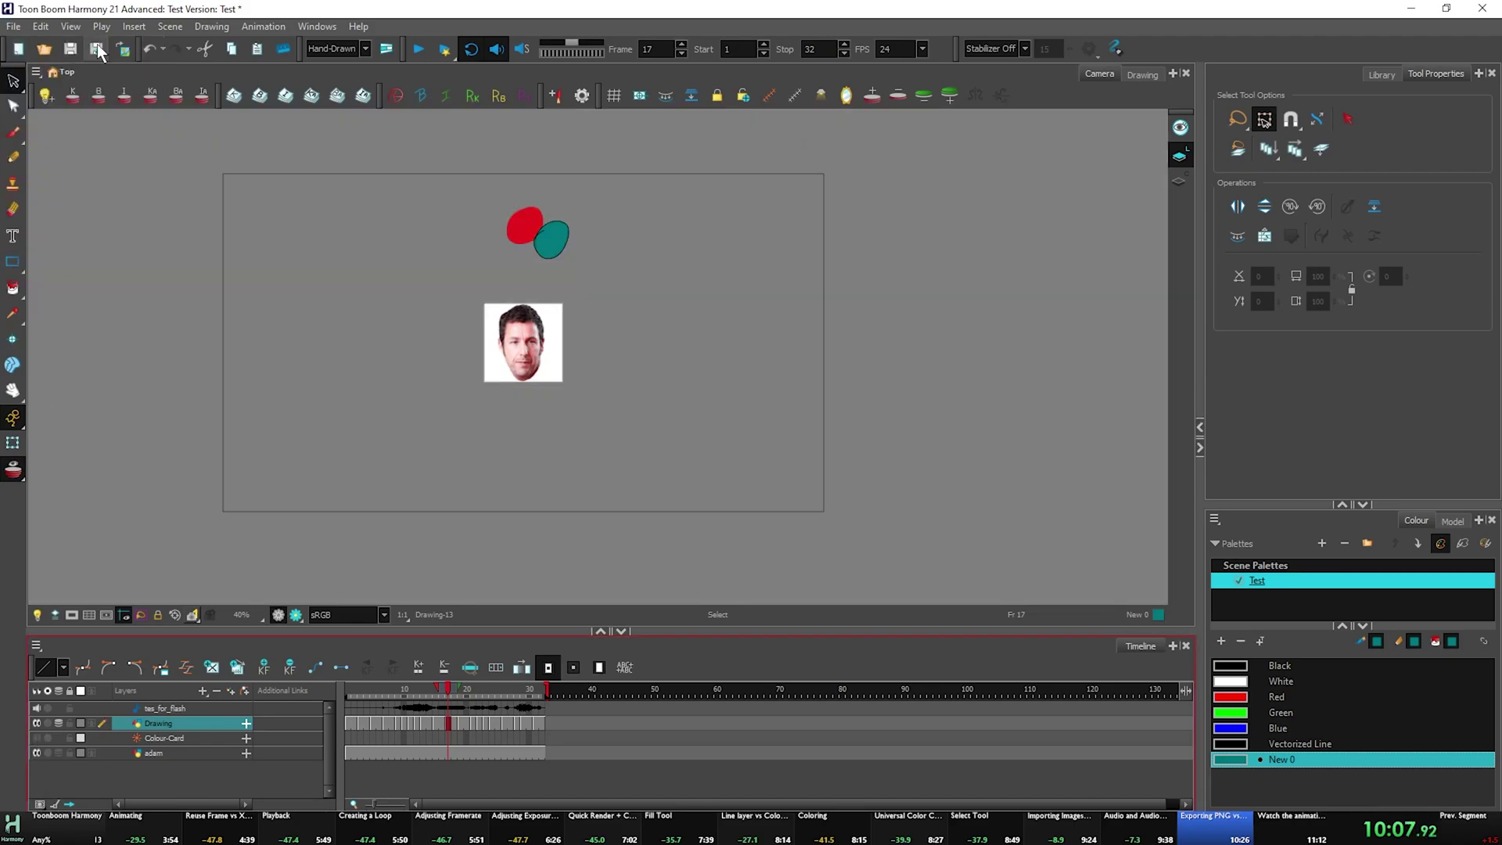
# Set up a QuickTime Movie export using PNG compression with Millions of Colors+.
pyautogui.click(12, 27)
pyautogui.moveTo(139, 234)
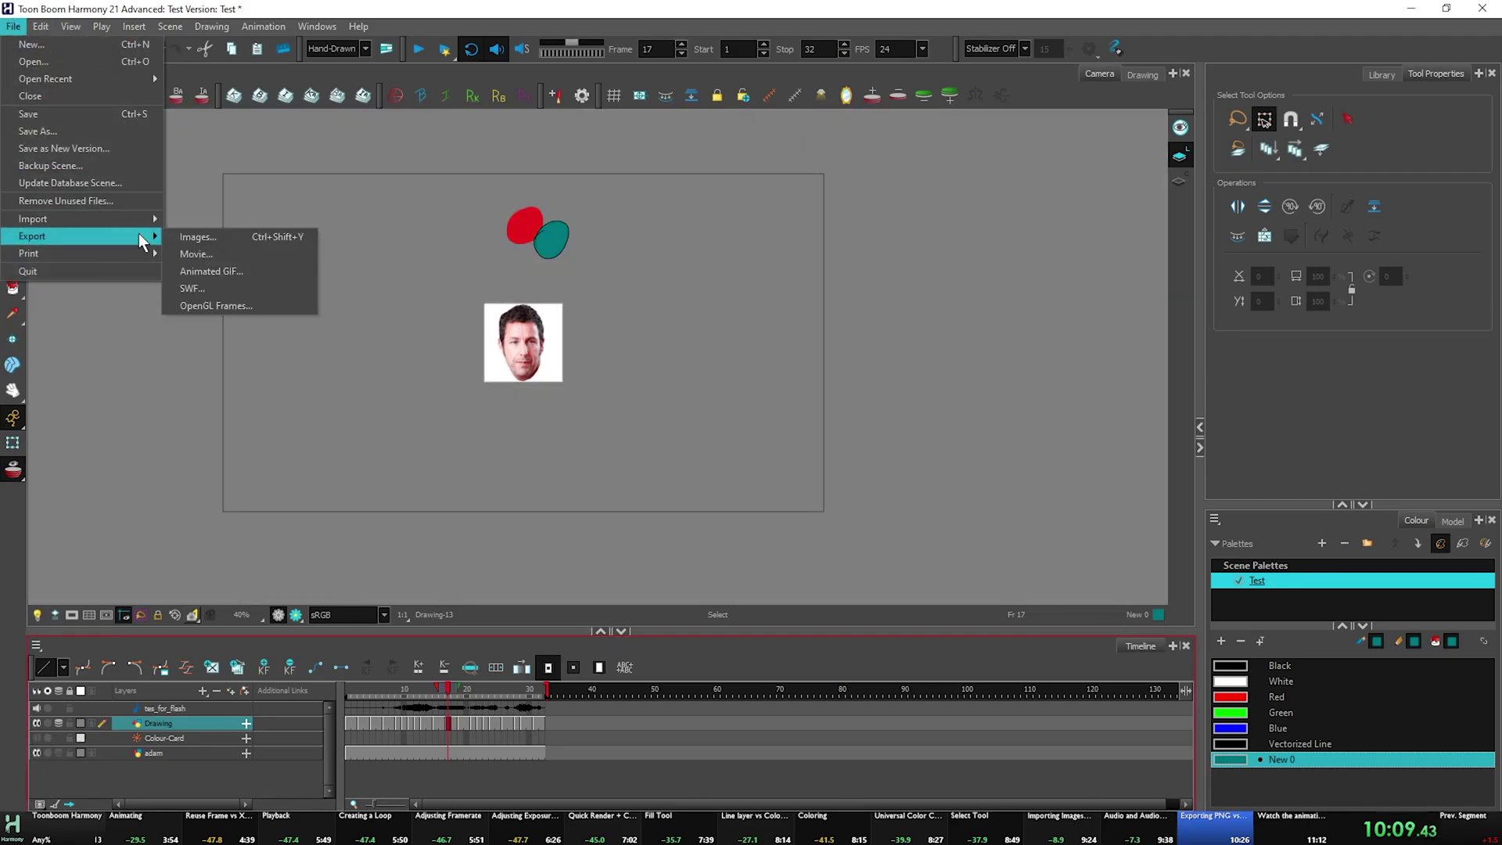
pyautogui.click(207, 250)
pyautogui.click(679, 114)
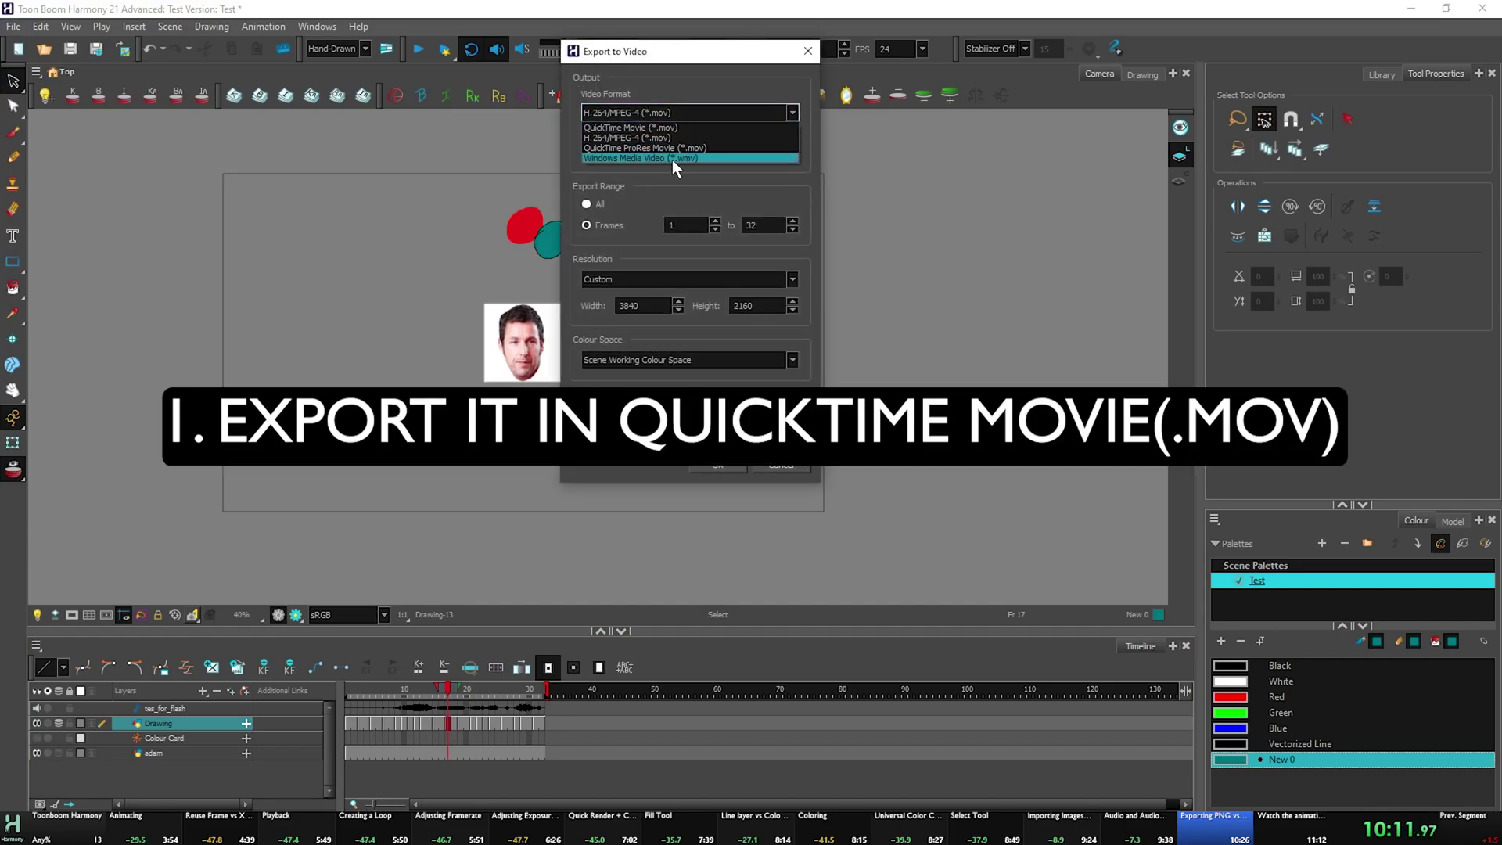
pyautogui.click(674, 152)
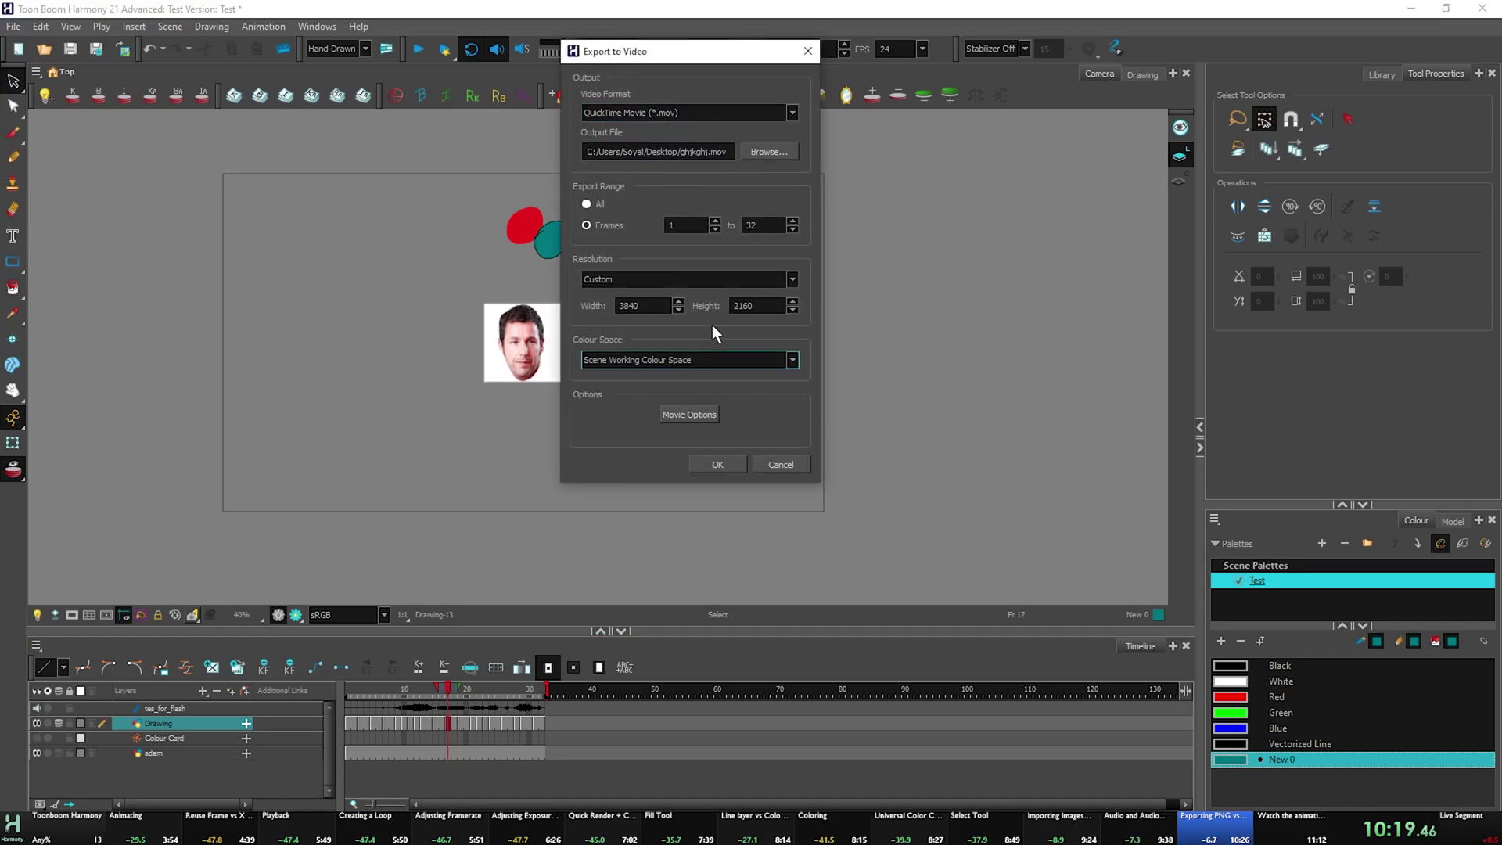
pyautogui.click(702, 419)
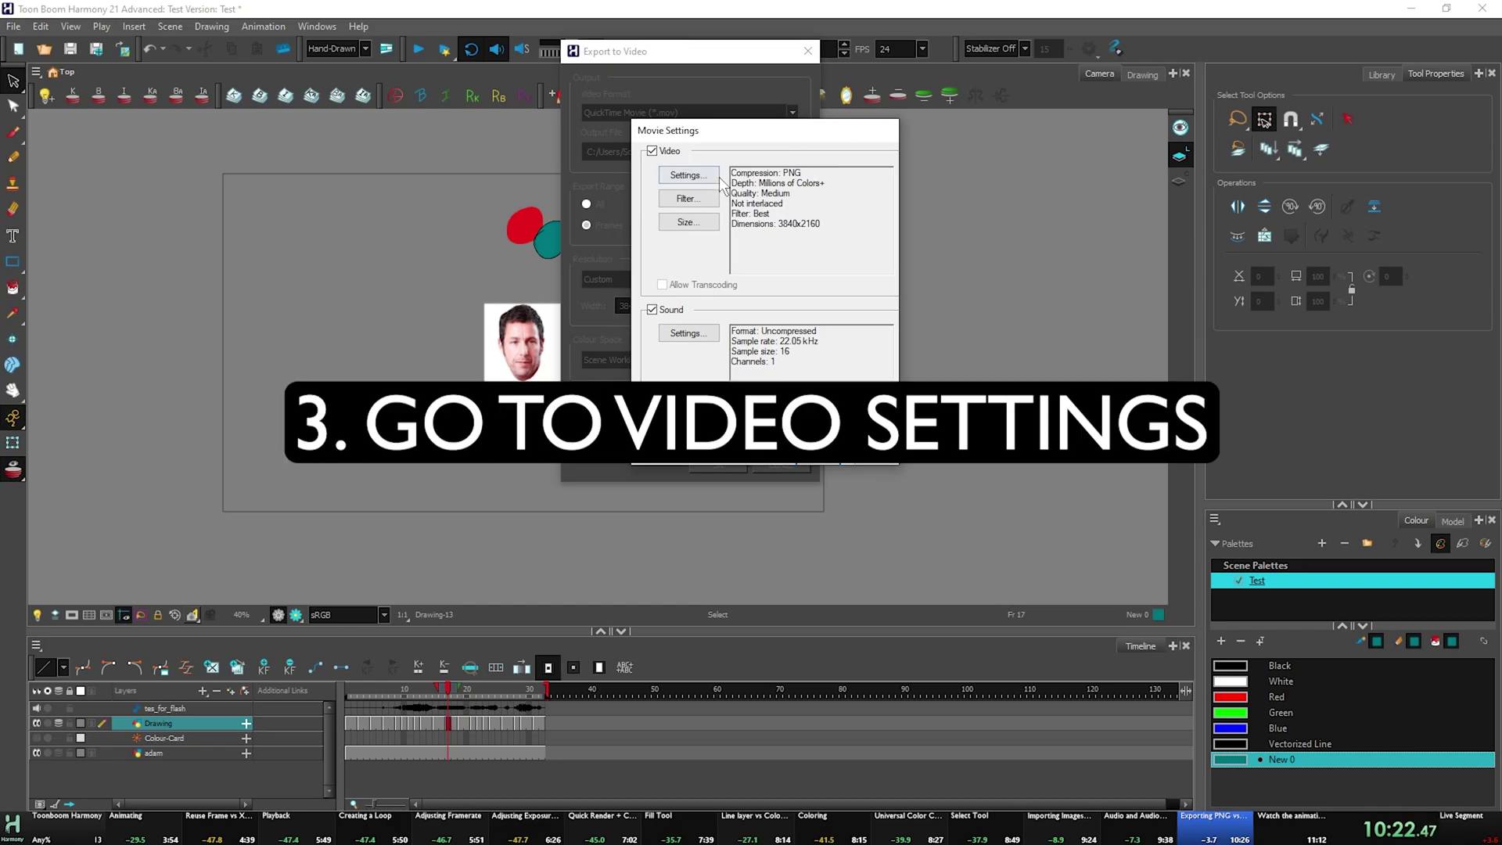
pyautogui.click(688, 175)
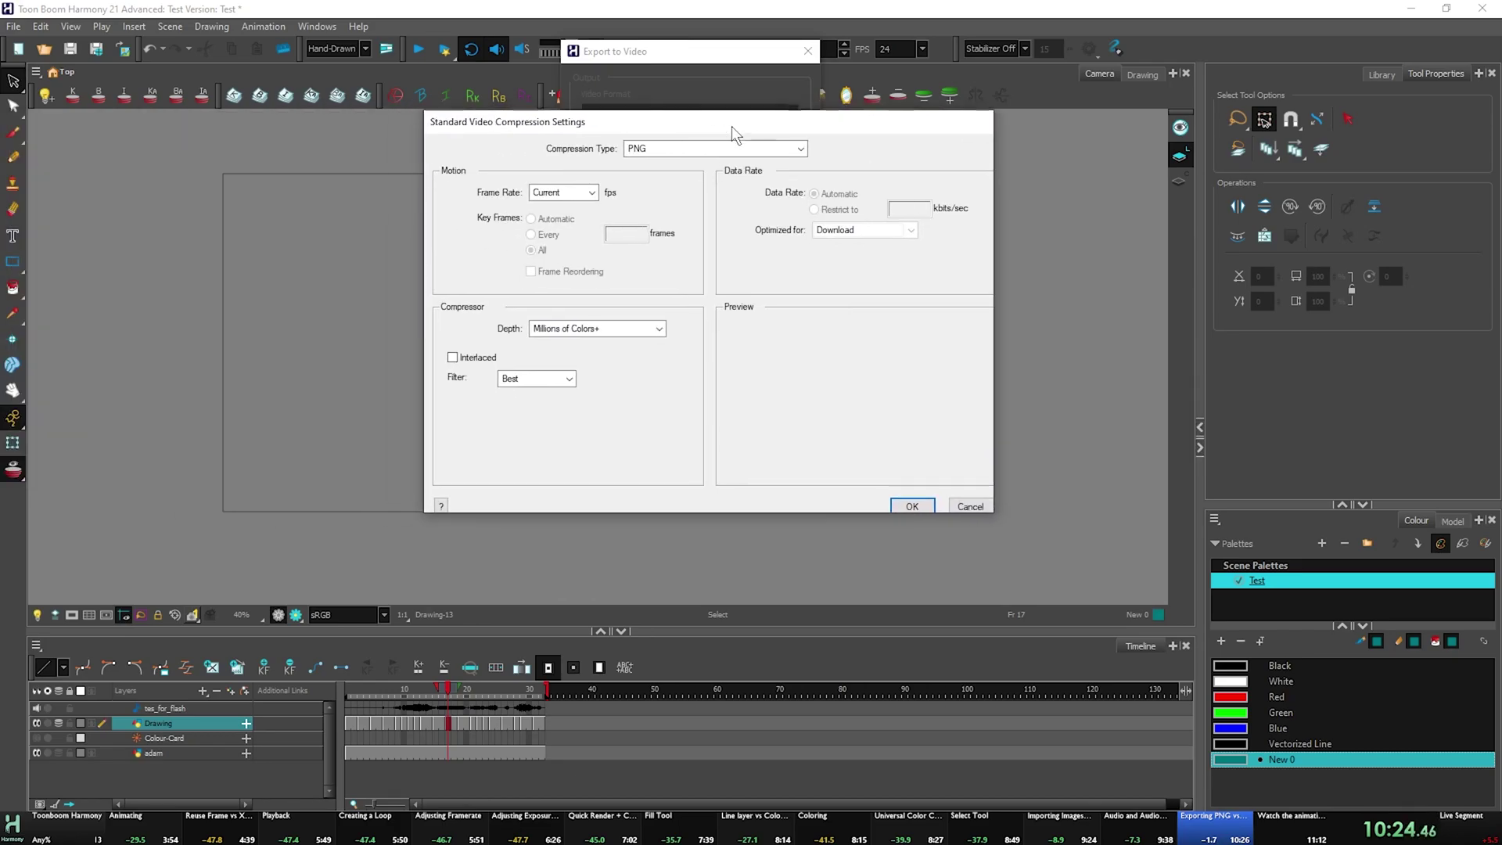
pyautogui.click(913, 506)
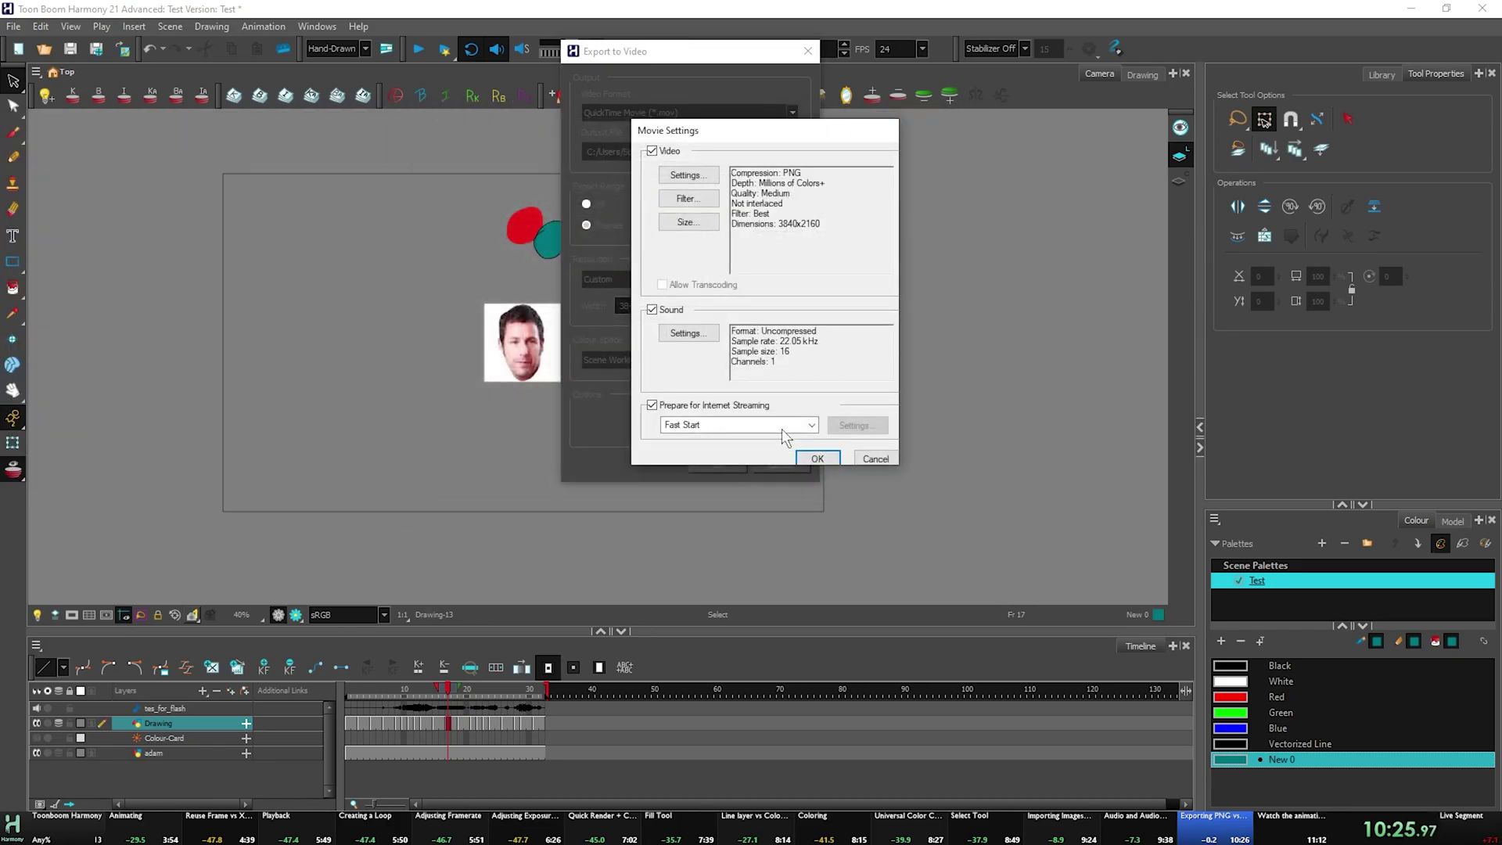
pyautogui.click(826, 458)
# Rename the output to ghjkmghjkj.mov and export it, accepting the 2048×1152 downscale.
pyautogui.click(714, 151)
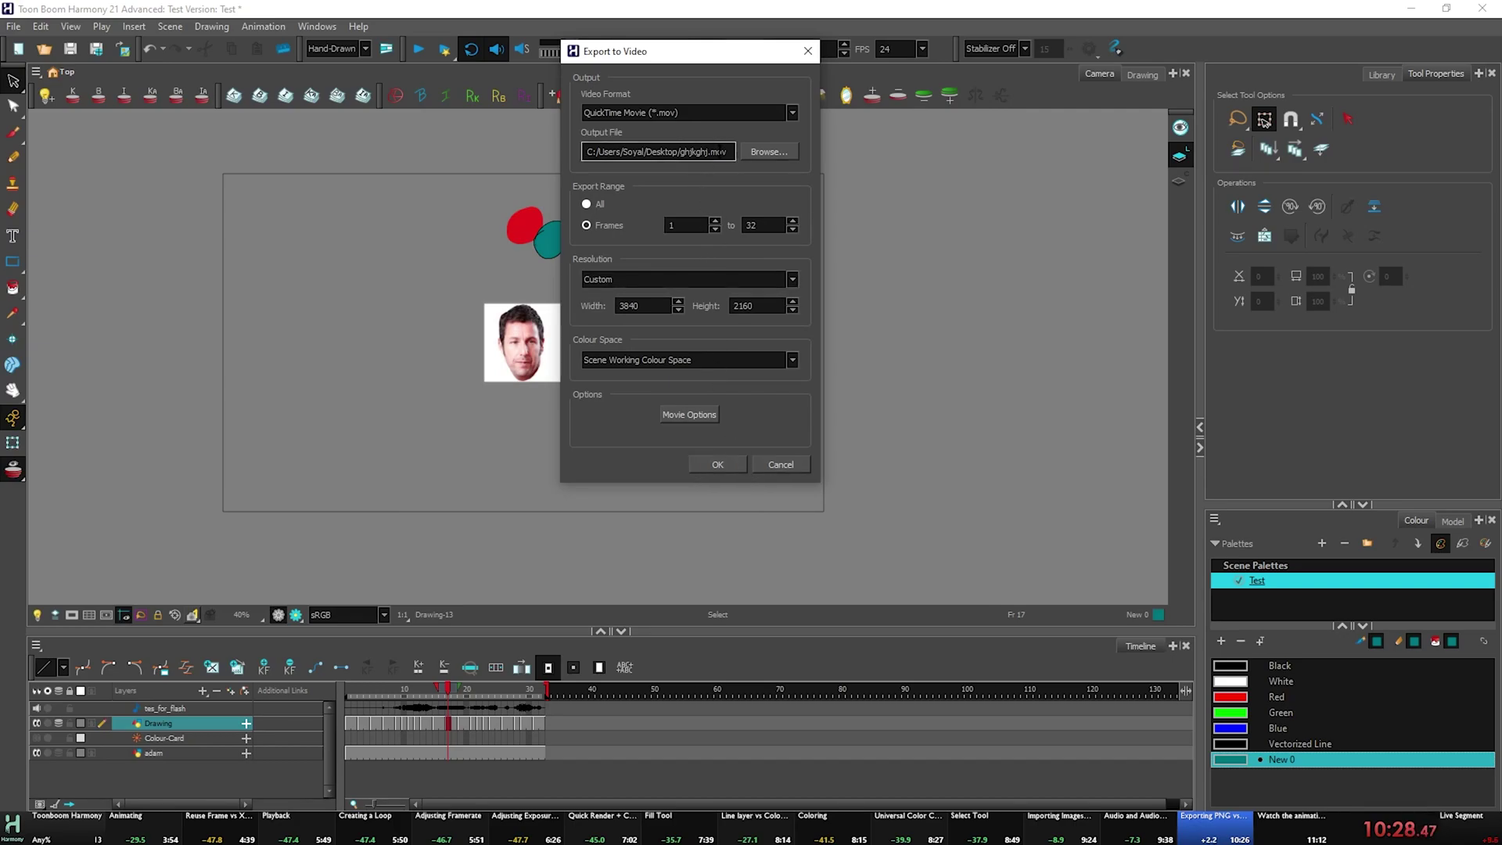
pyautogui.write('mkj')
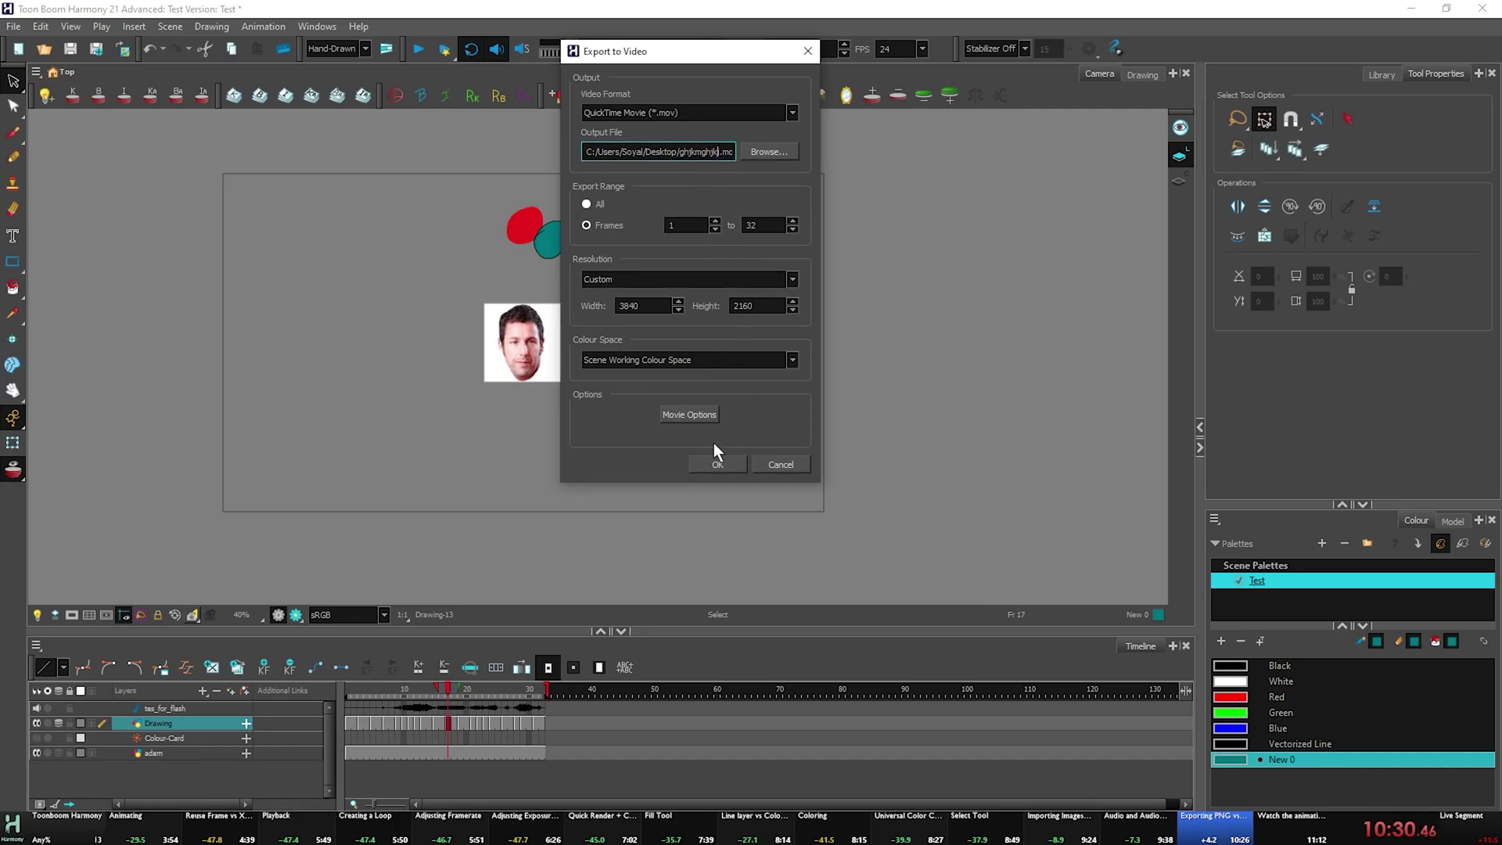
pyautogui.click(716, 464)
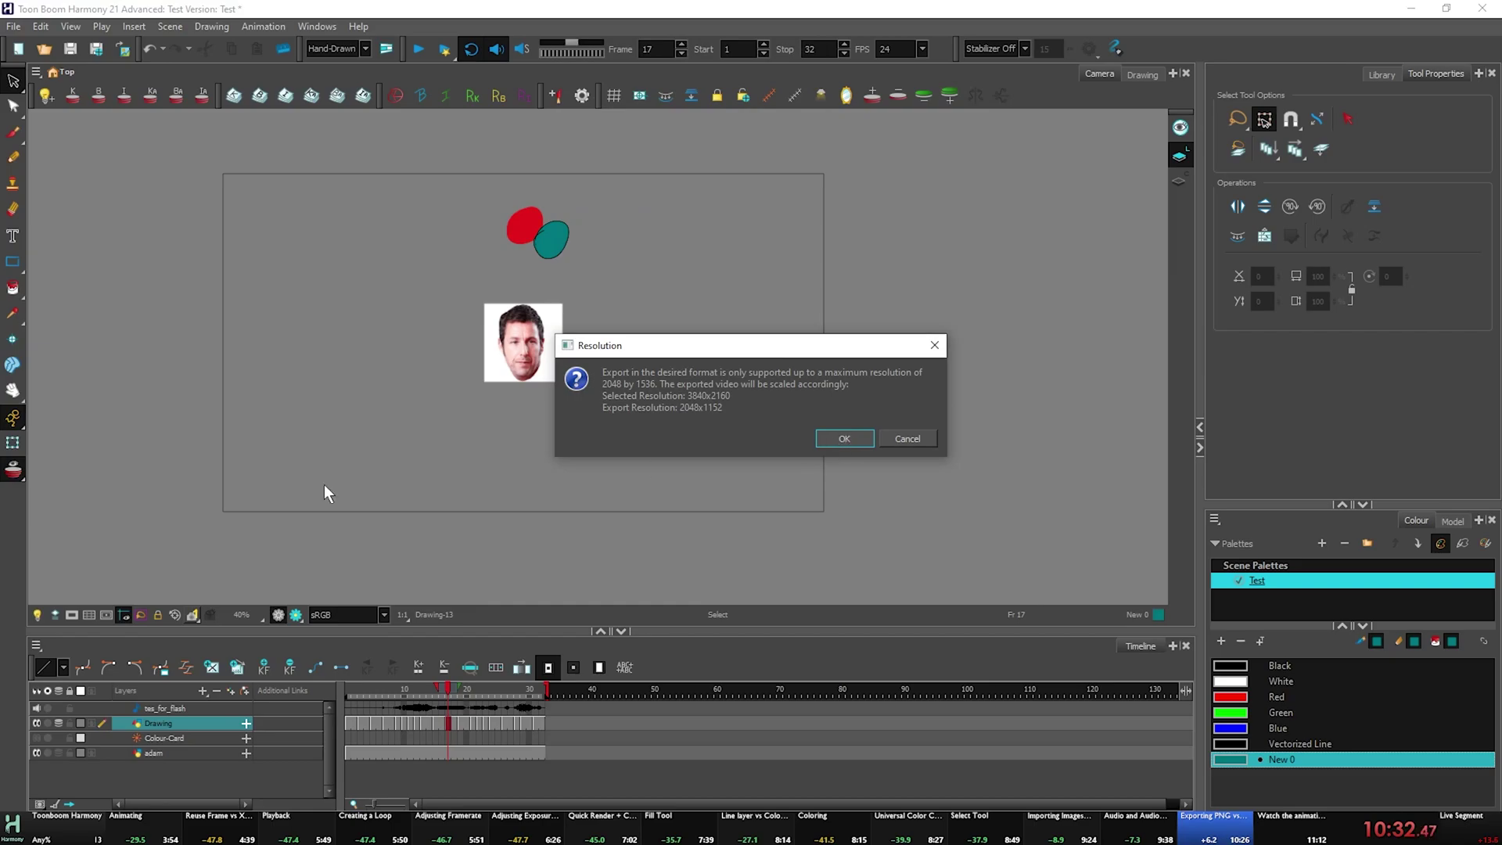
pyautogui.press('Return')
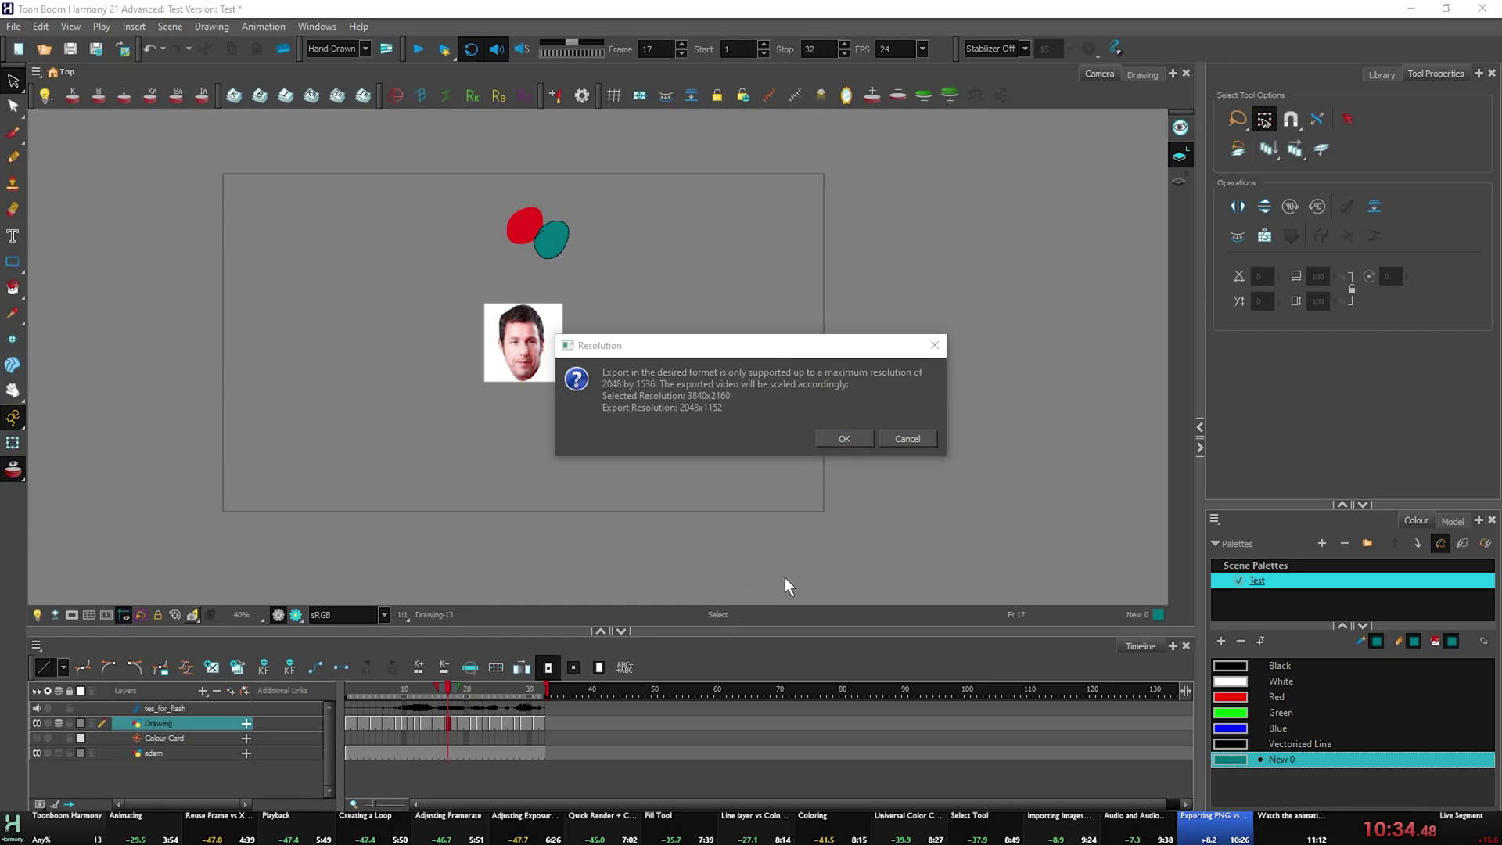
pyautogui.click(862, 433)
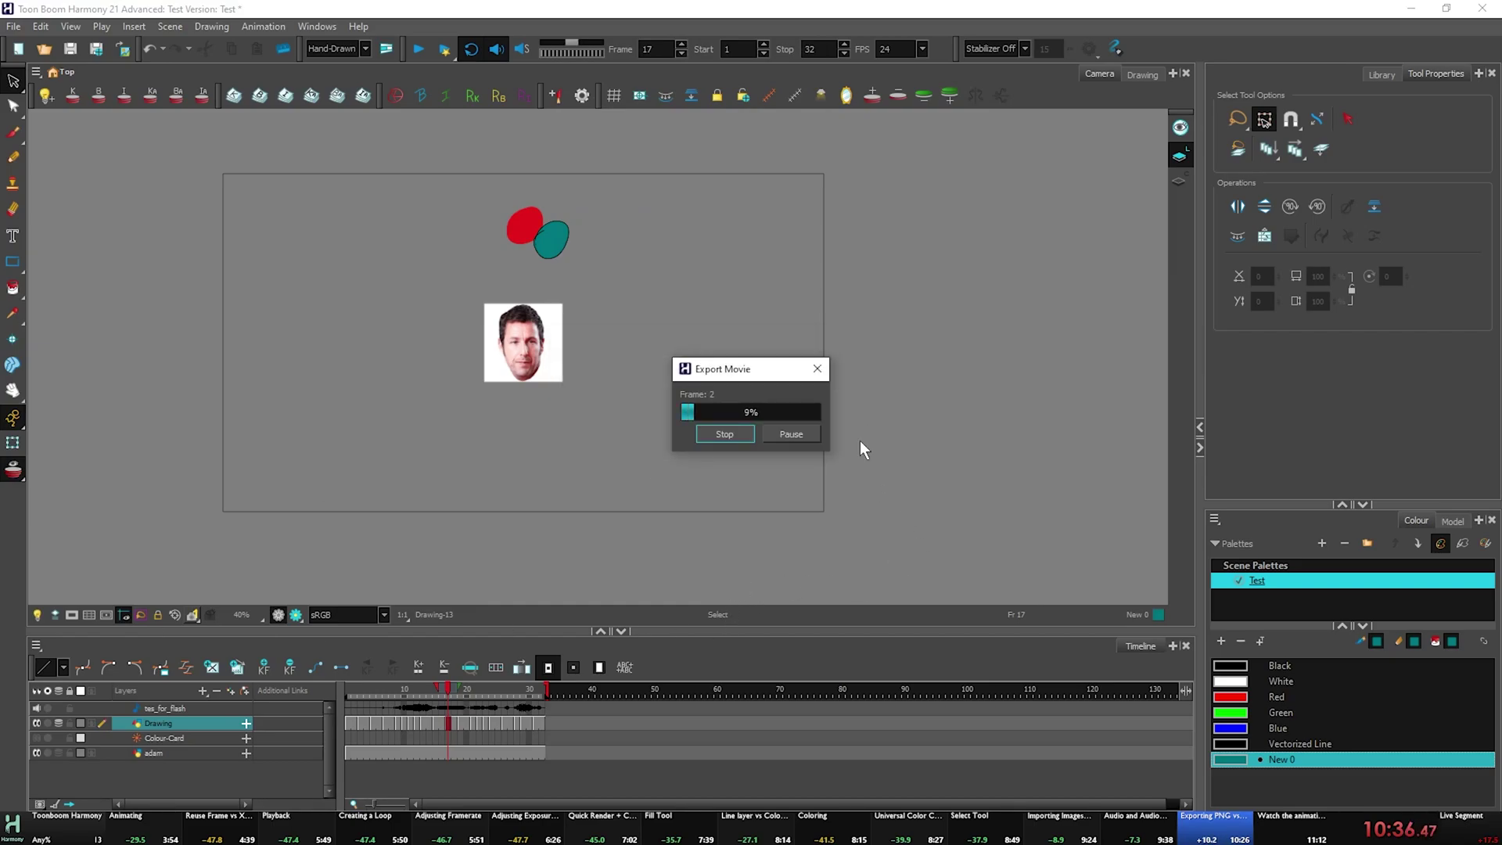